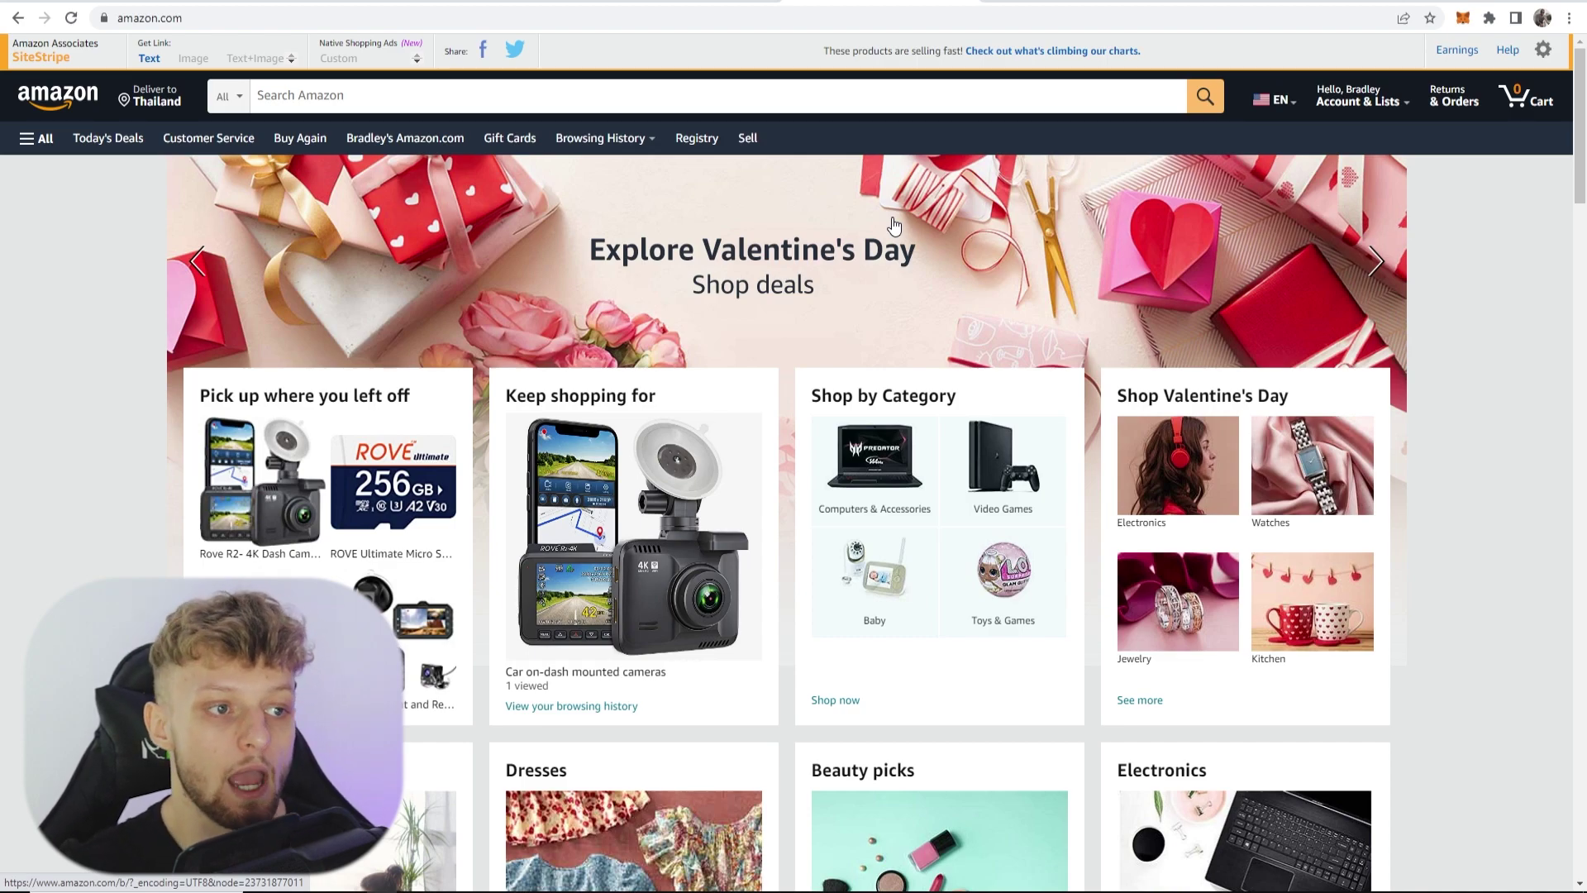
Start a new ChatGPT chat asking for 5 titles for a beginner's camping book.
left_click(370, 2)
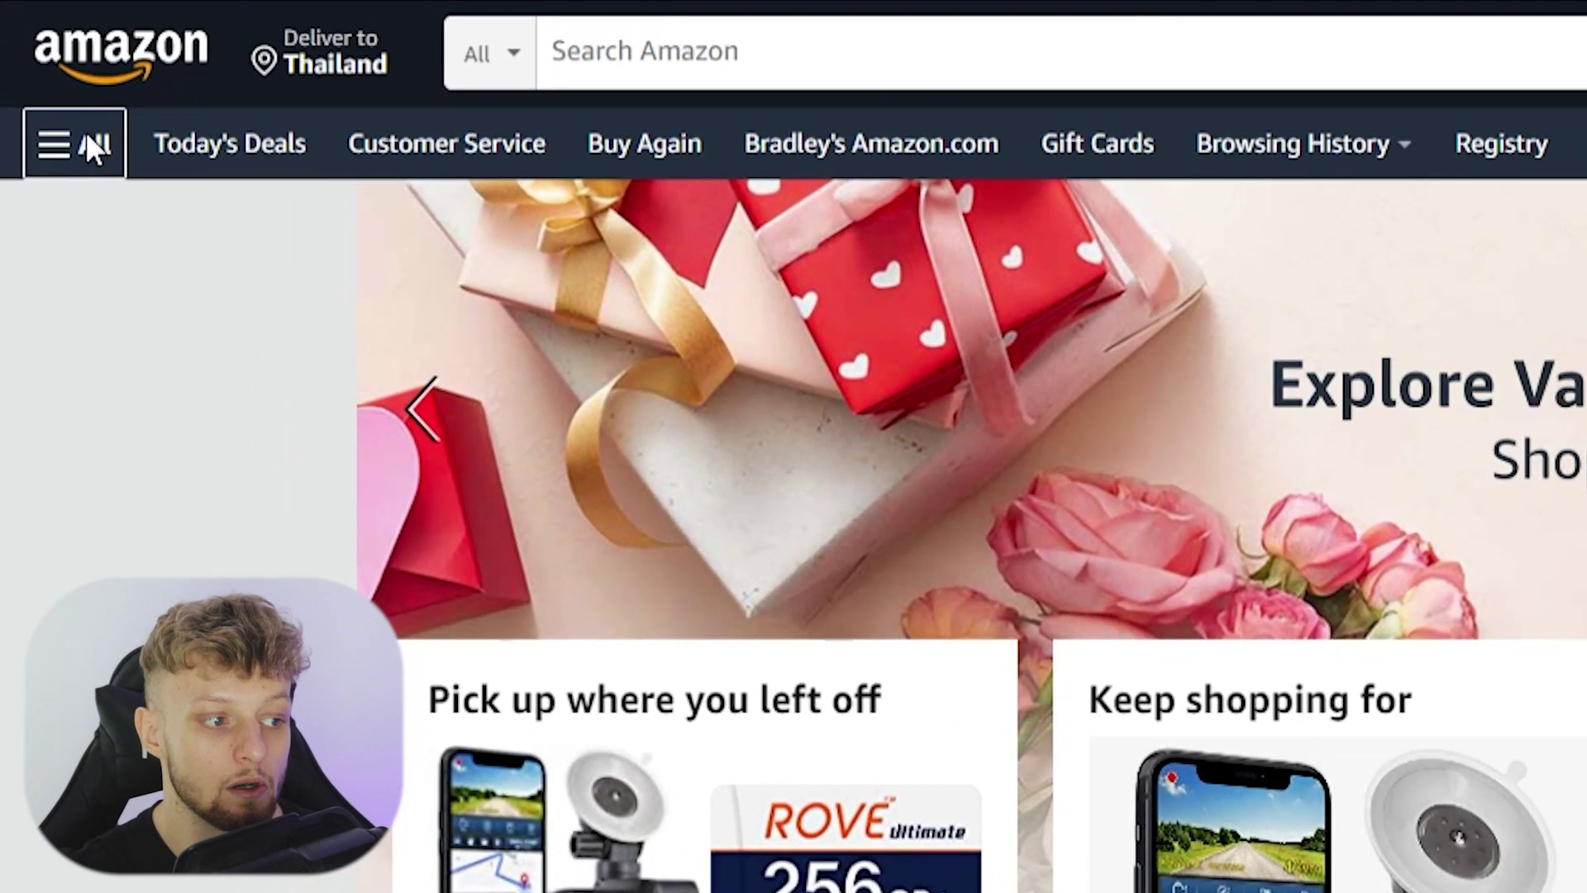
left_click(93, 148)
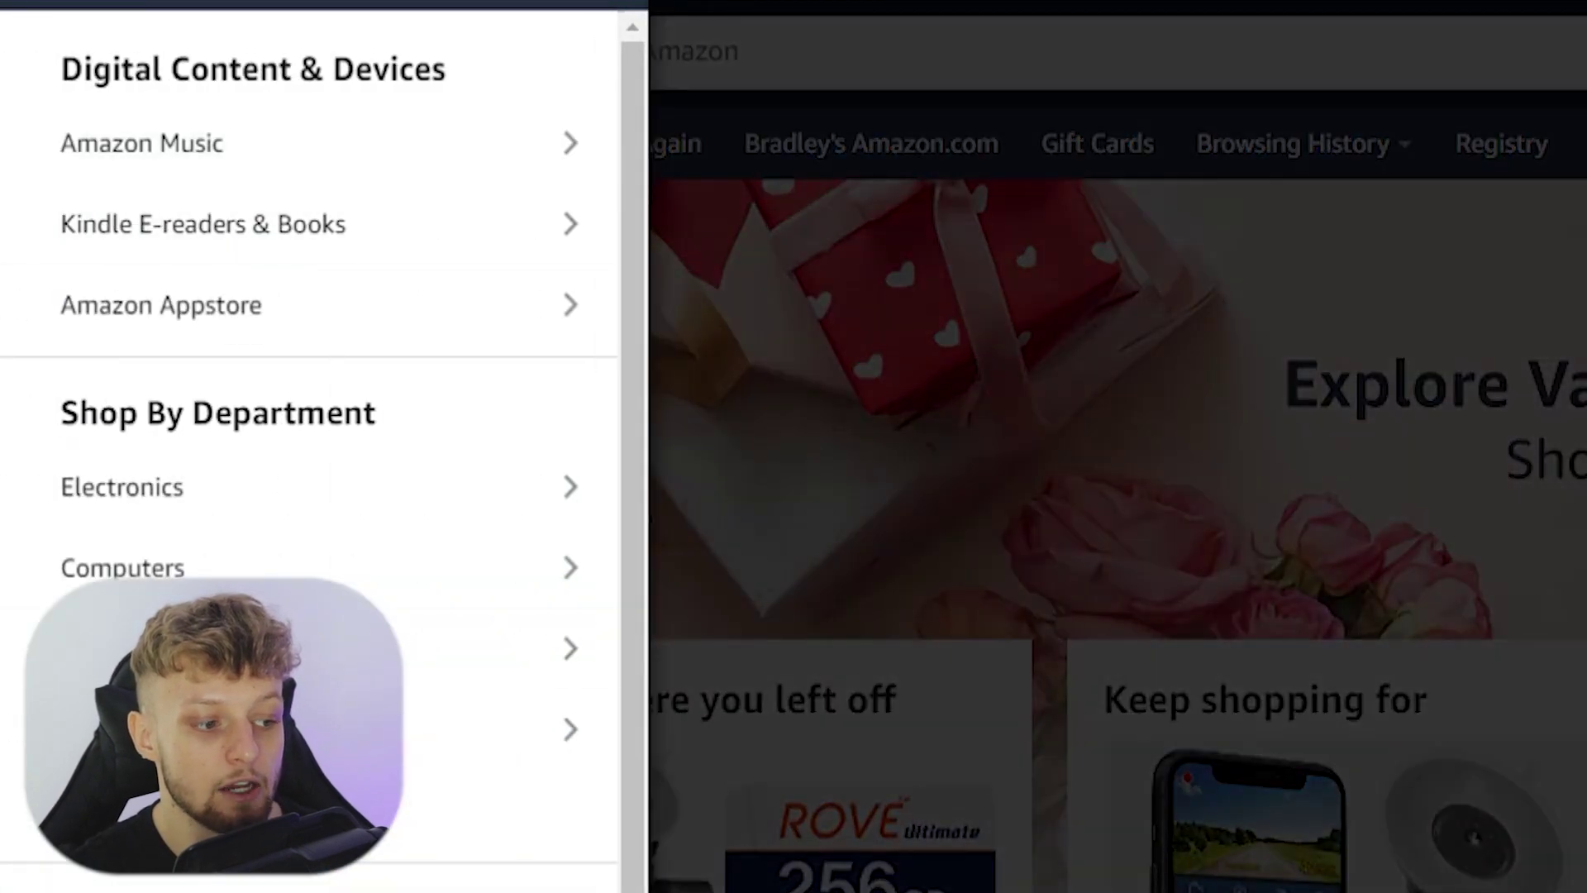
left_click(652, 21)
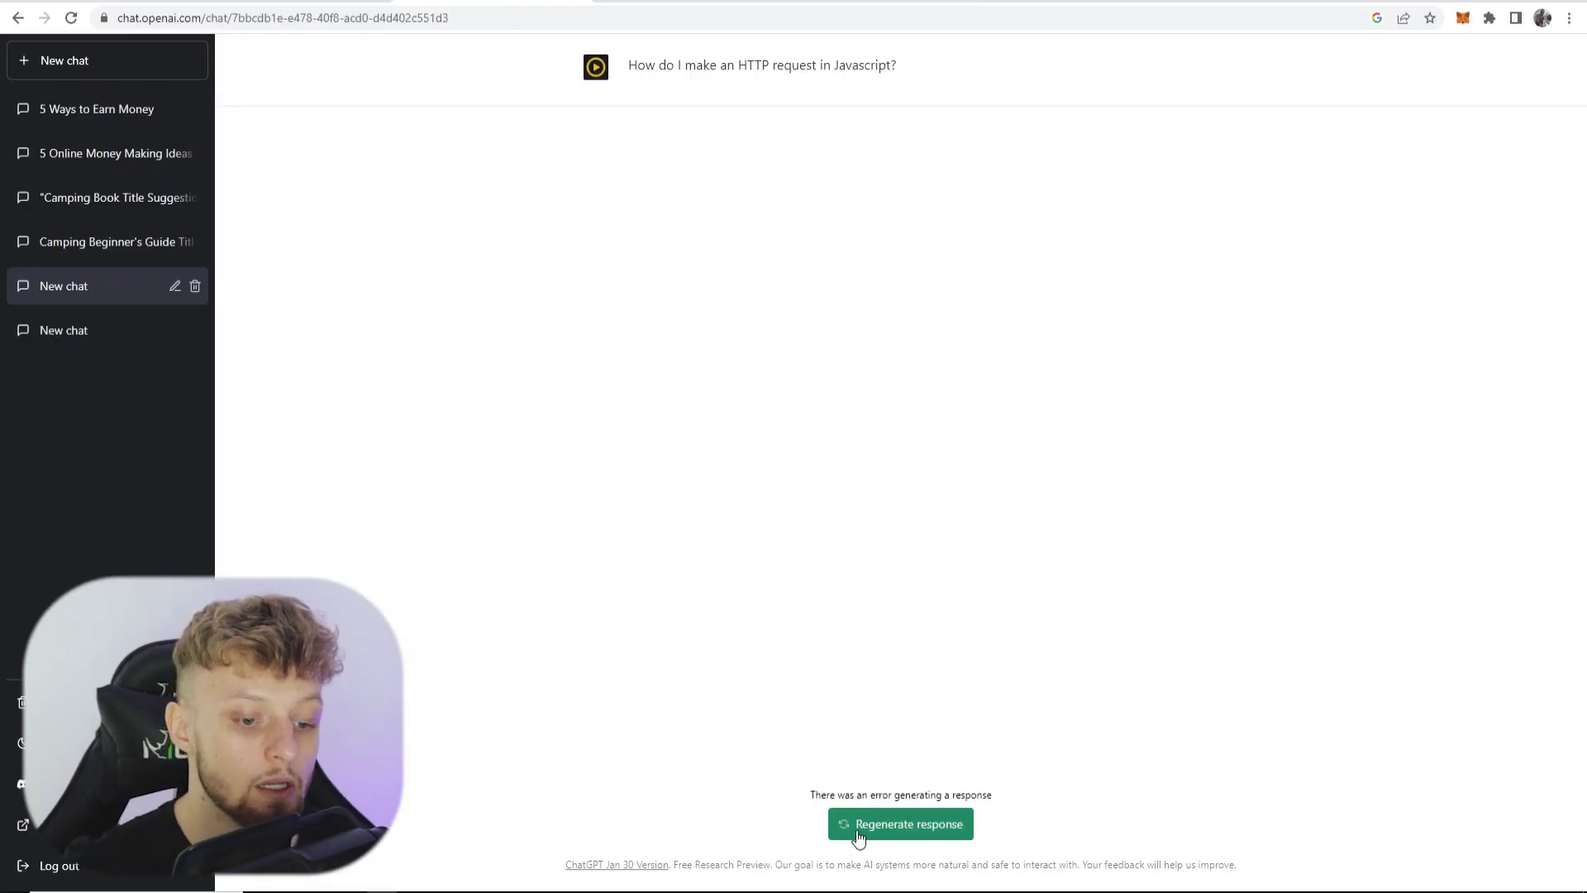
left_click(127, 72)
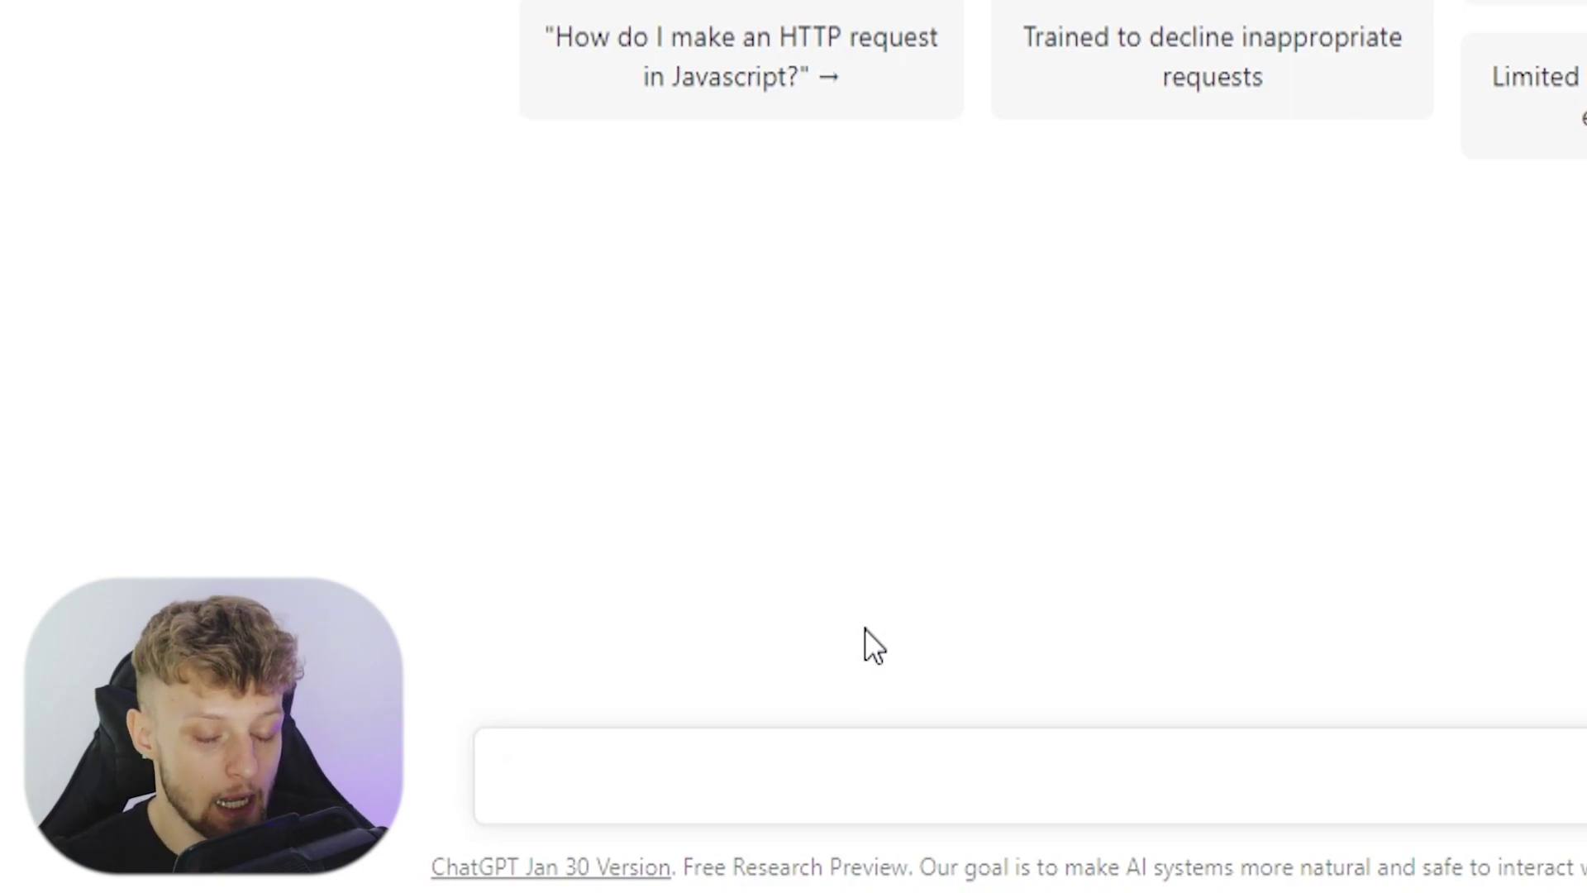
type("give me ")
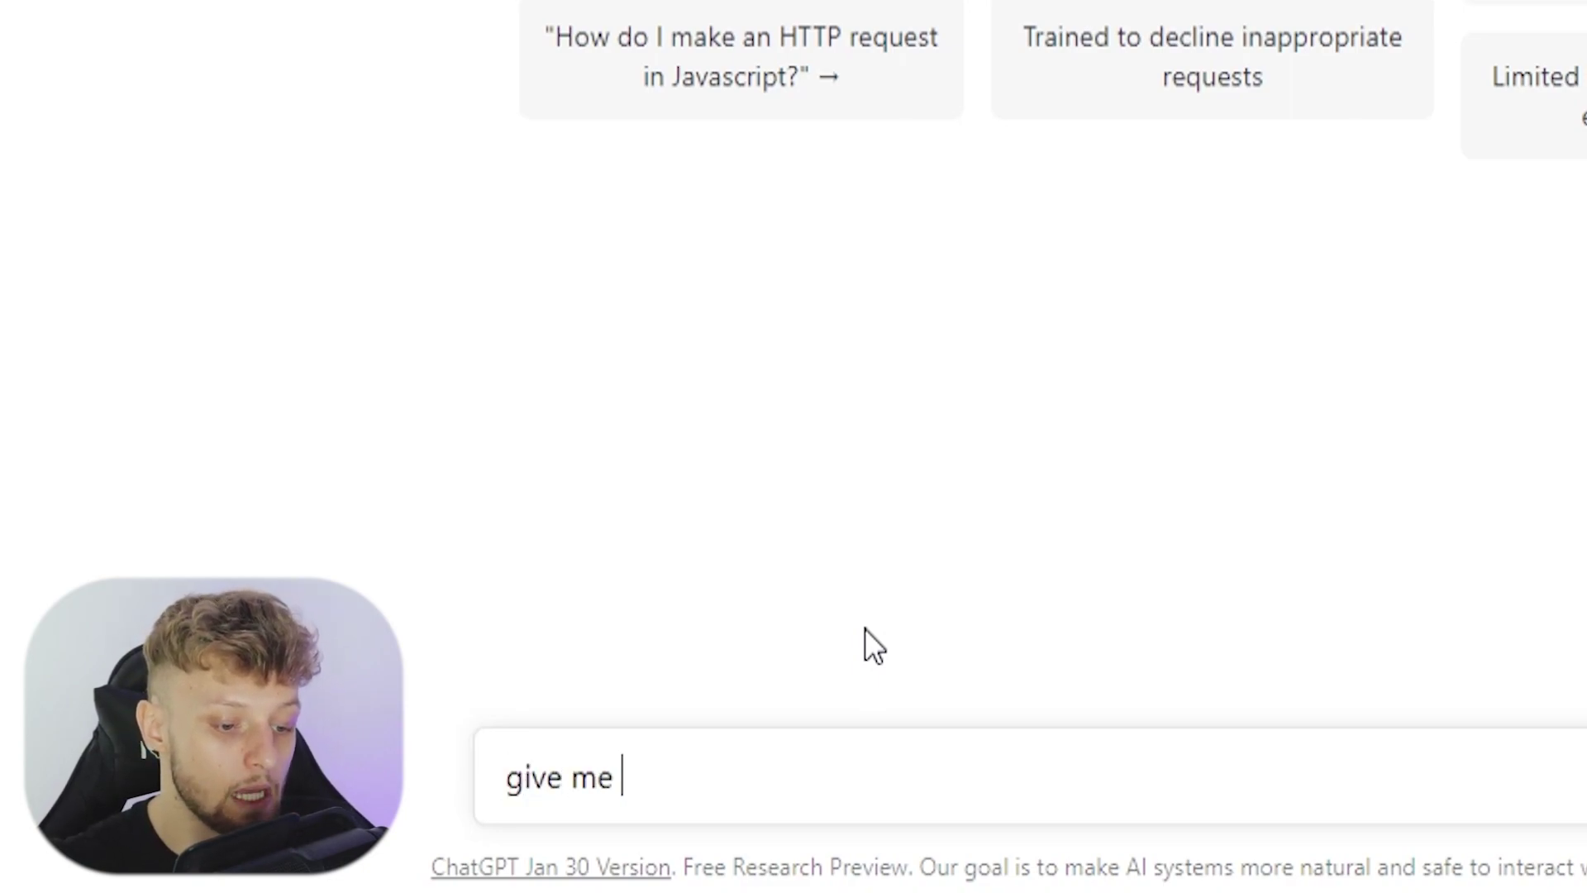
type("5 tit")
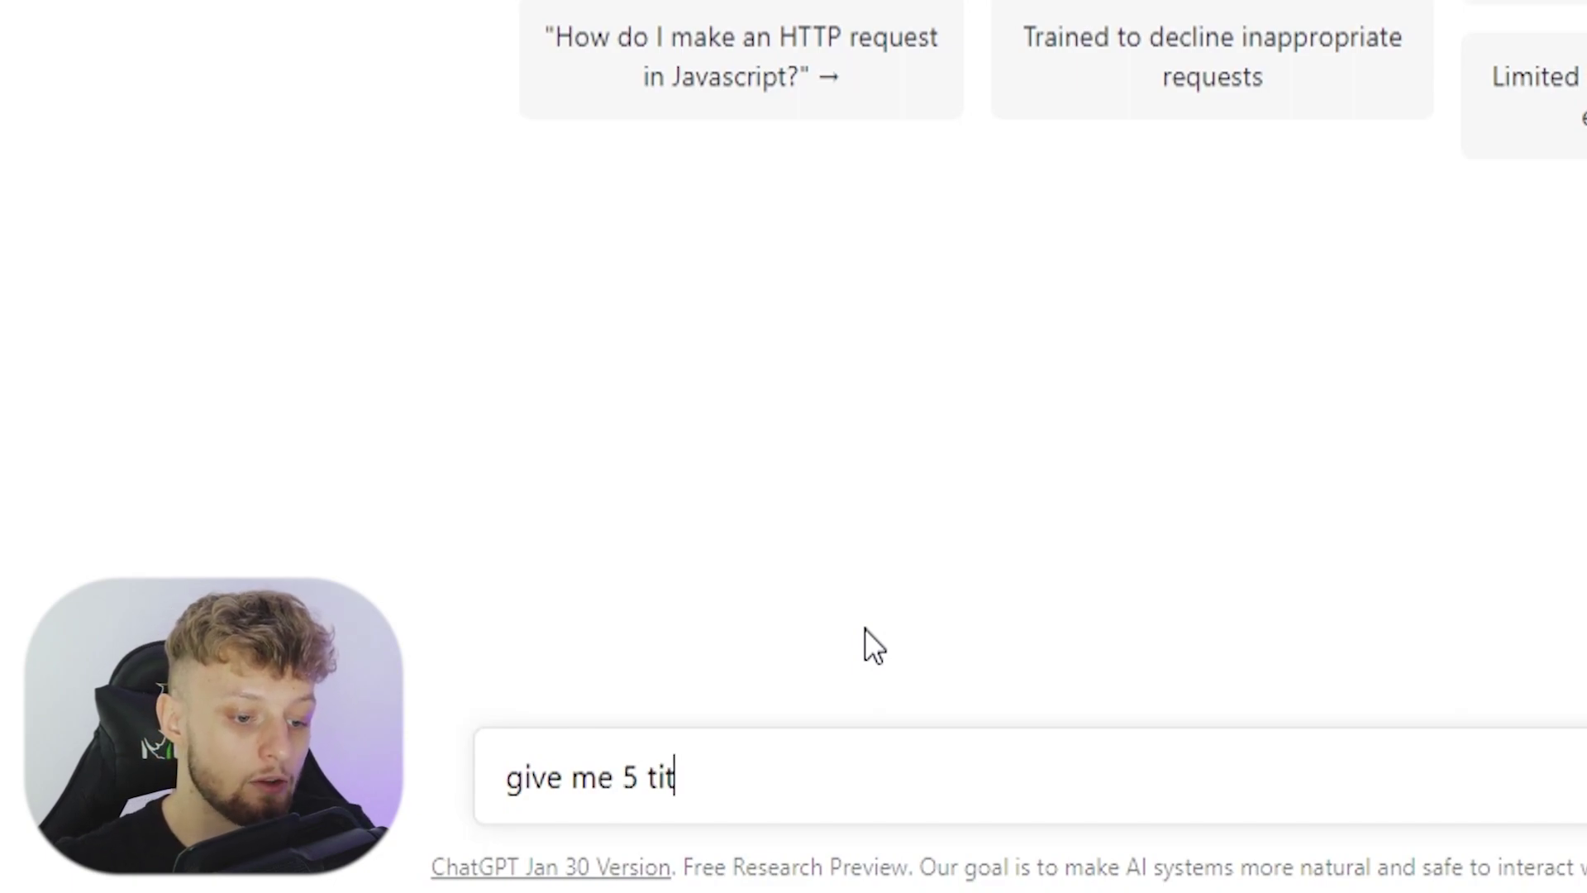
type("les for a book about c")
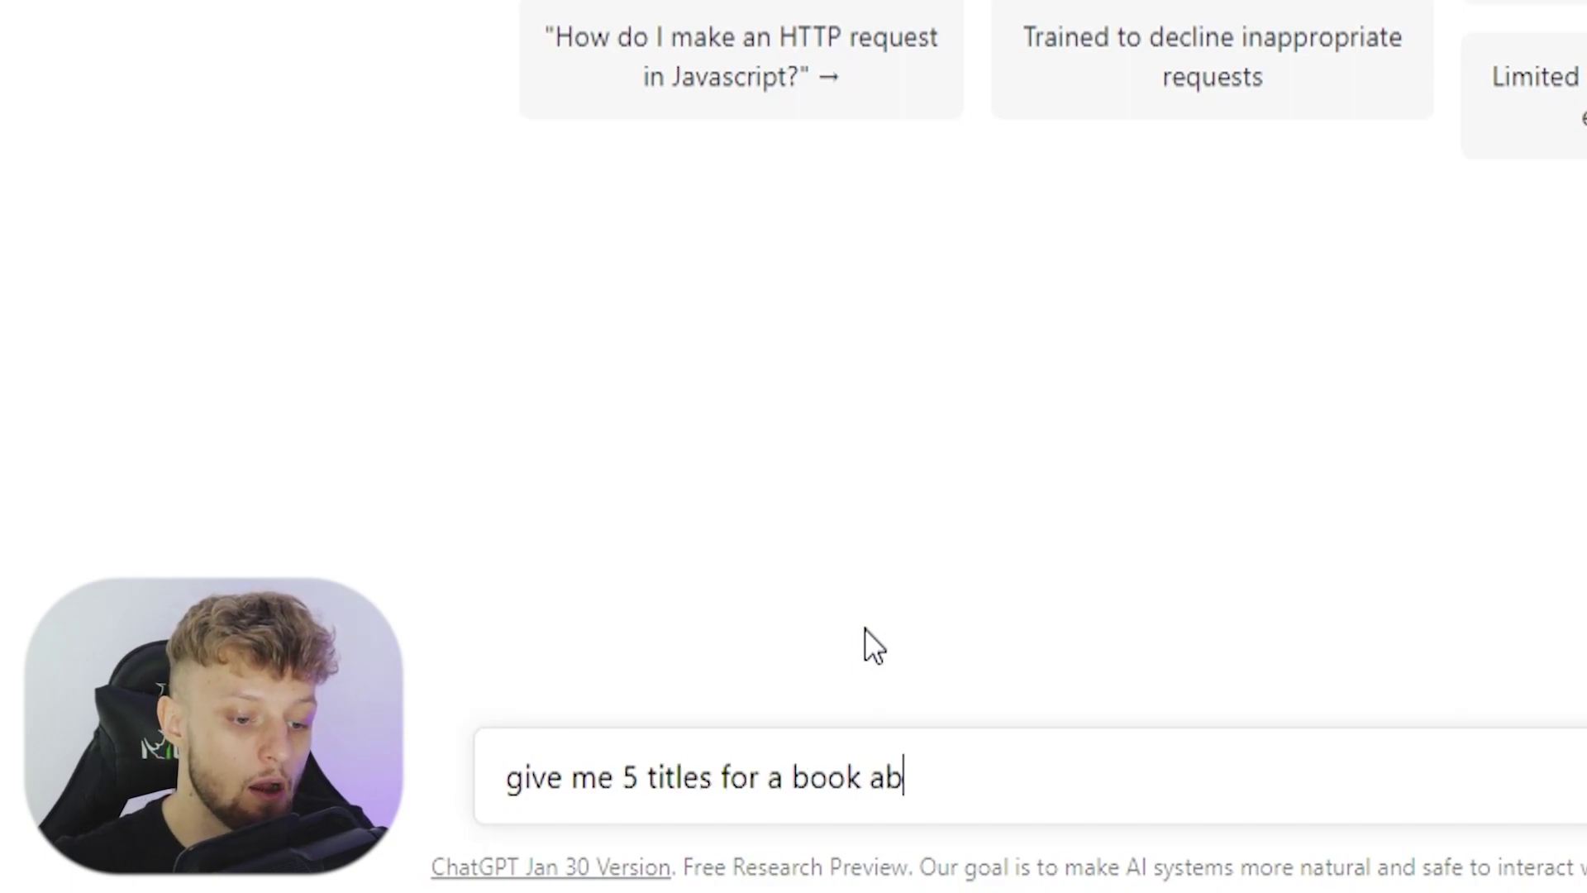
type("amping for beginner")
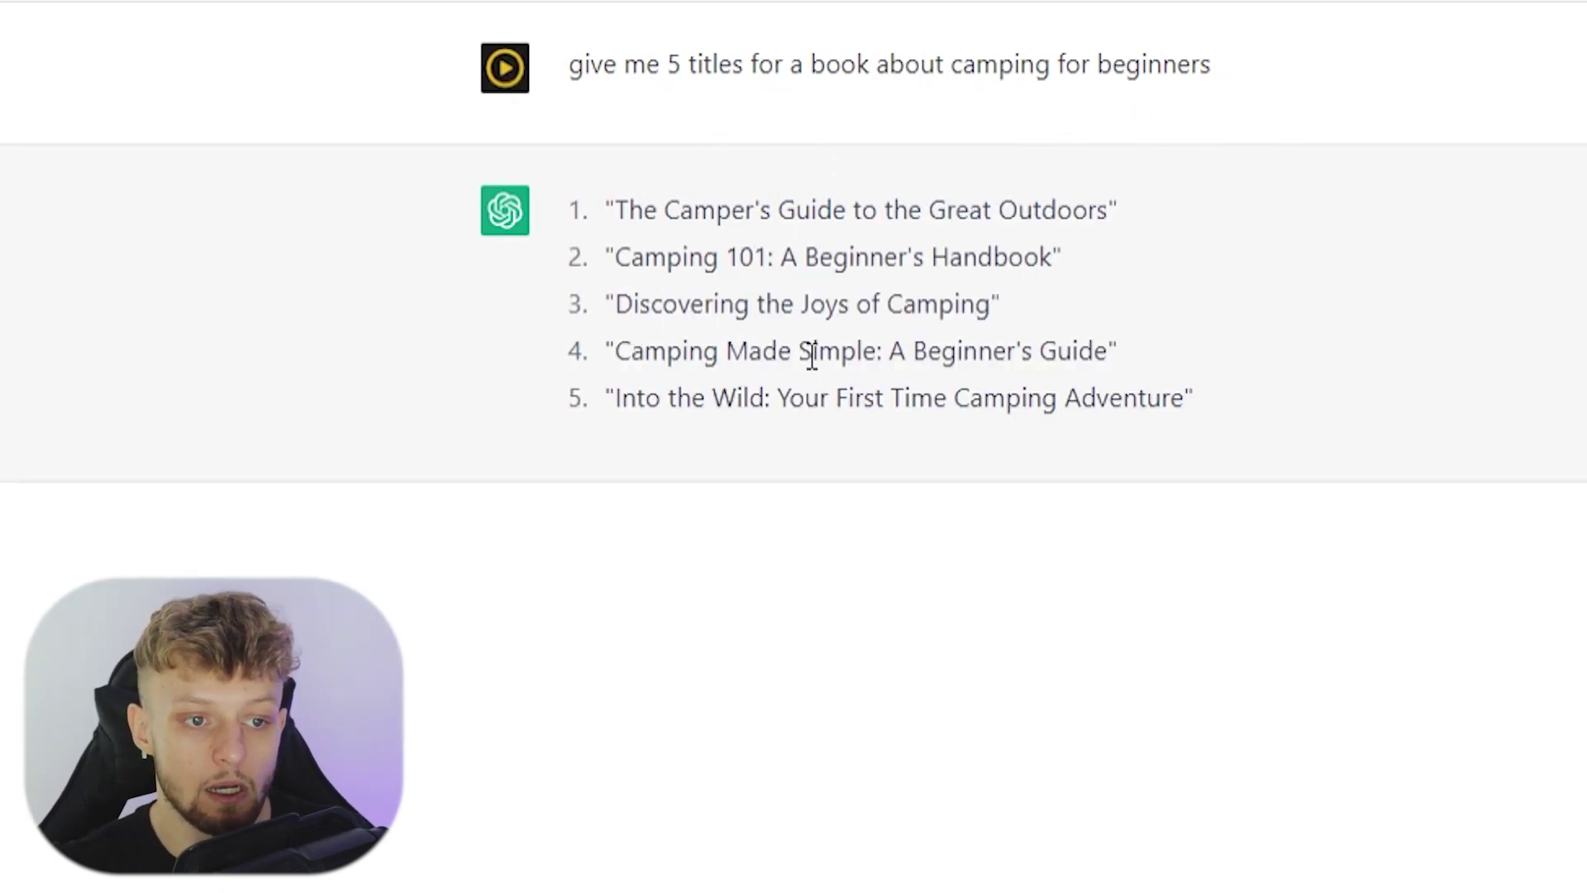
left_click_drag(1109, 352, 610, 352)
key("ctrl+c")
left_click(843, 349)
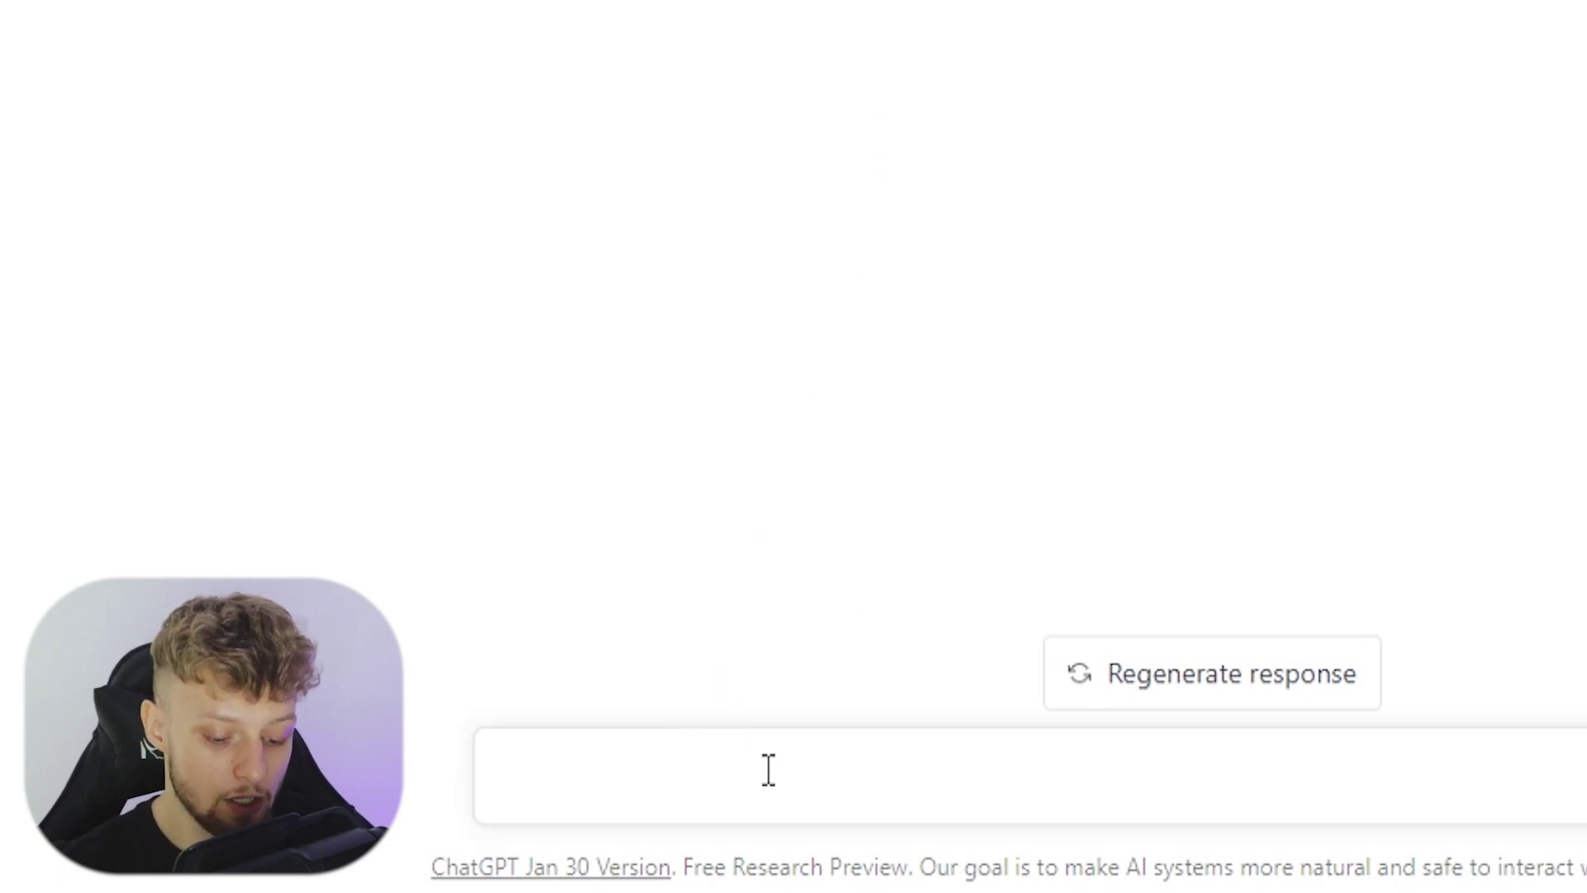
Ask for 5 more titles and select 'Camping Made Simple: A Beginner's Guide'.
type("give me ")
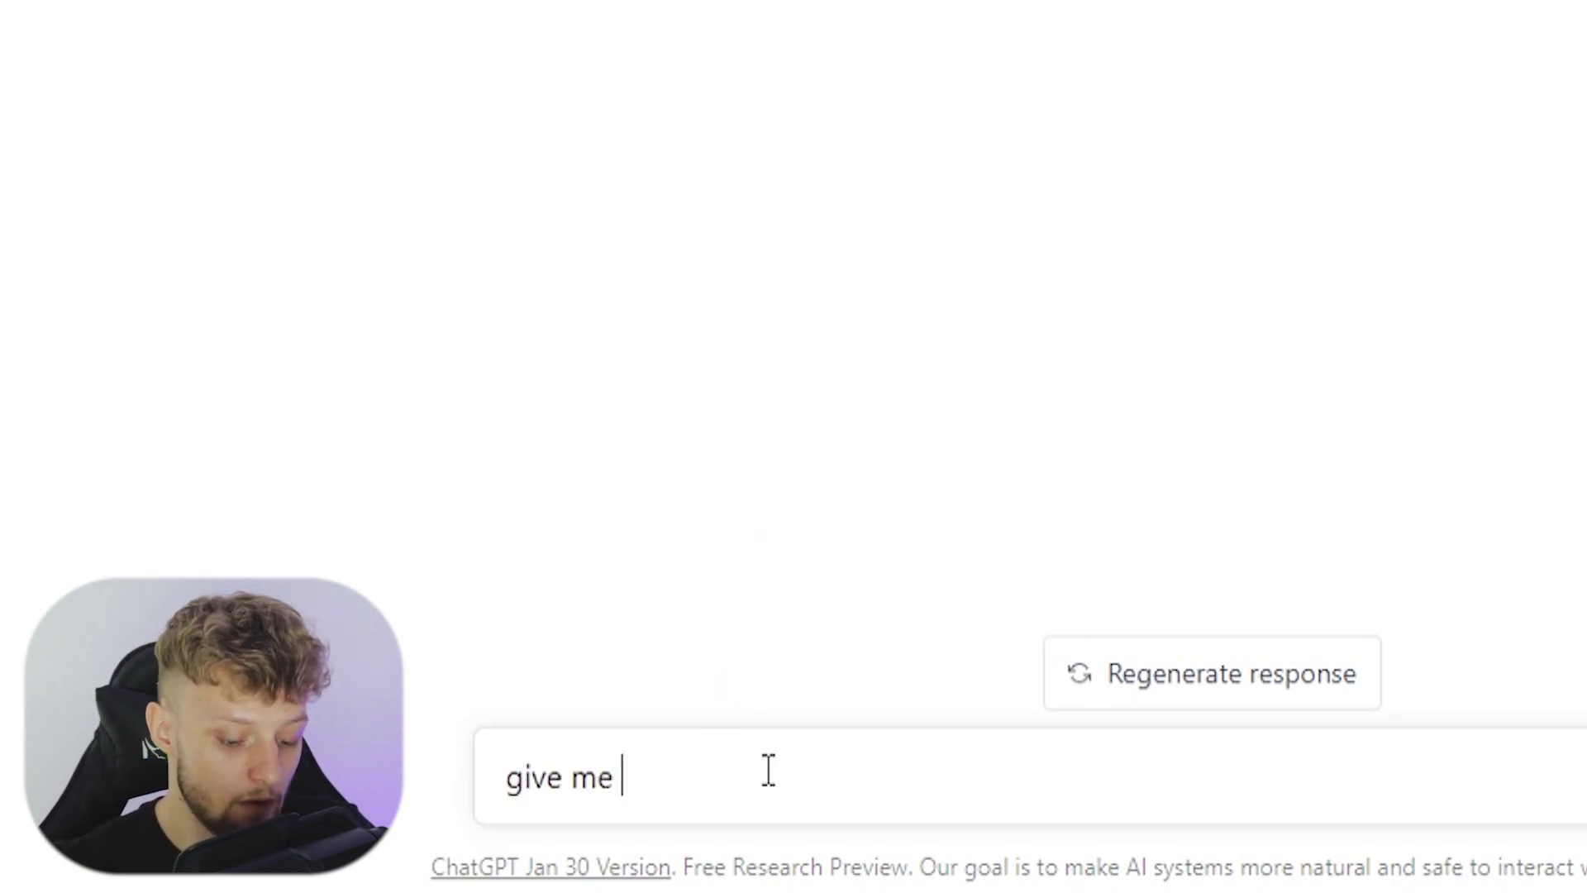
type("5 more titles")
key("Return")
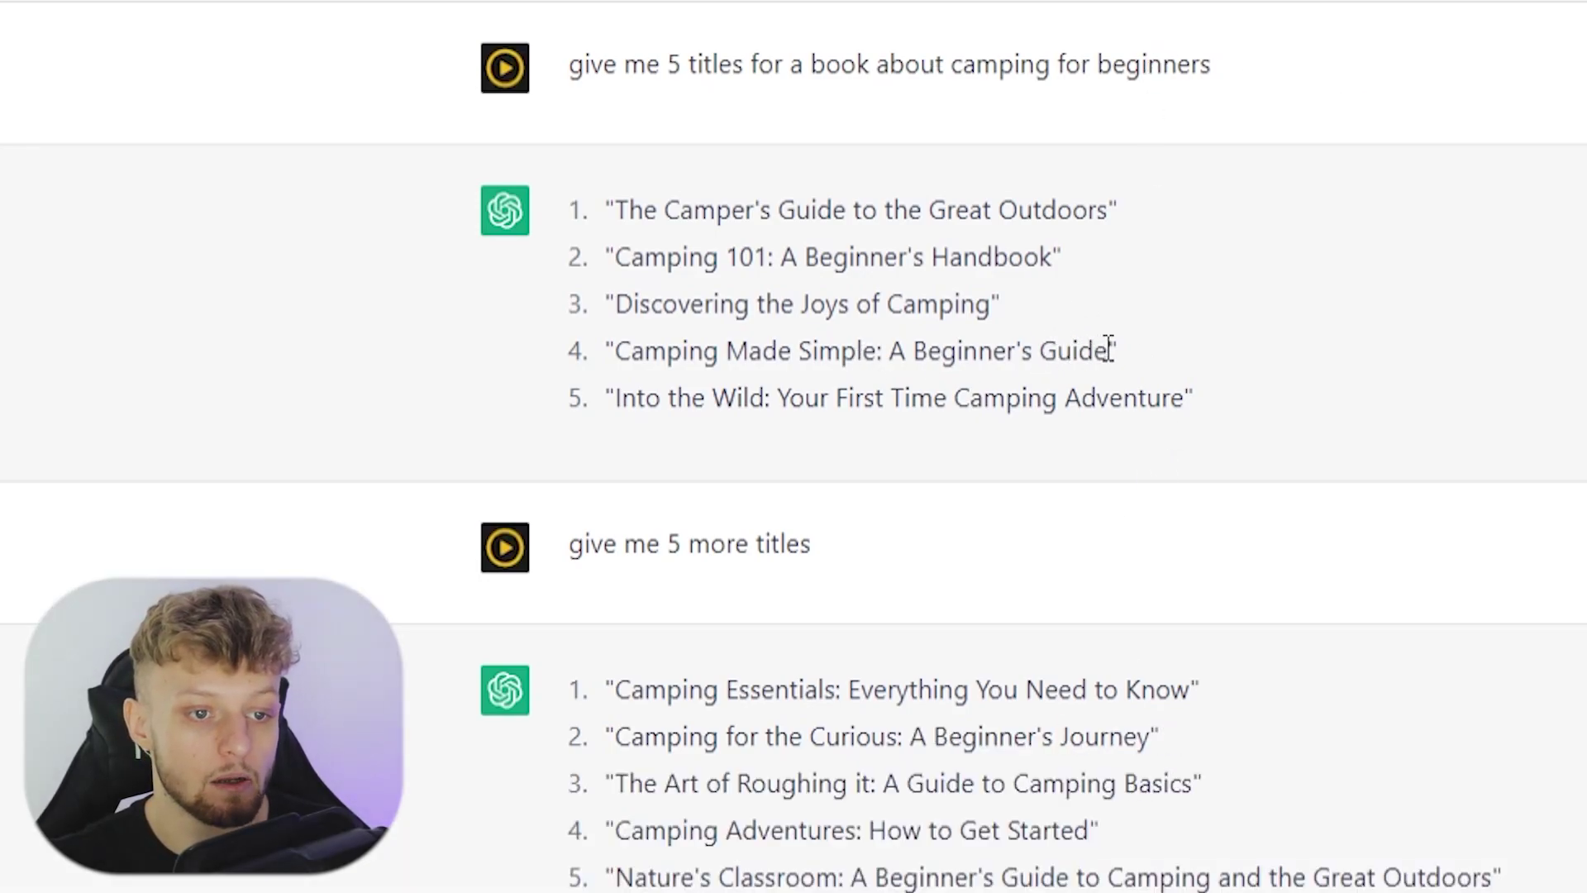
left_click_drag(1106, 349, 629, 362)
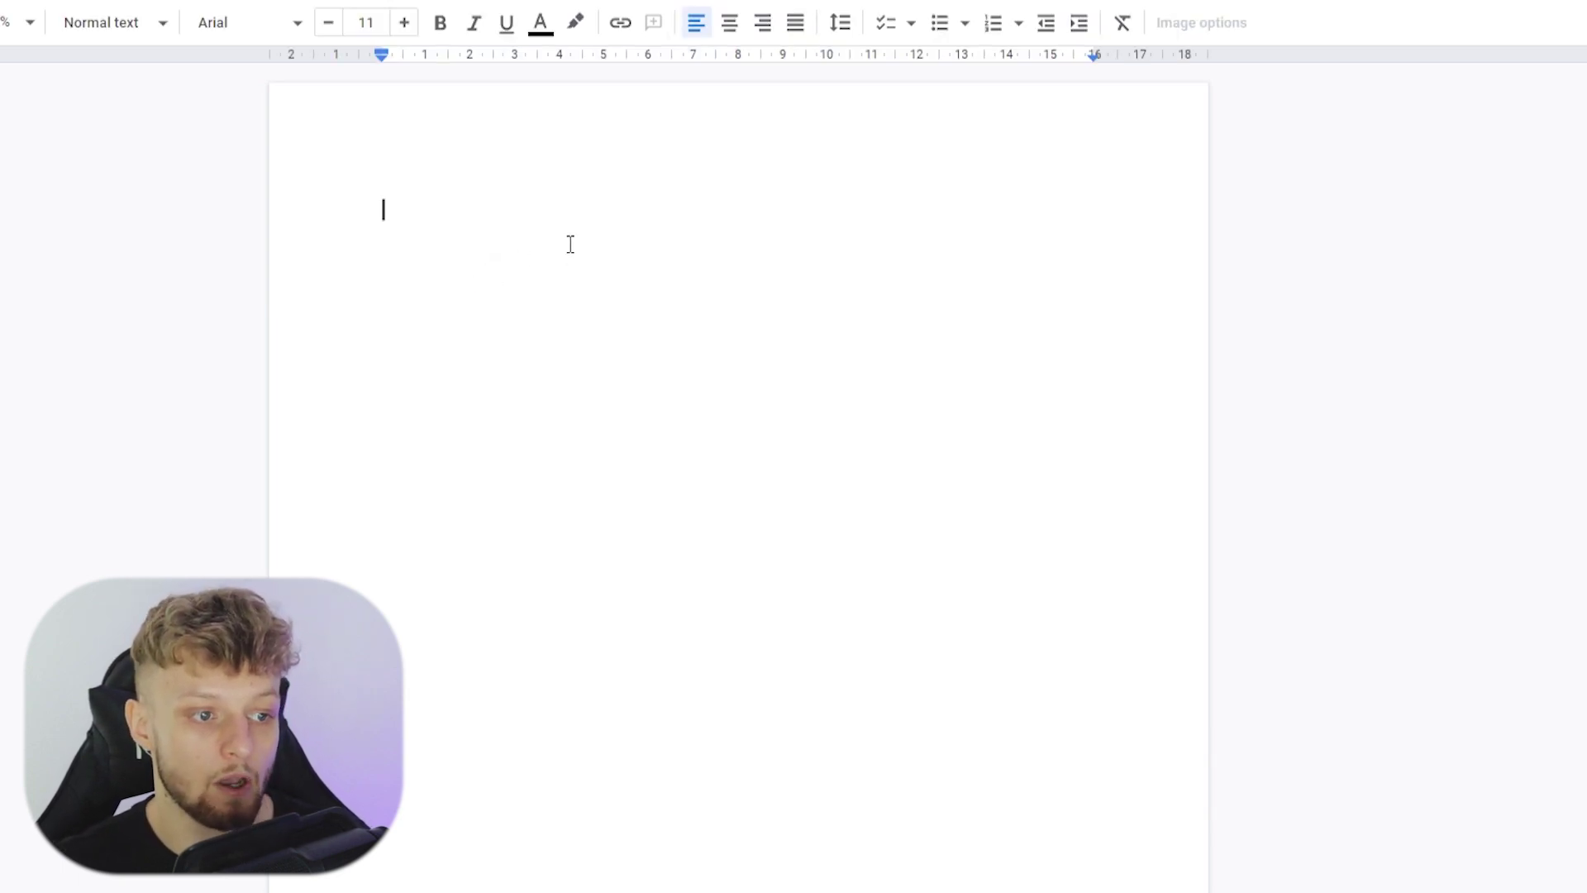
Paste 'Camping Made Simple: A Beginner's Guide' once into the Google Doc, followed by blank lines.
key("ctrl+v")
key("ctrl+v")
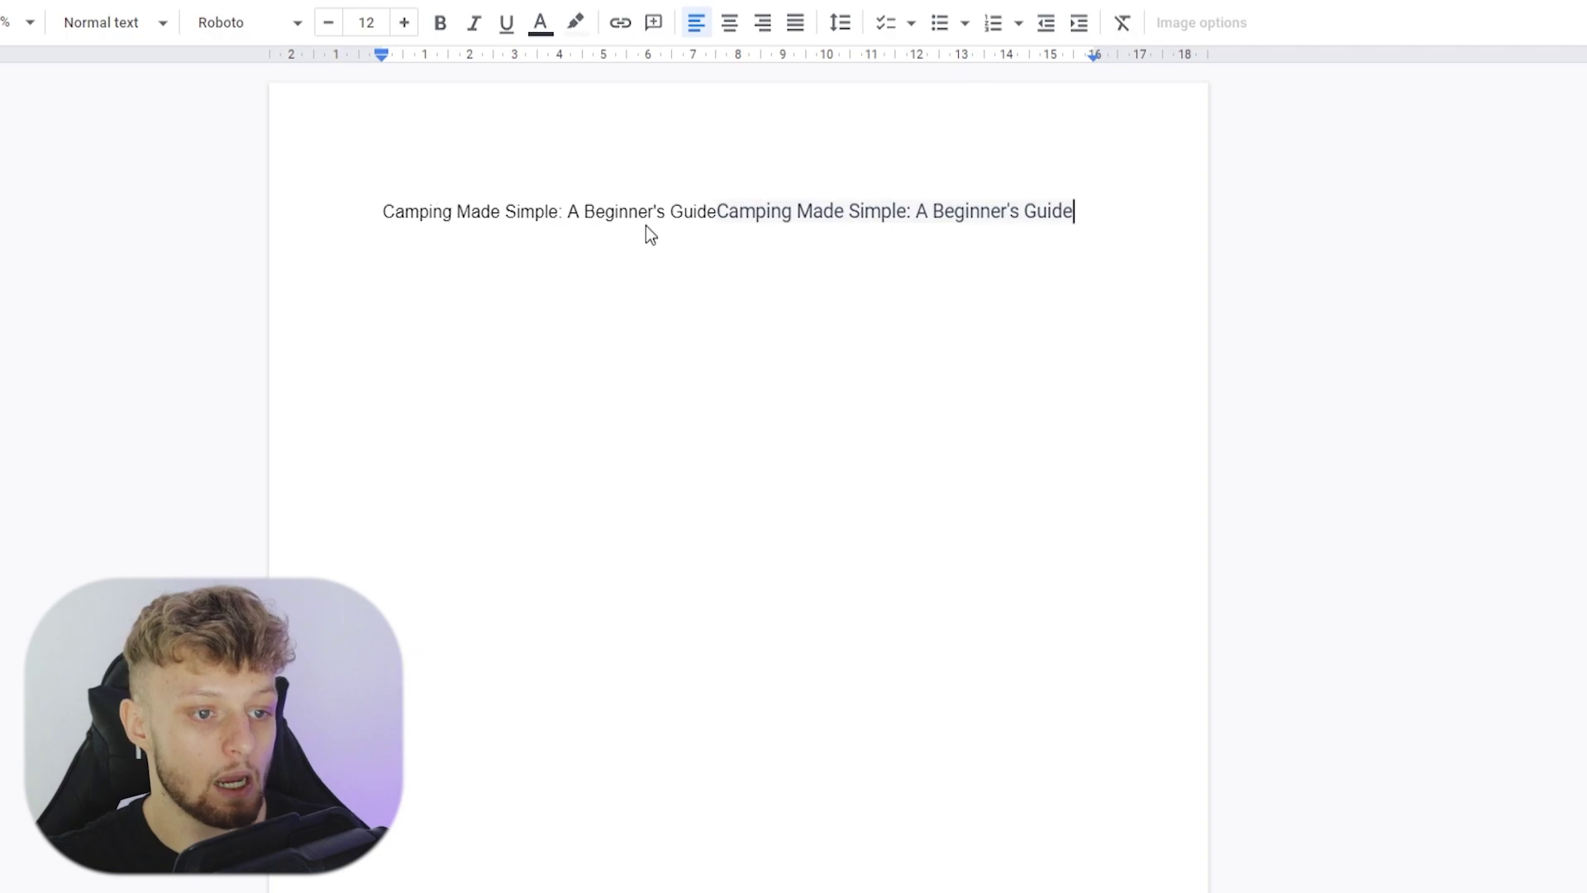
key("ctrl+z")
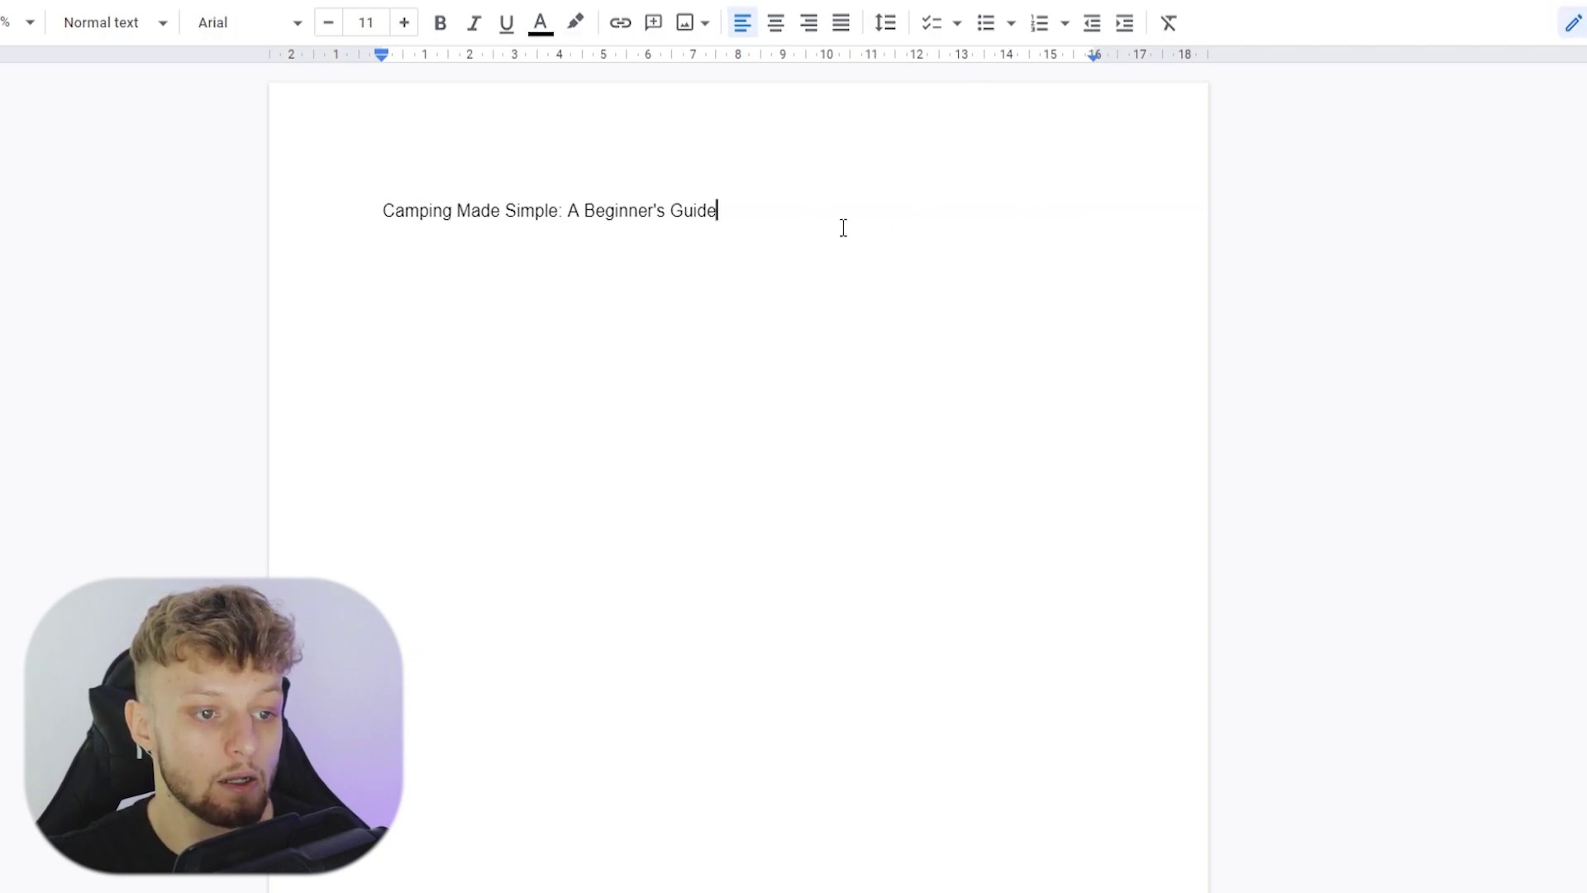
key("Return")
key("Return")
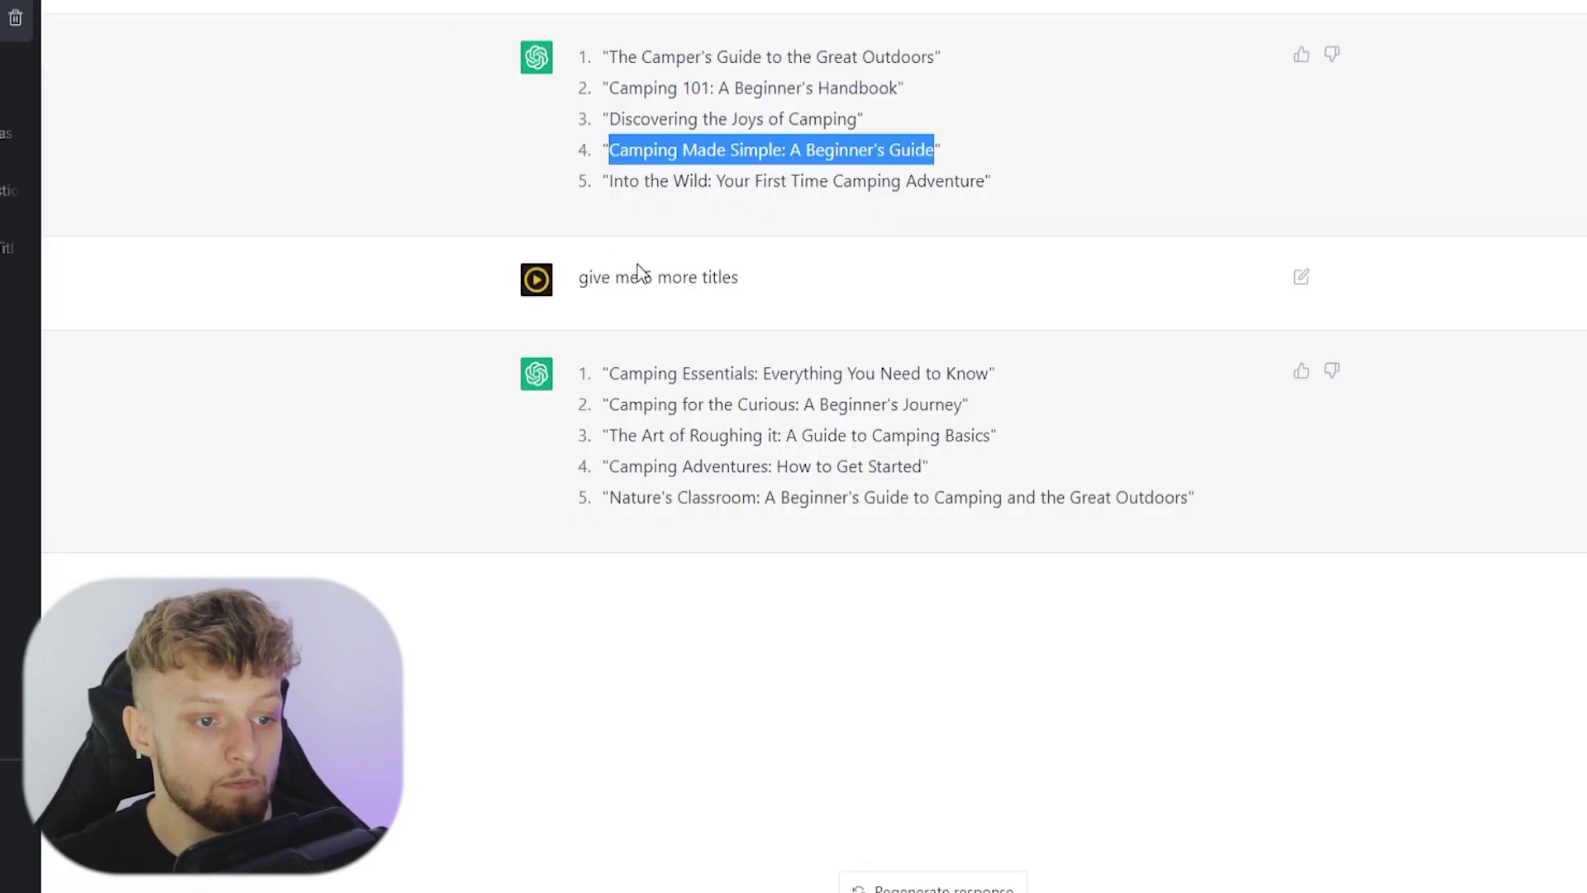
scroll(641, 272, "down", 2)
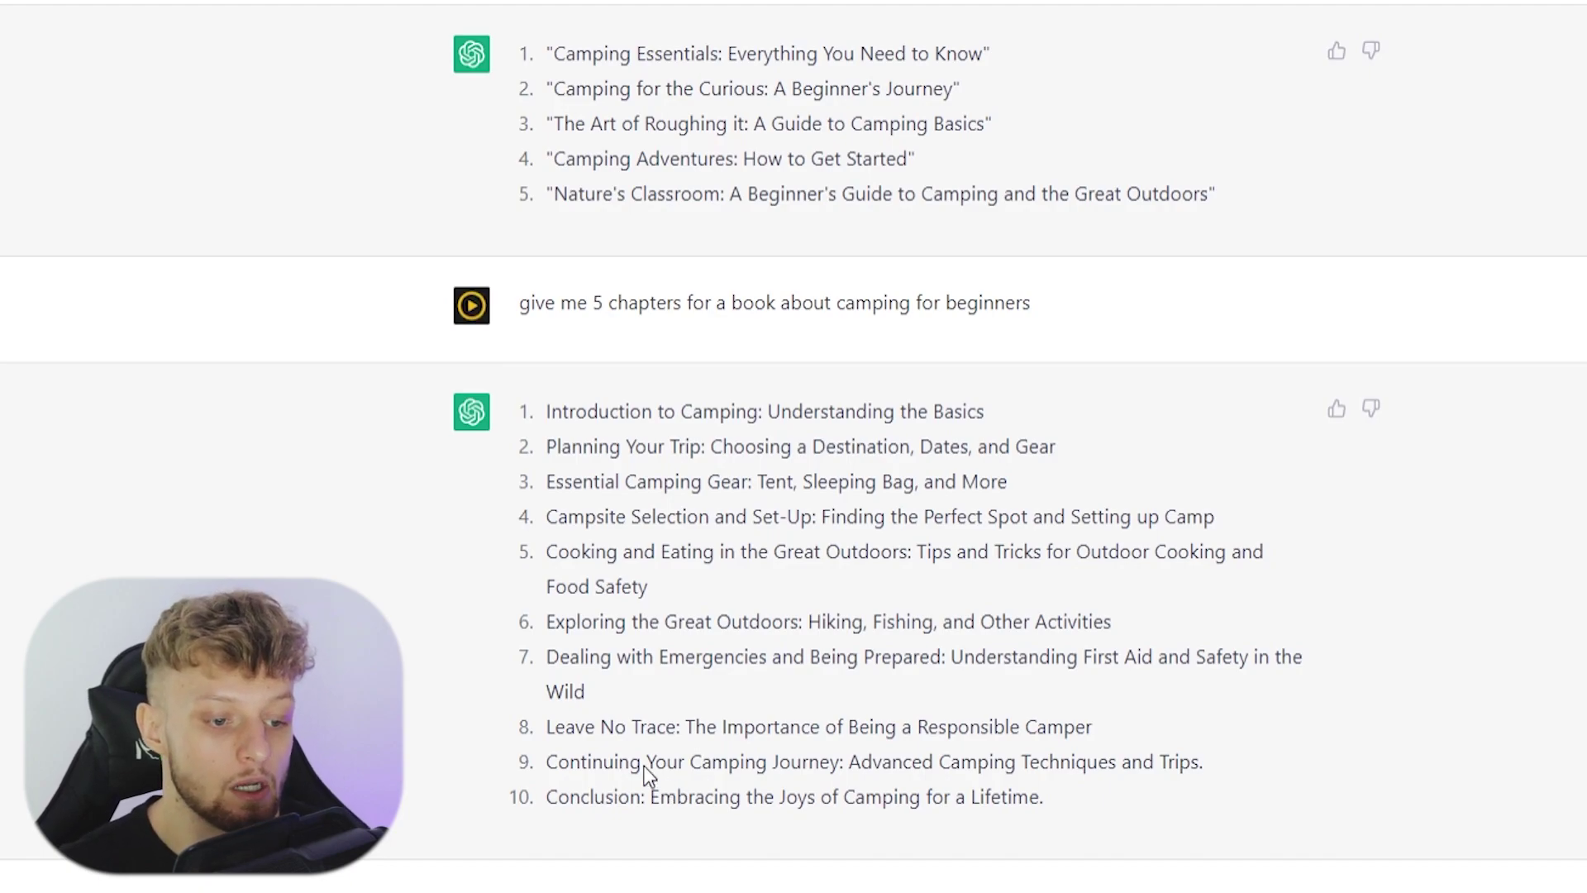
Review the ten-chapter outline ChatGPT listed for the camping book.
double_click(597, 302)
left_click(610, 343)
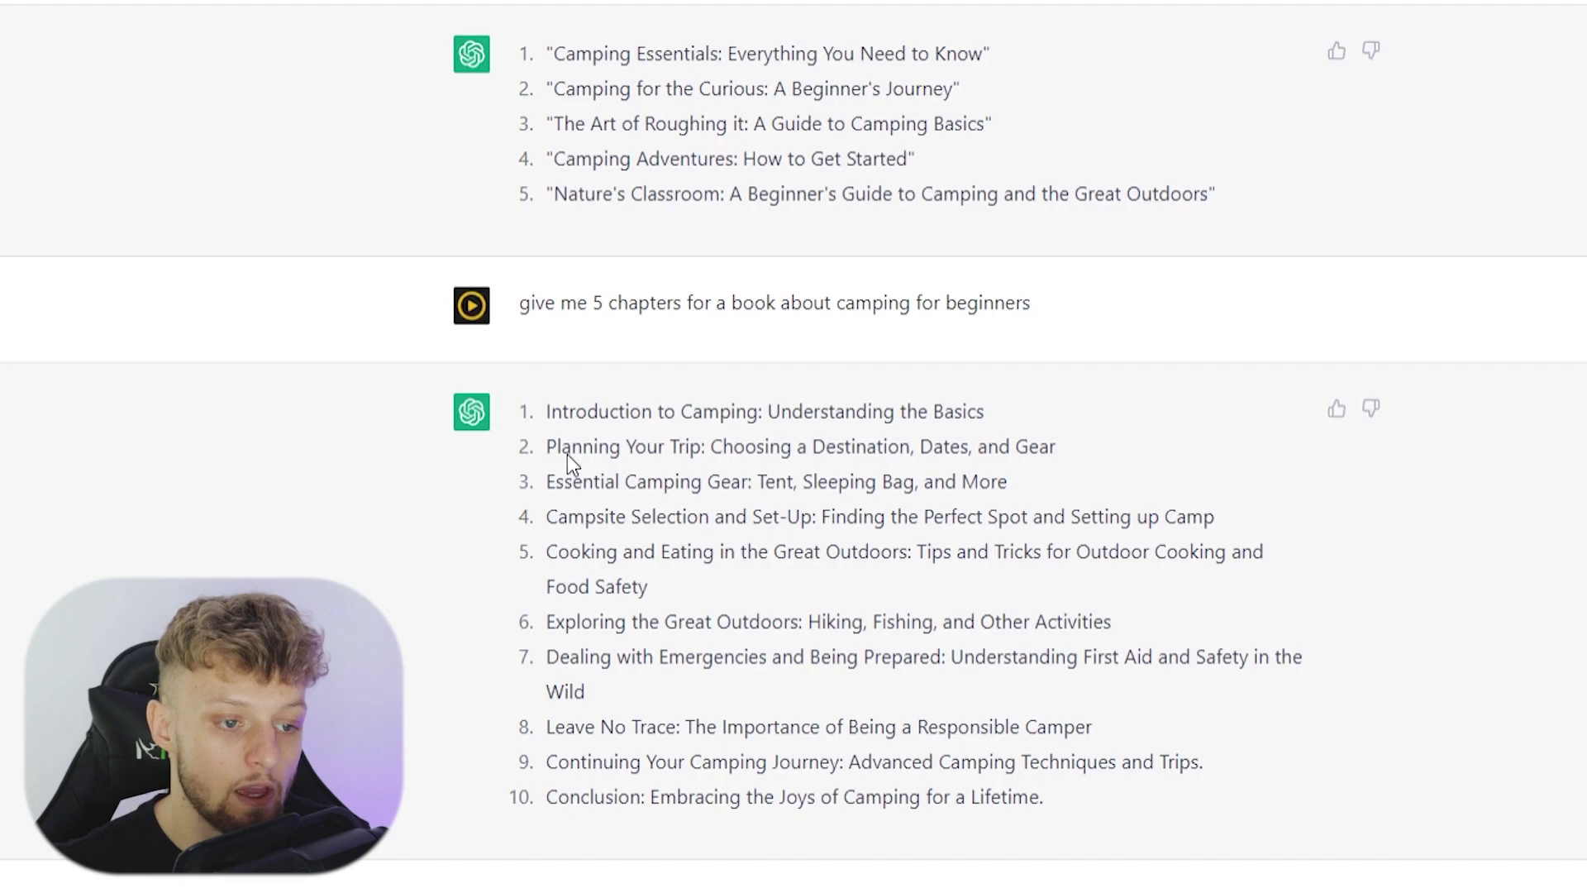
left_click_drag(552, 409, 842, 409)
left_click(842, 409)
left_click_drag(549, 447, 809, 447)
left_click(809, 446)
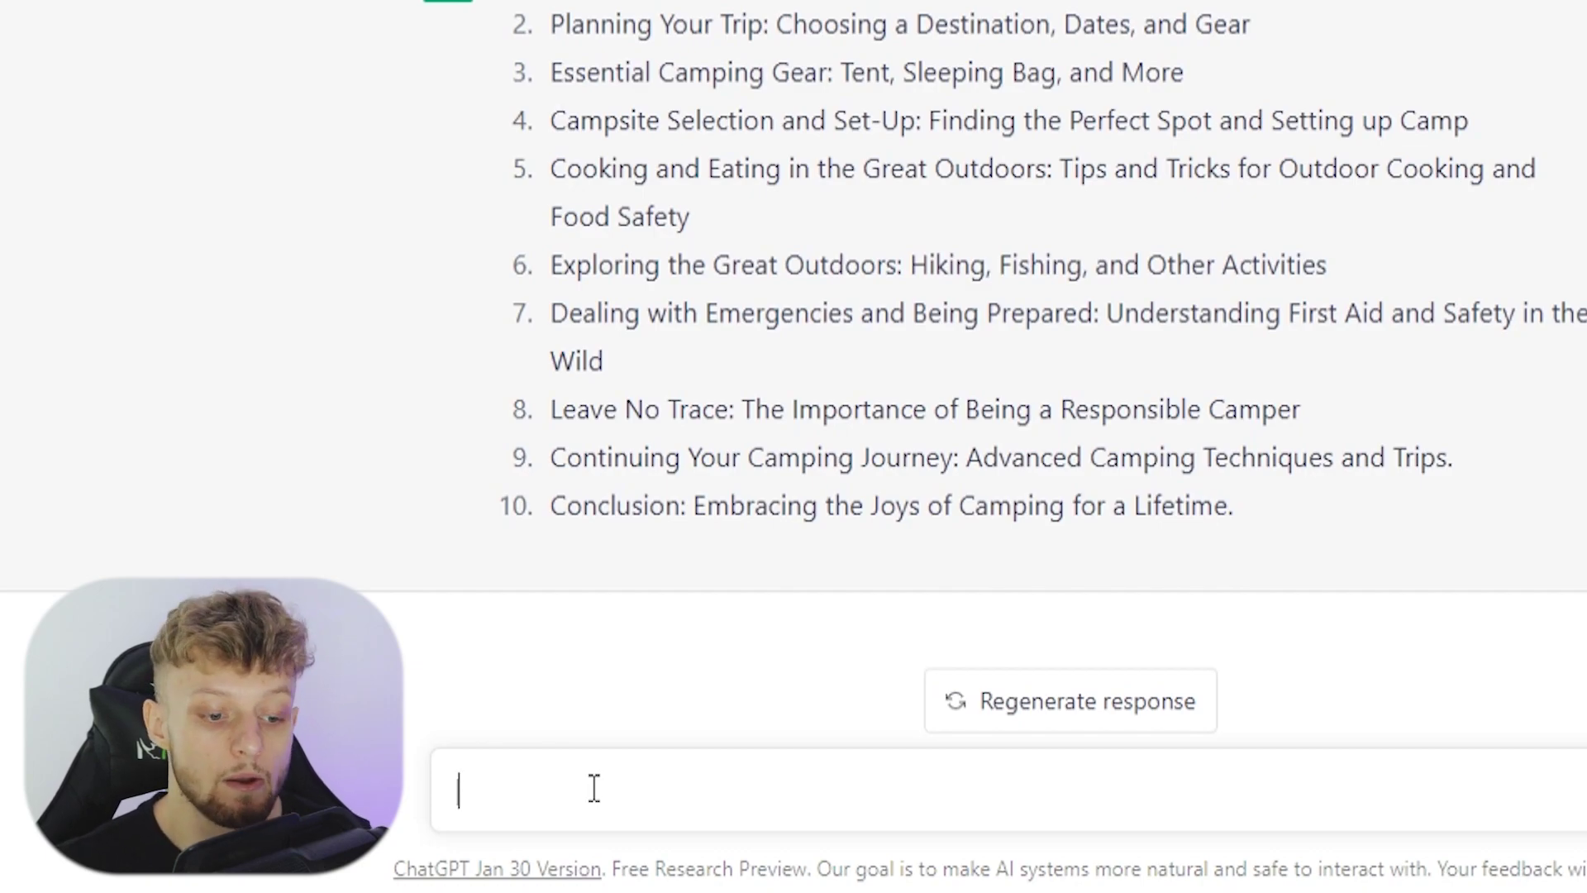
Have ChatGPT expand chapter 1 into 200 words and paste it below the title in Docs.
type("expand cha")
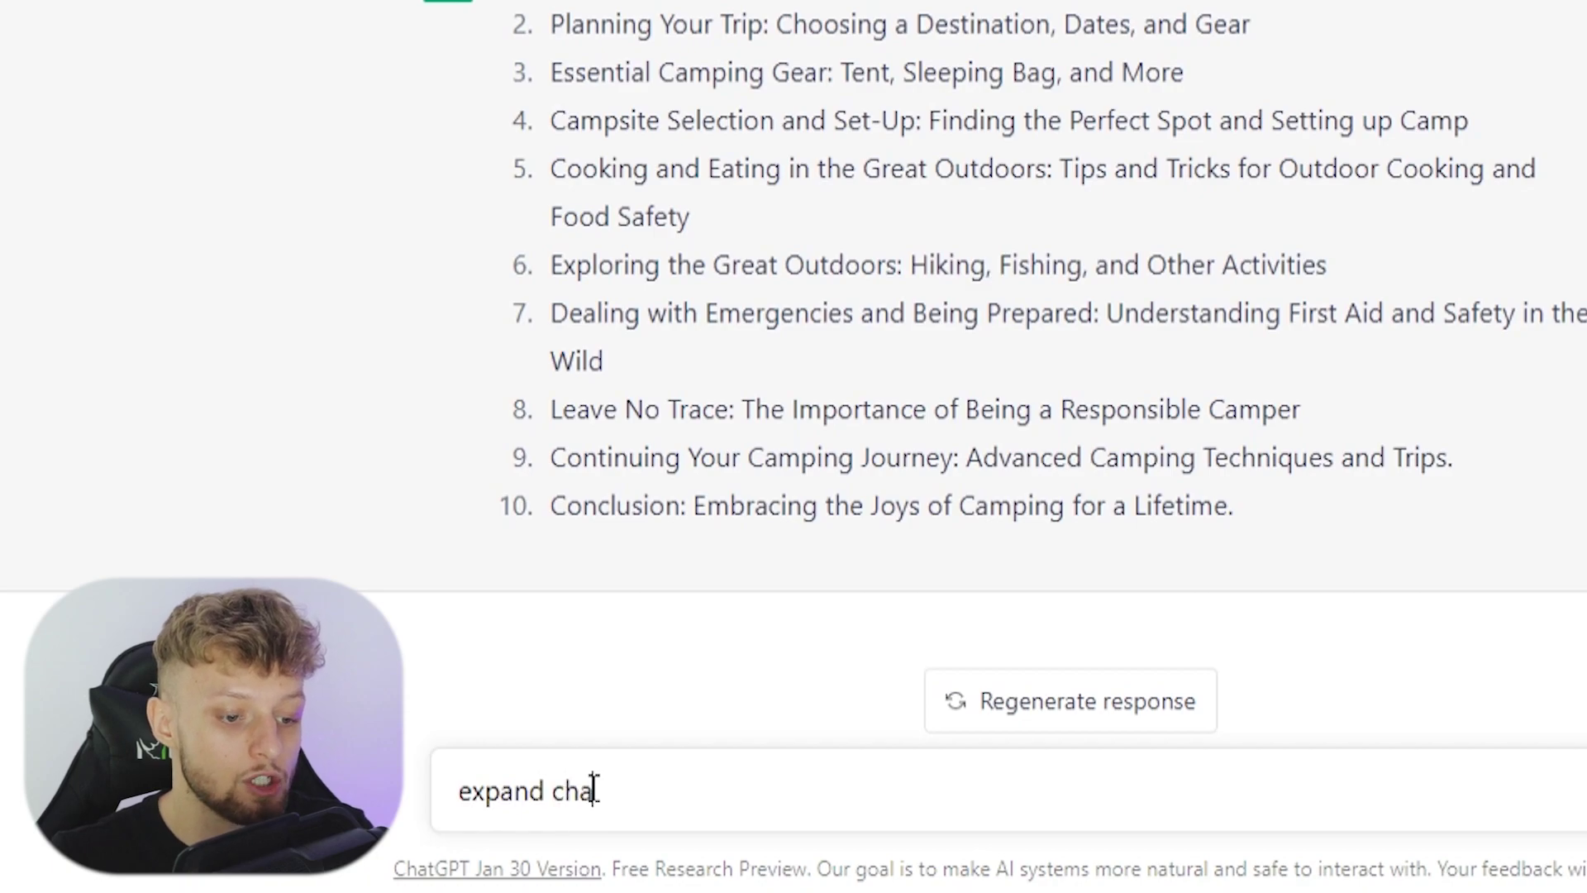
type("pter 1 into 500 words")
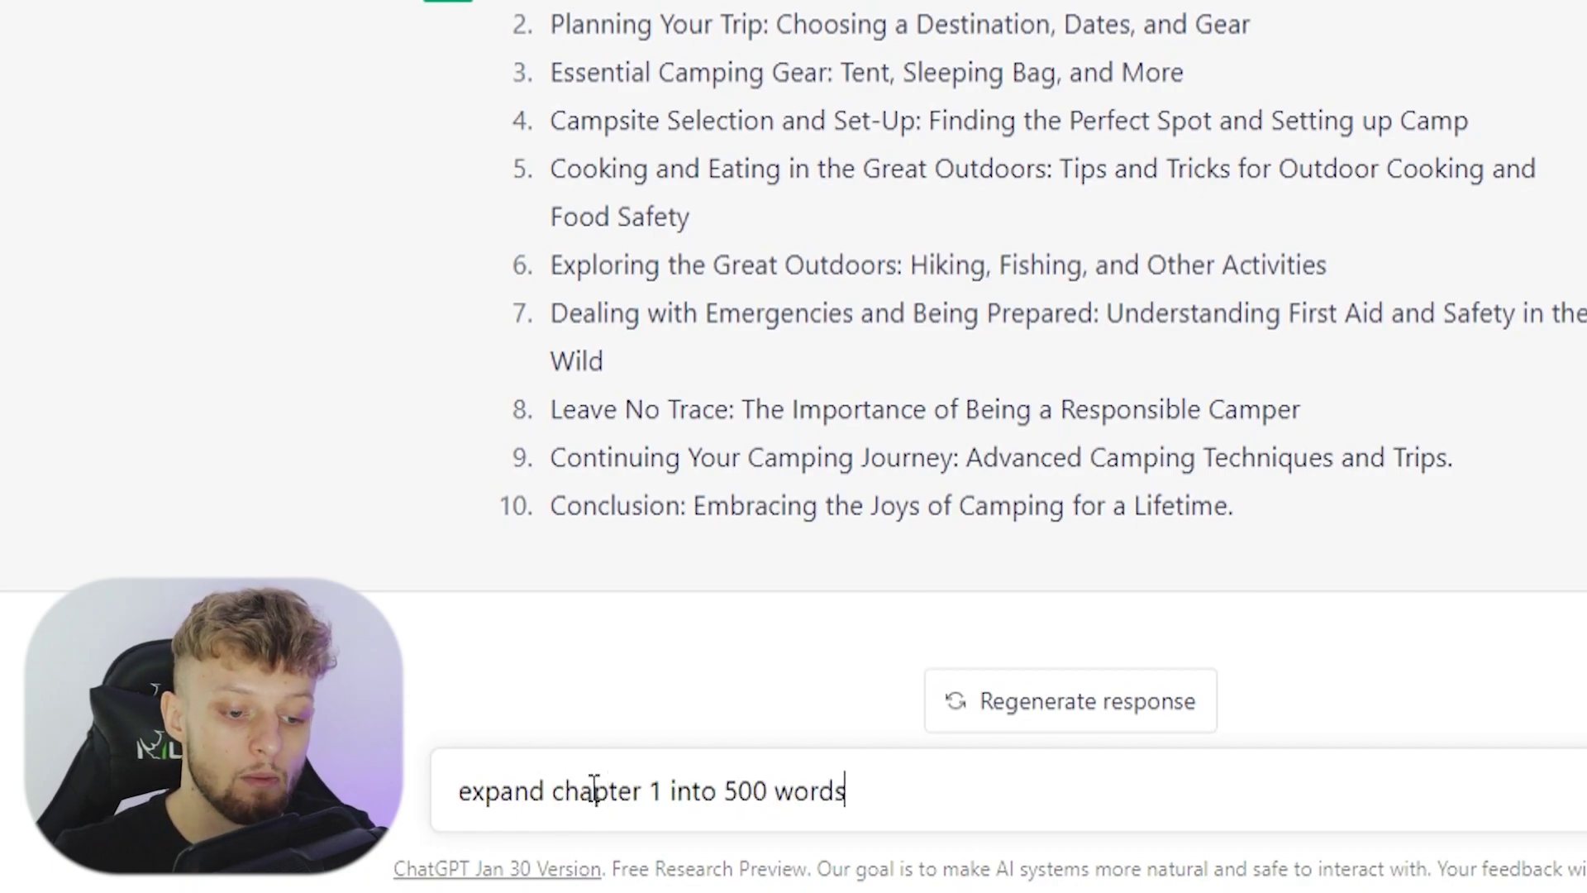
key("BackSpace")
key("BackSpace")
key("BackSpace")
key("BackSpace")
key("BackSpace")
key("BackSpace")
key("BackSpace")
key("BackSpace")
key("BackSpace")
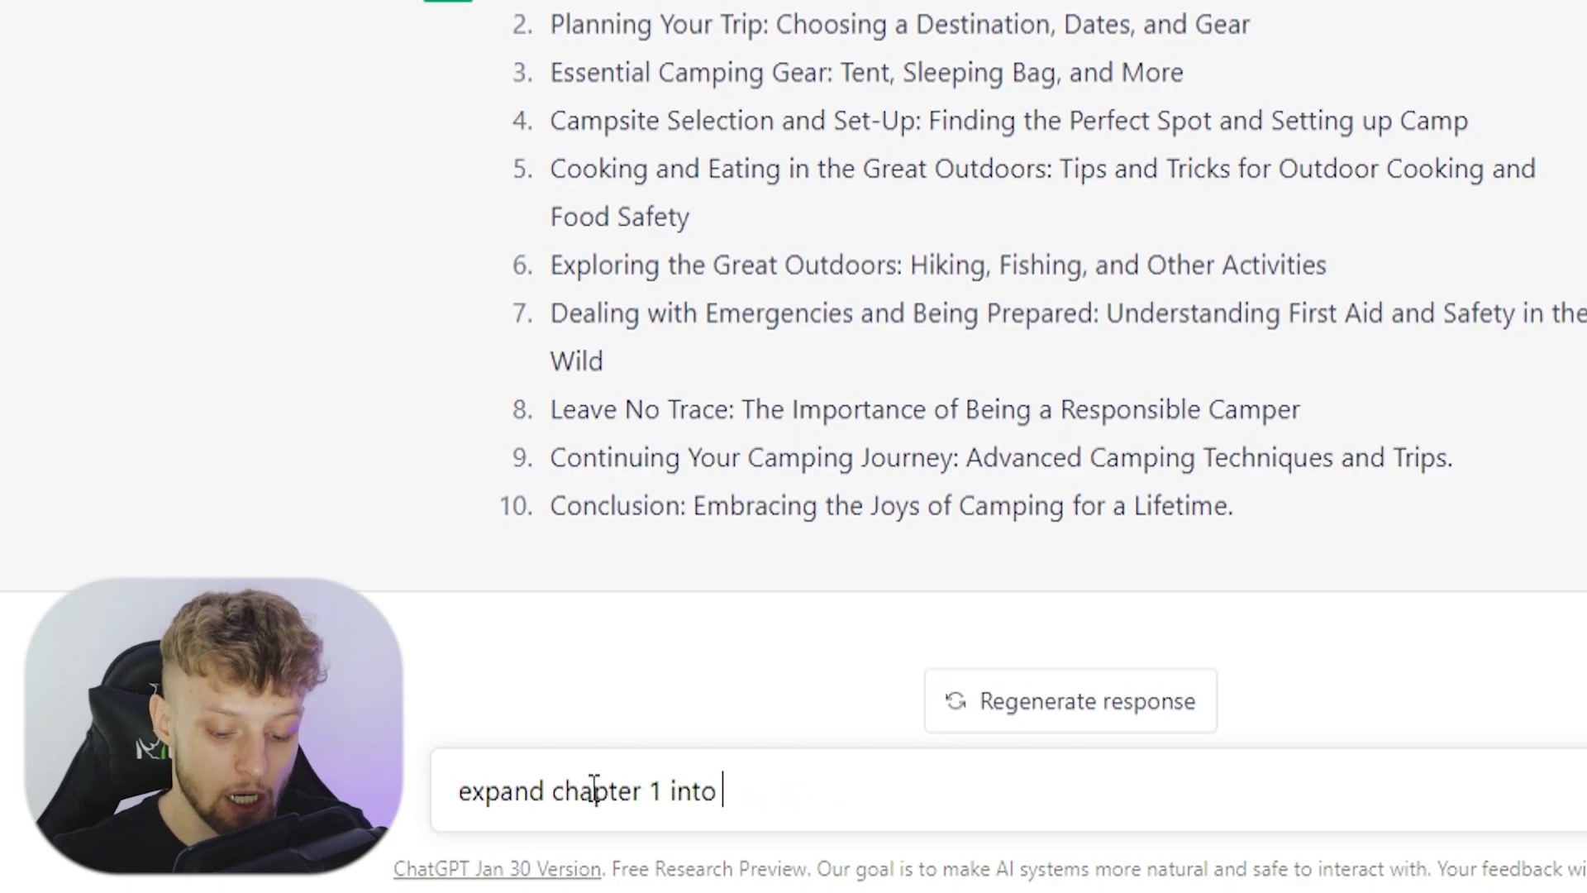
type("200 words")
key("Return")
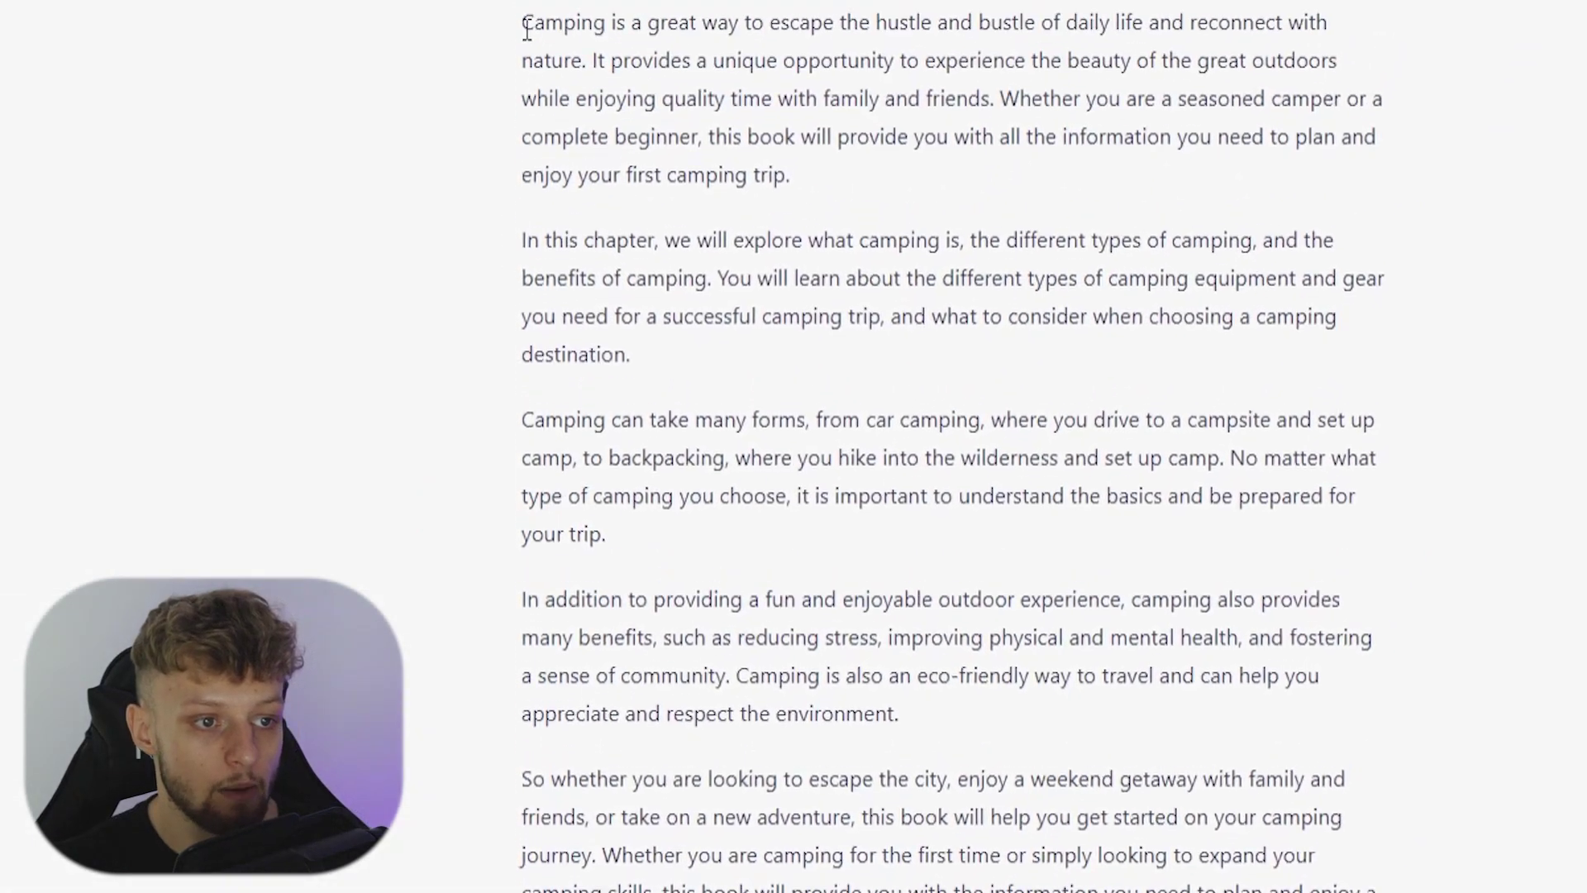
left_click_drag(525, 25, 1323, 889)
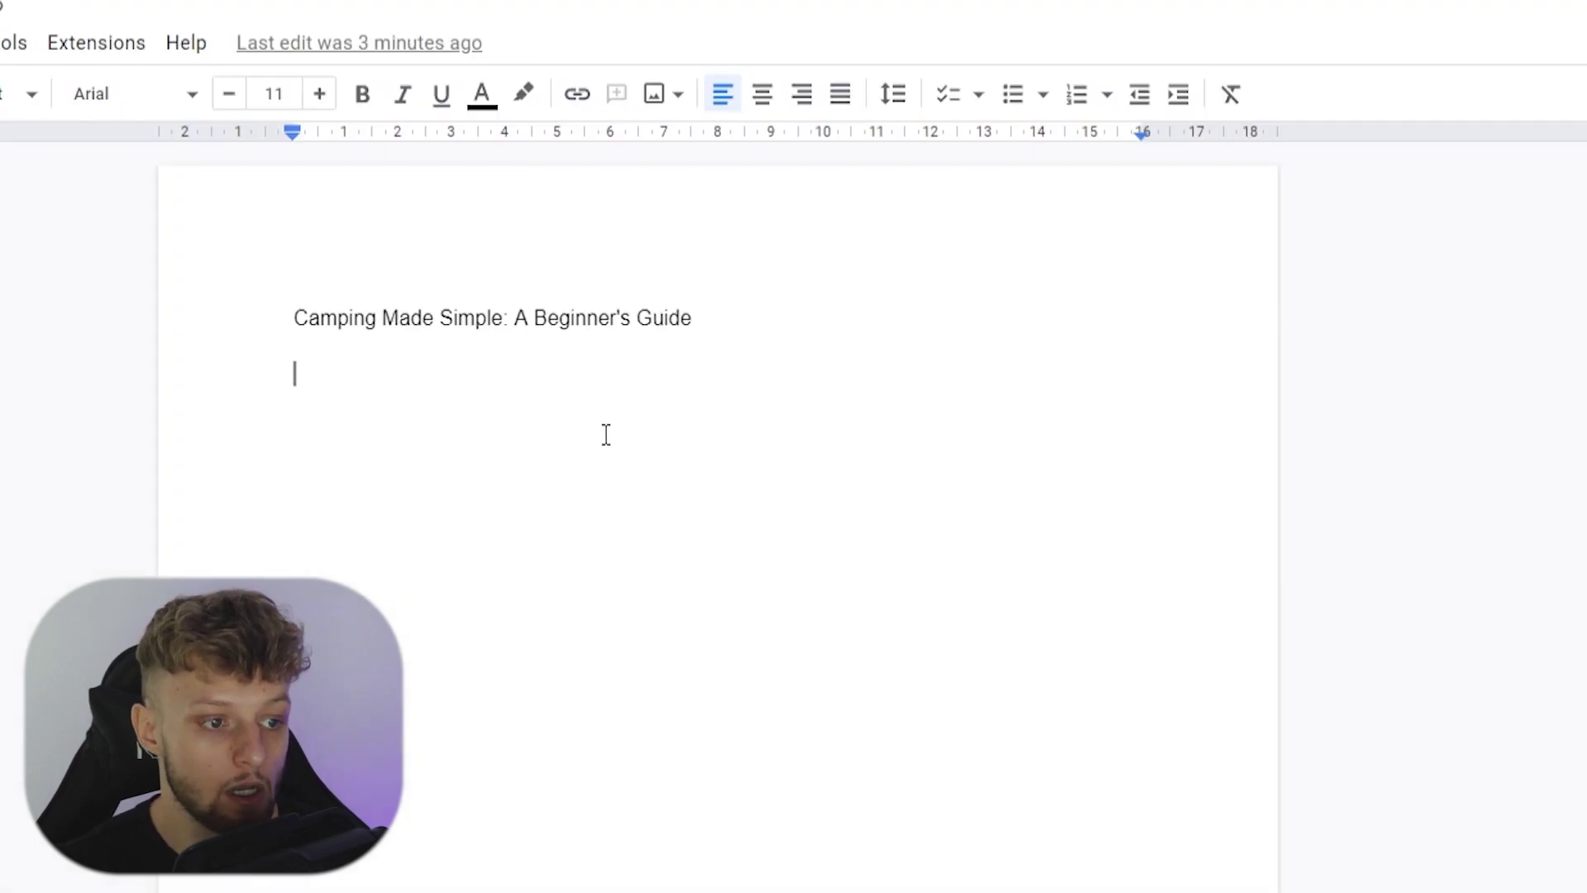
key("ctrl+v")
scroll(745, 550, "down", 3)
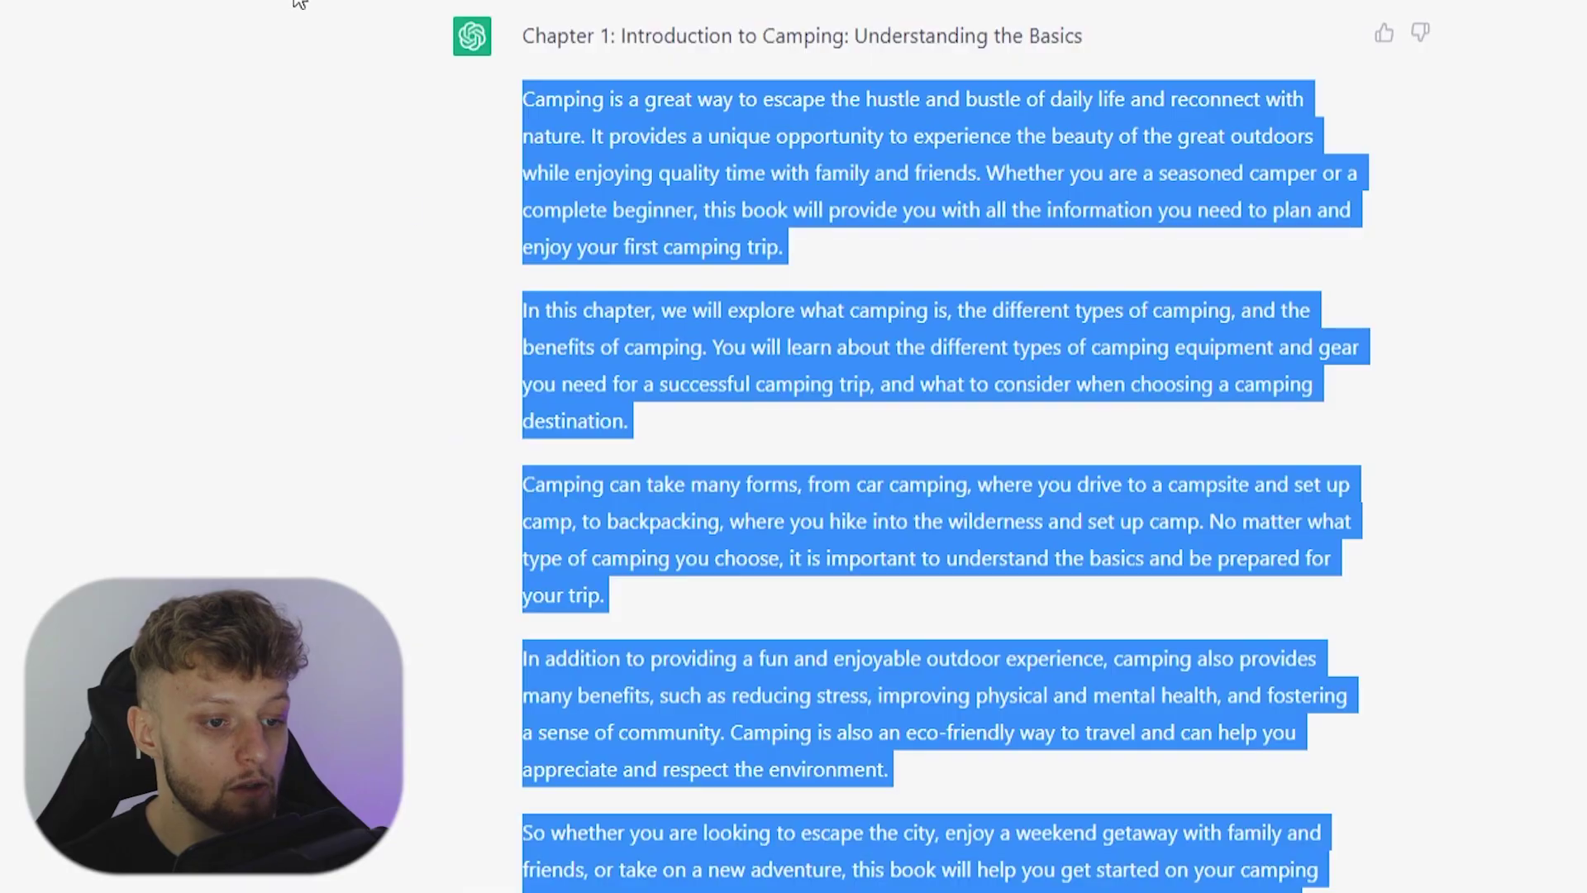
Change the prompt to 'expand chapter 2 into 200 words', send it, and select the whole reply.
left_click(771, 488)
scroll(678, 886, "up", 3)
left_click_drag(831, 185, 524, 183)
key("ctrl+c")
scroll(836, 609, "down", 8)
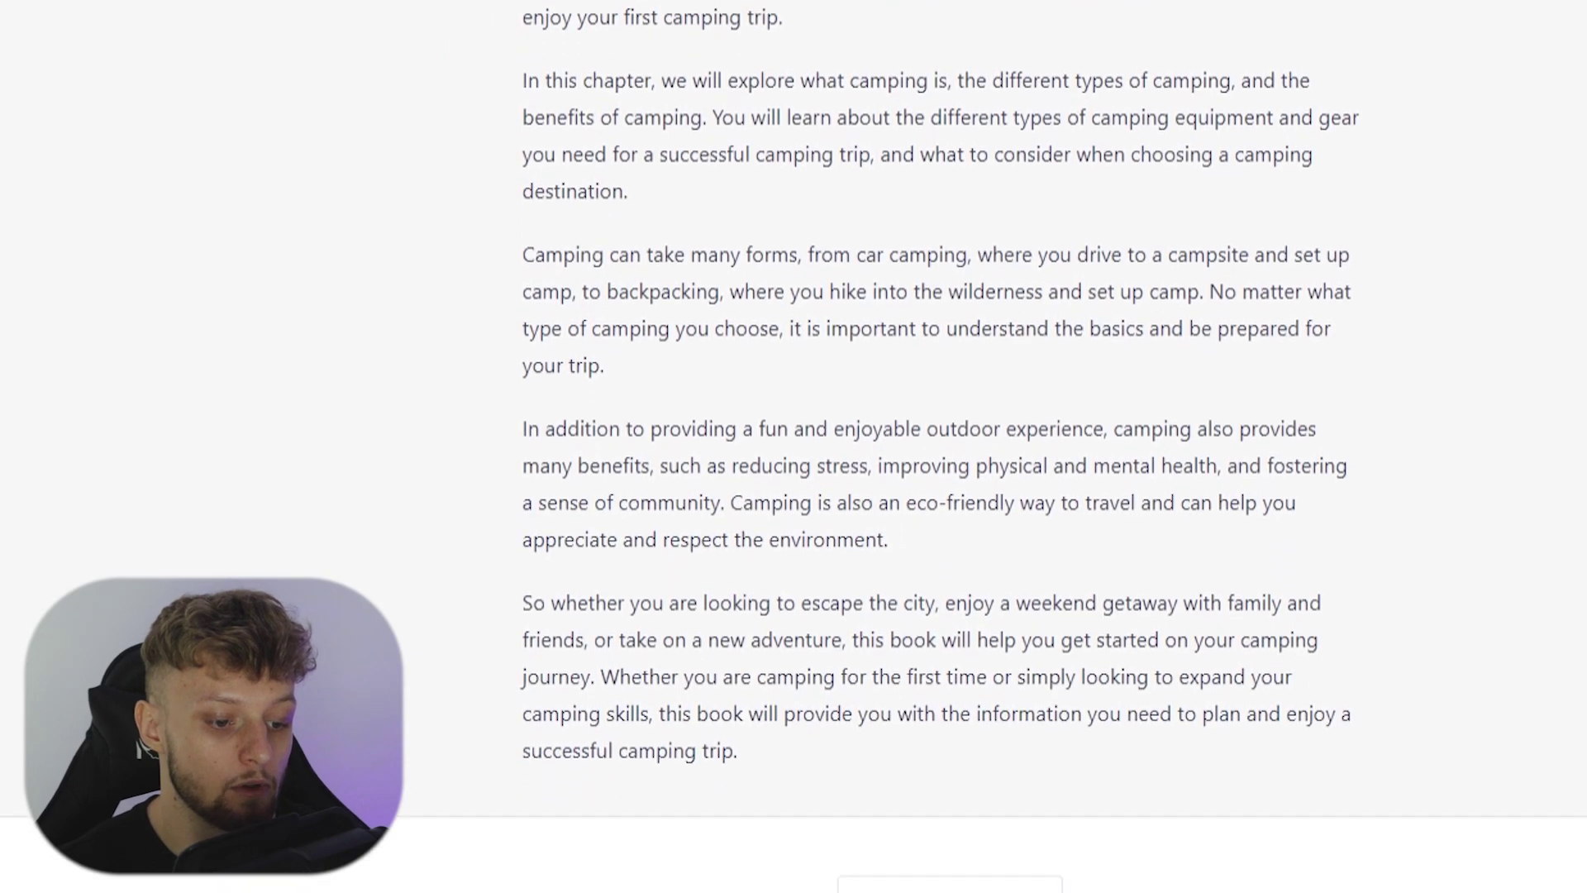
left_click(643, 801)
key("ctrl+v")
double_click(630, 802)
type("2")
key("Return")
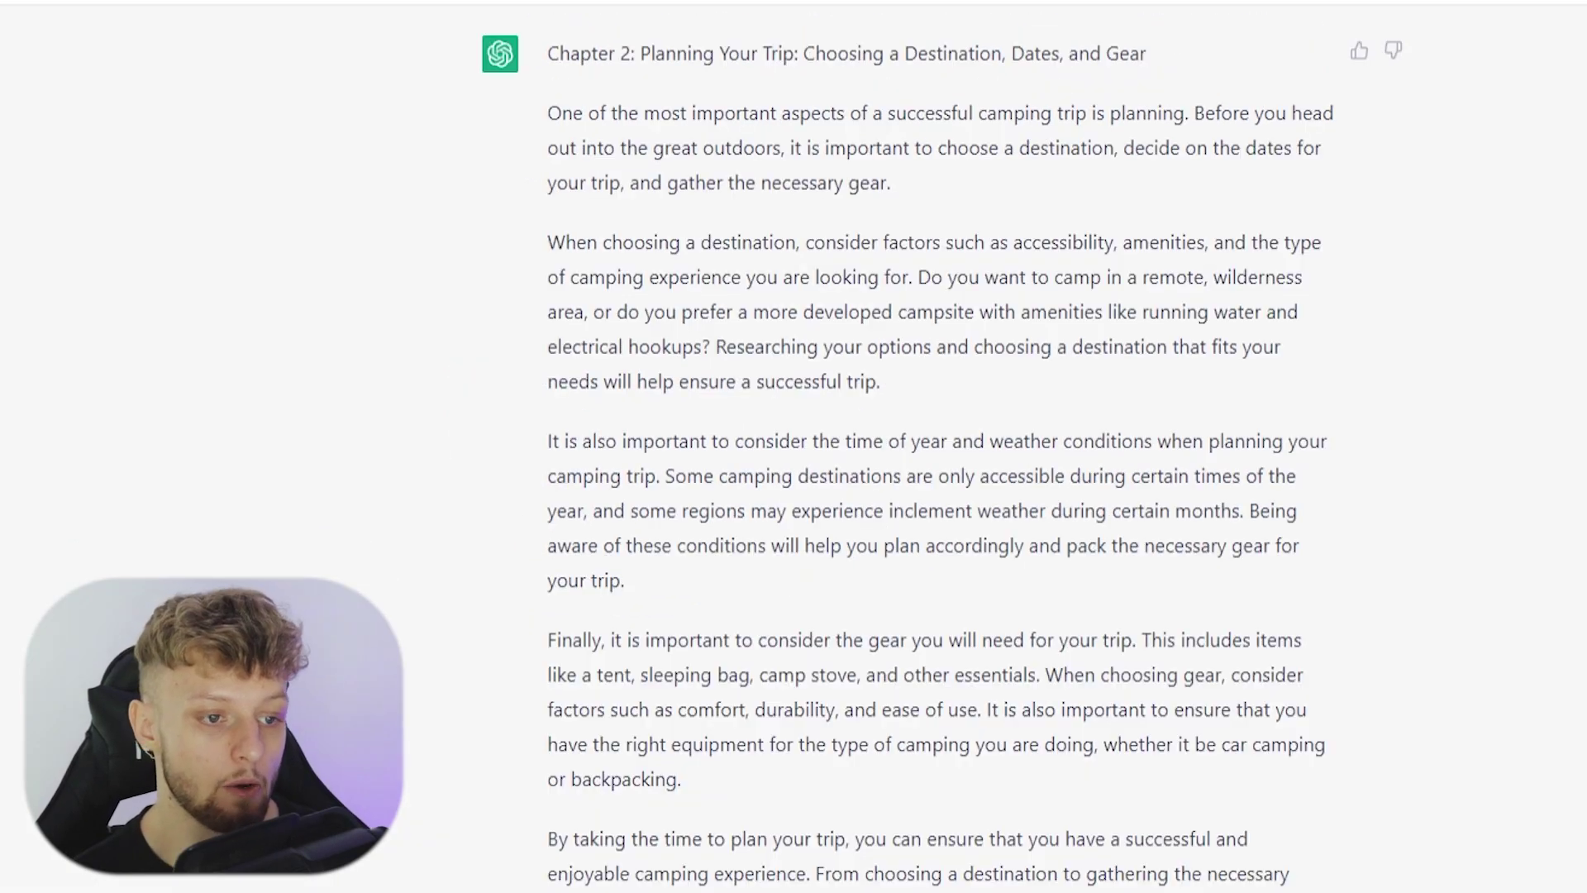
left_click_drag(1298, 885, 552, 127)
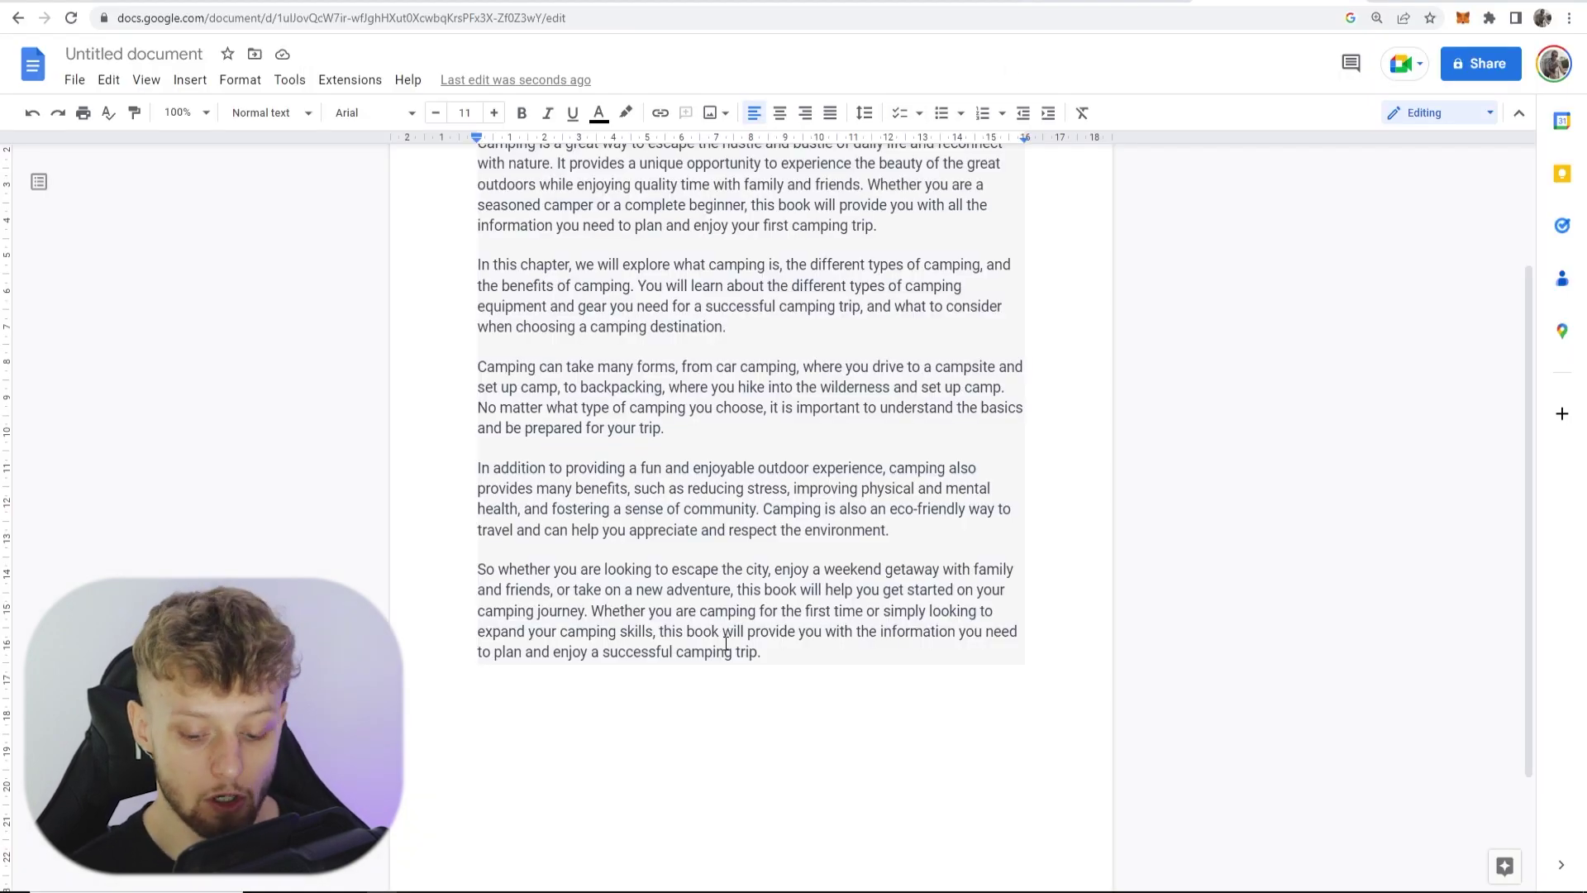
Paste the Chapter 2 trip-planning text on a new line after the Chapter 1 paragraphs.
key("Return")
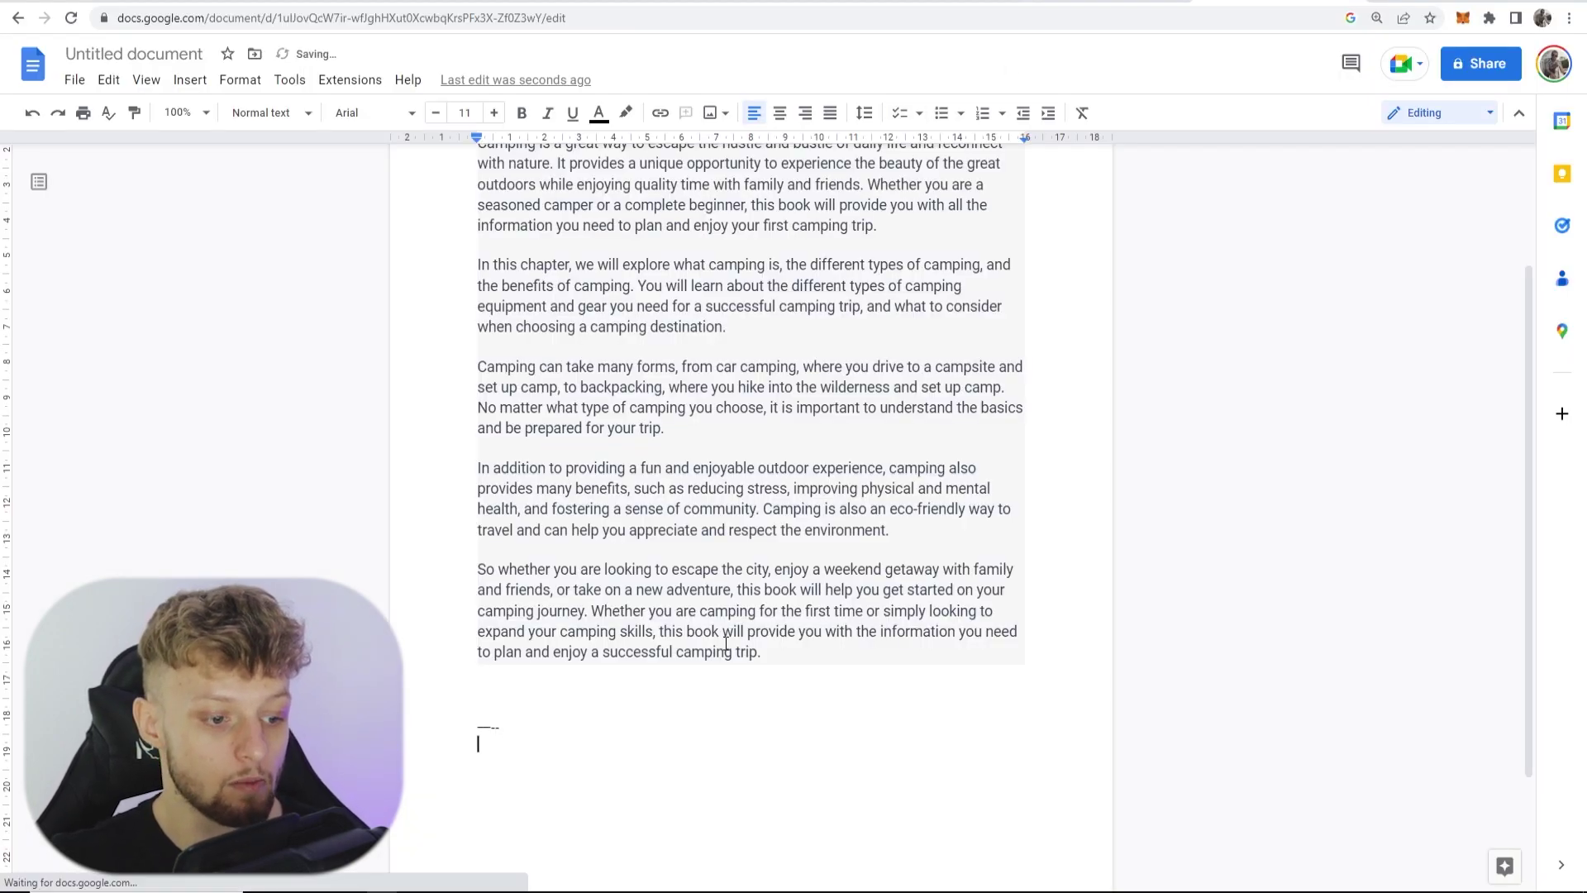
key("ctrl+v")
scroll(469, 496, "up", 10)
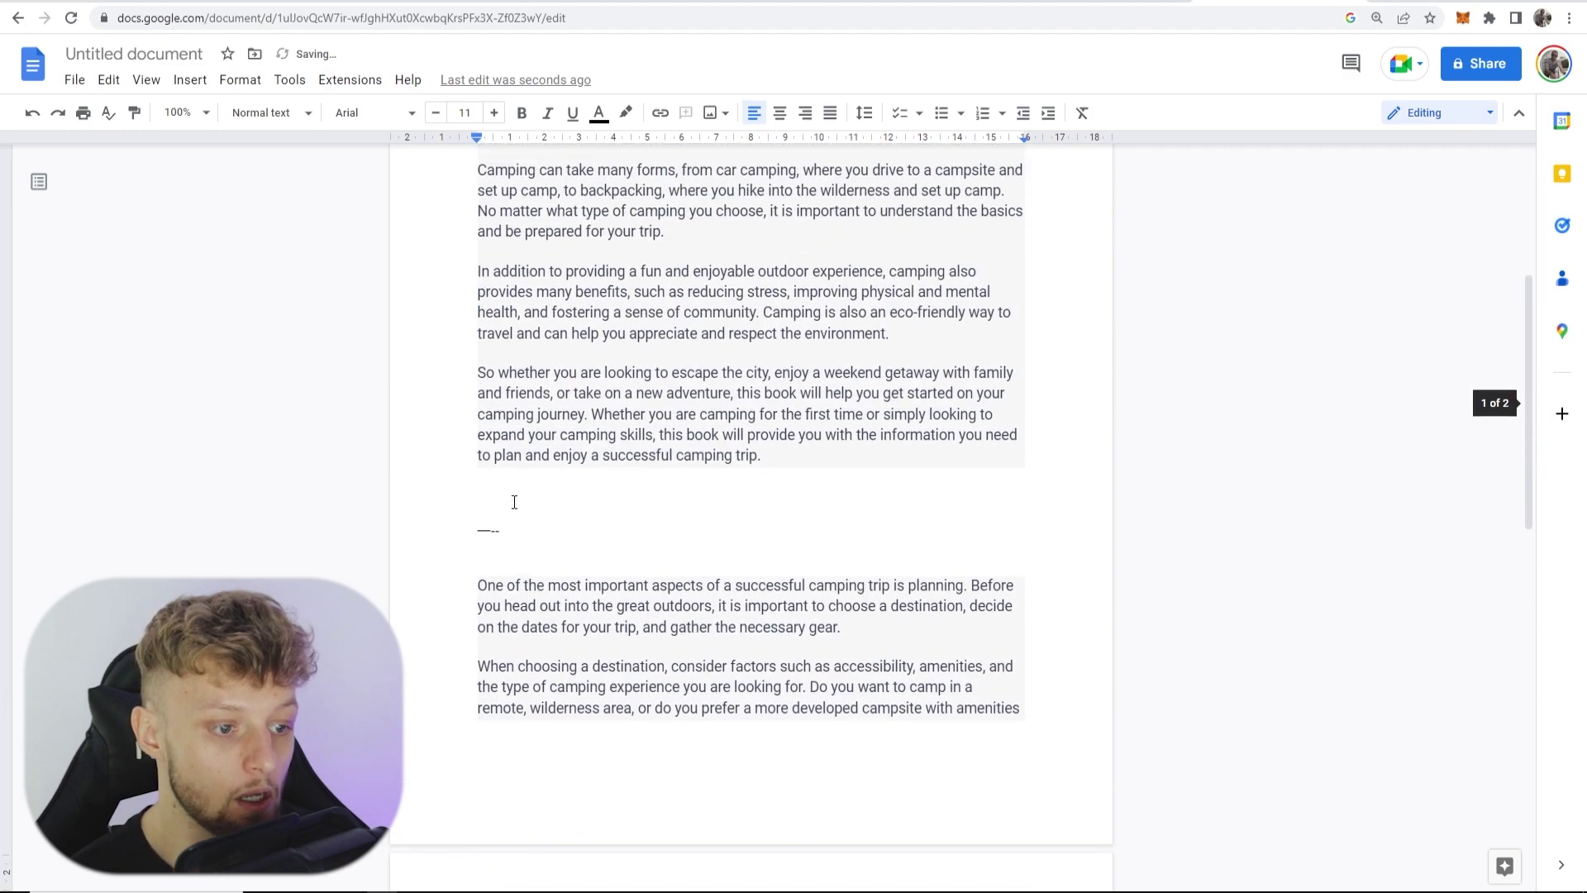
scroll(641, 521, "down", 2)
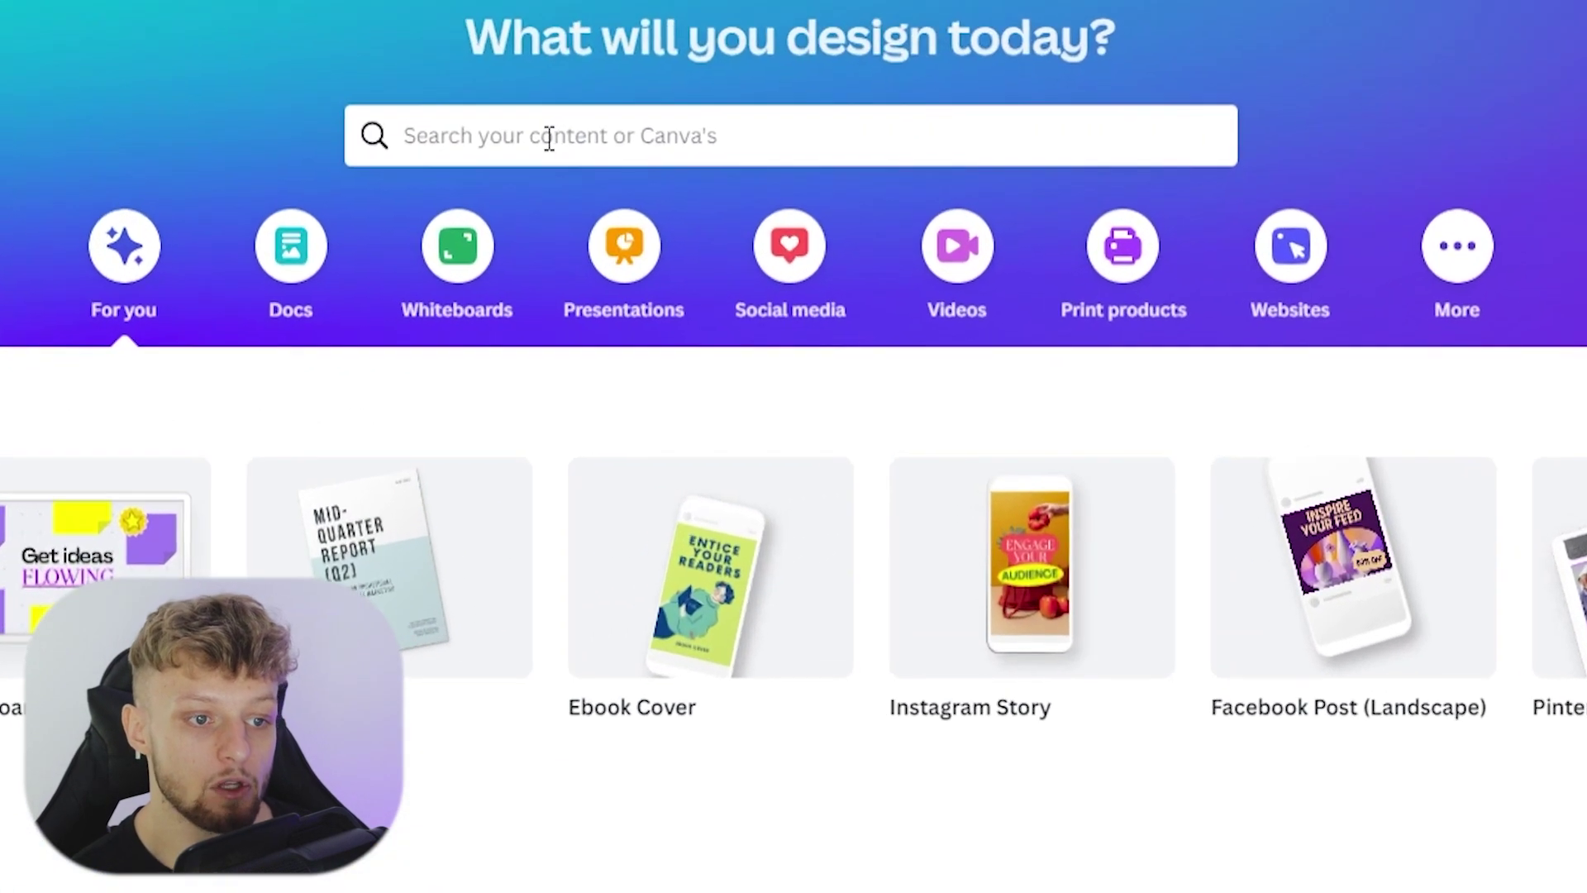
Search Canva for 'ebook' and customize the Minimalist Simple Brand Guideline template.
left_click(549, 138)
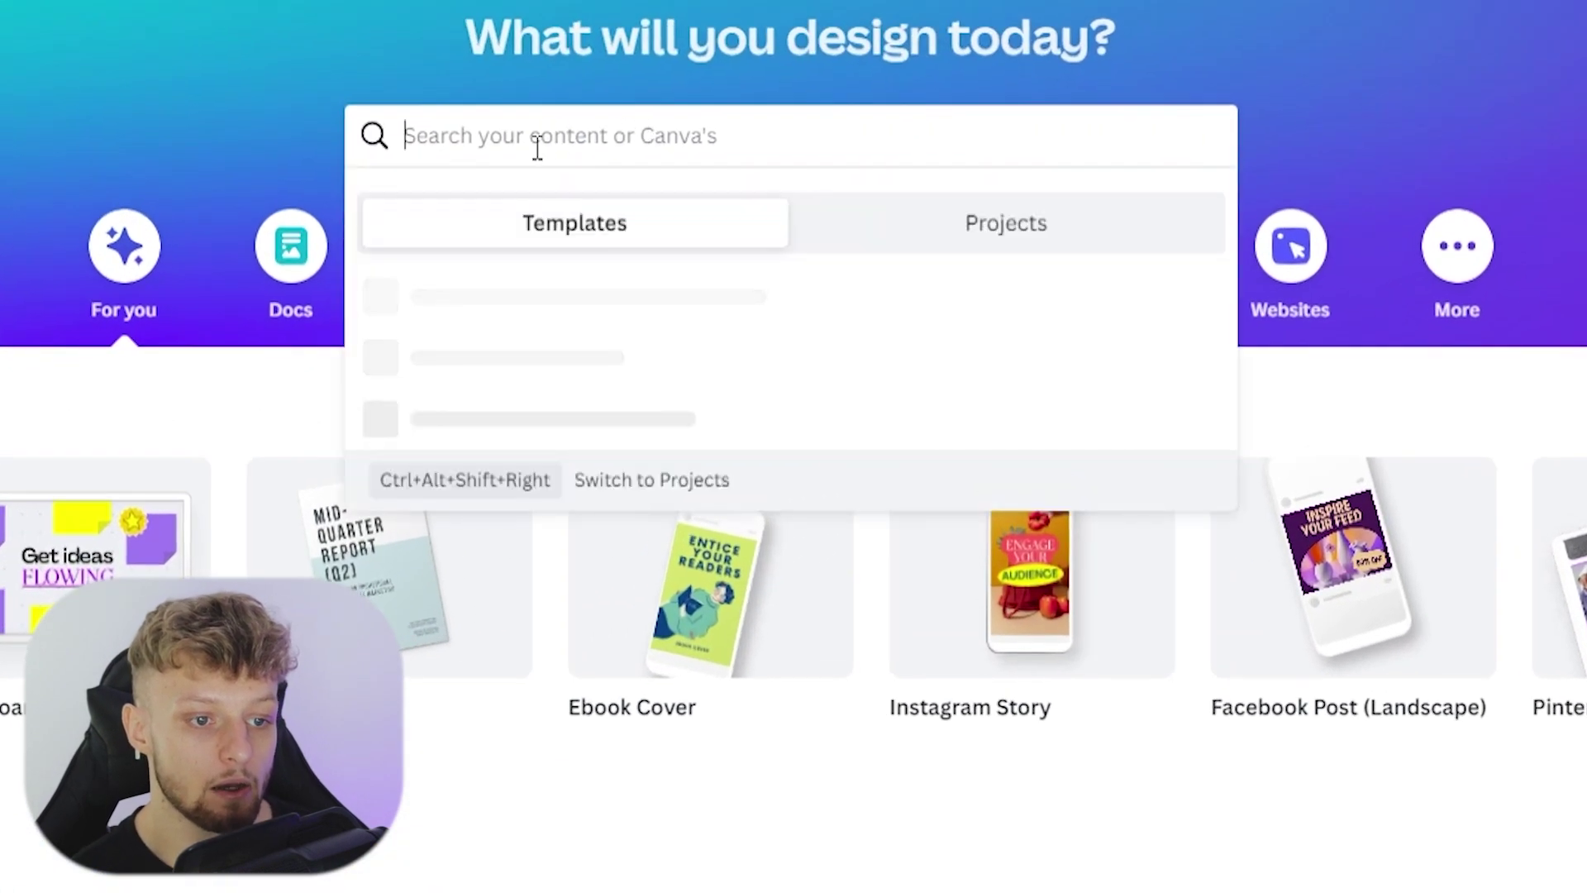
type("ebook")
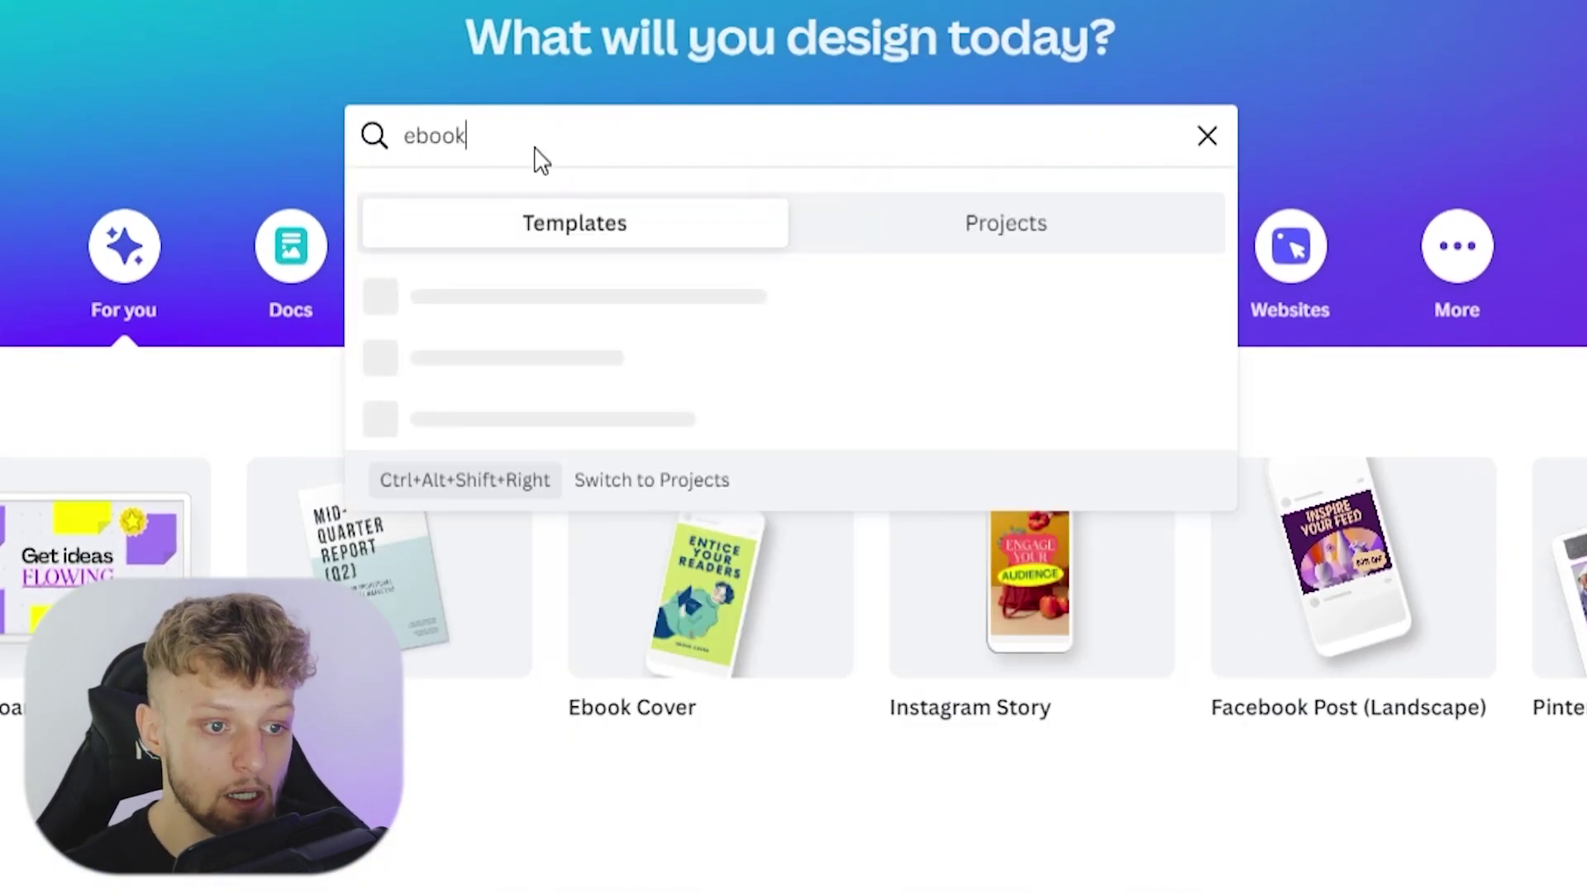
key("Return")
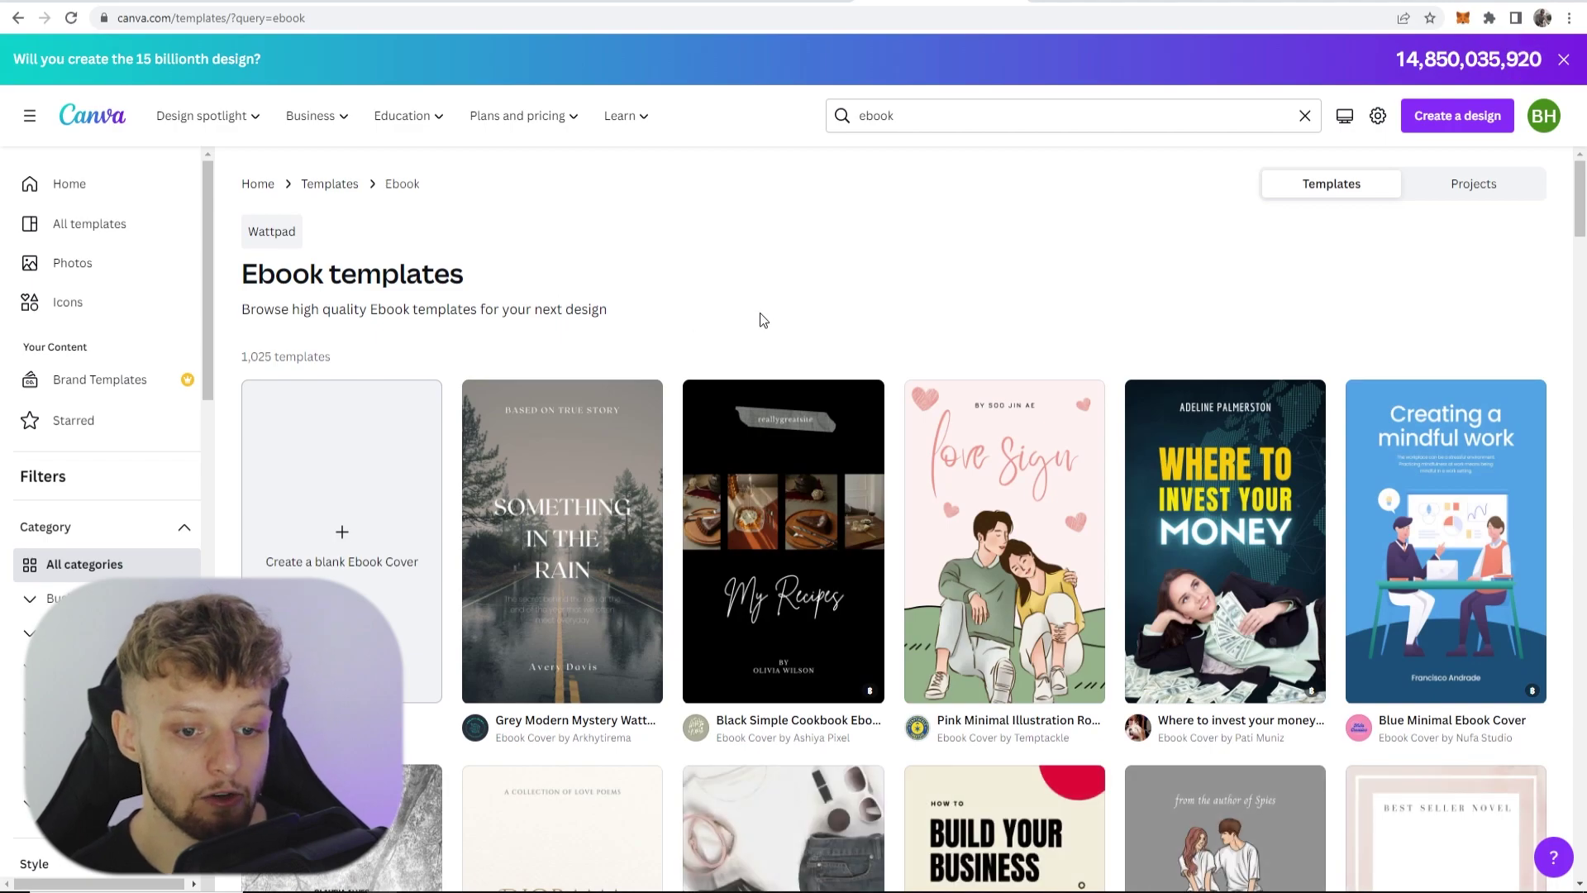
scroll(744, 308, "down", 10)
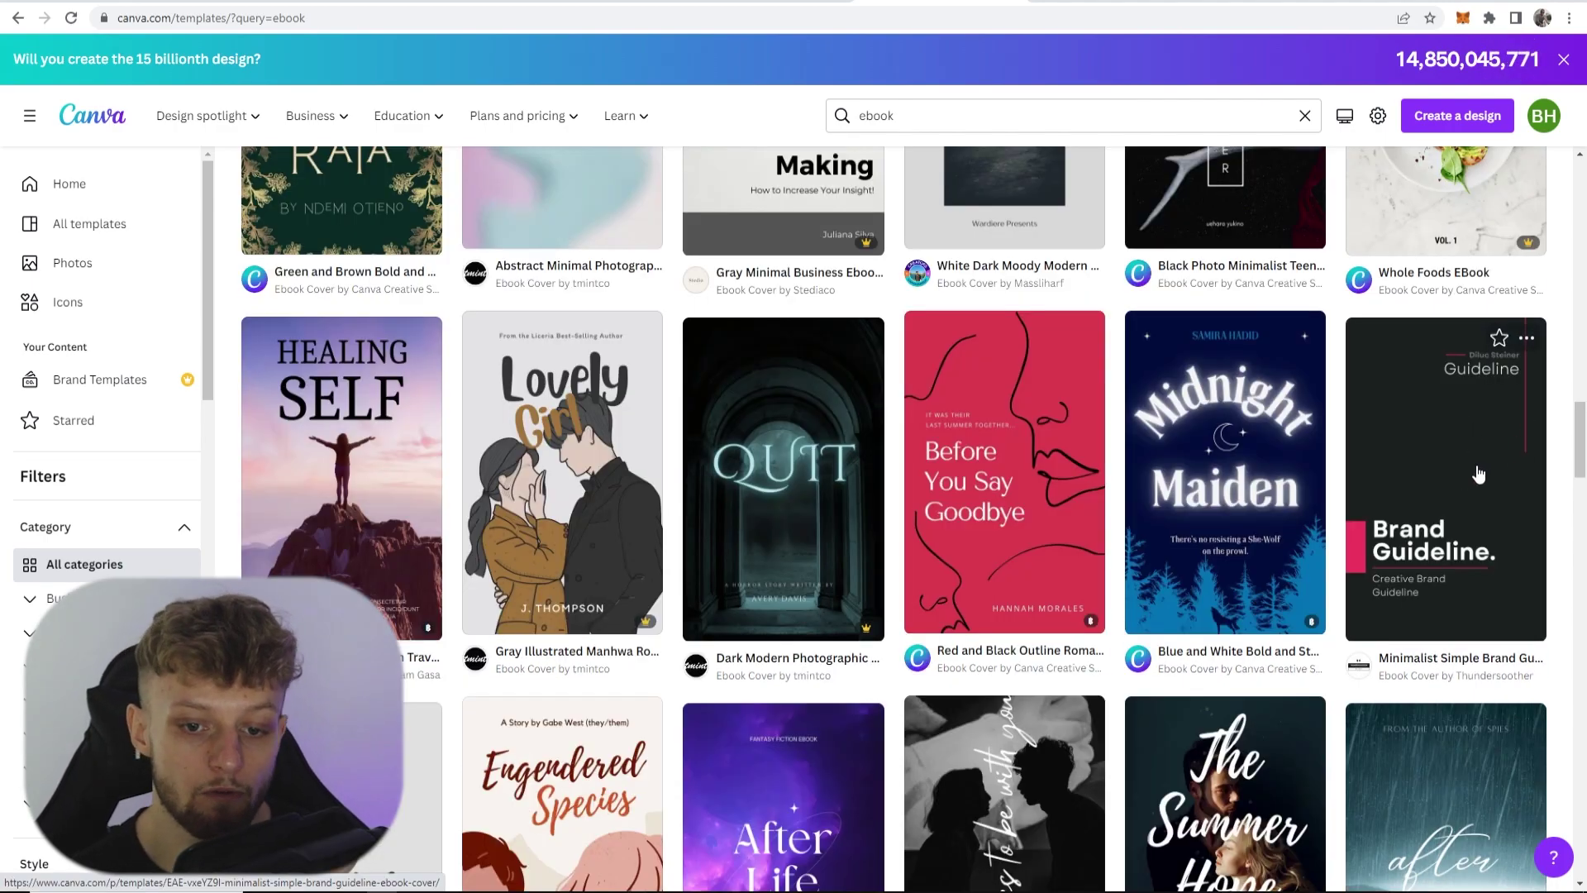
left_click(1433, 455)
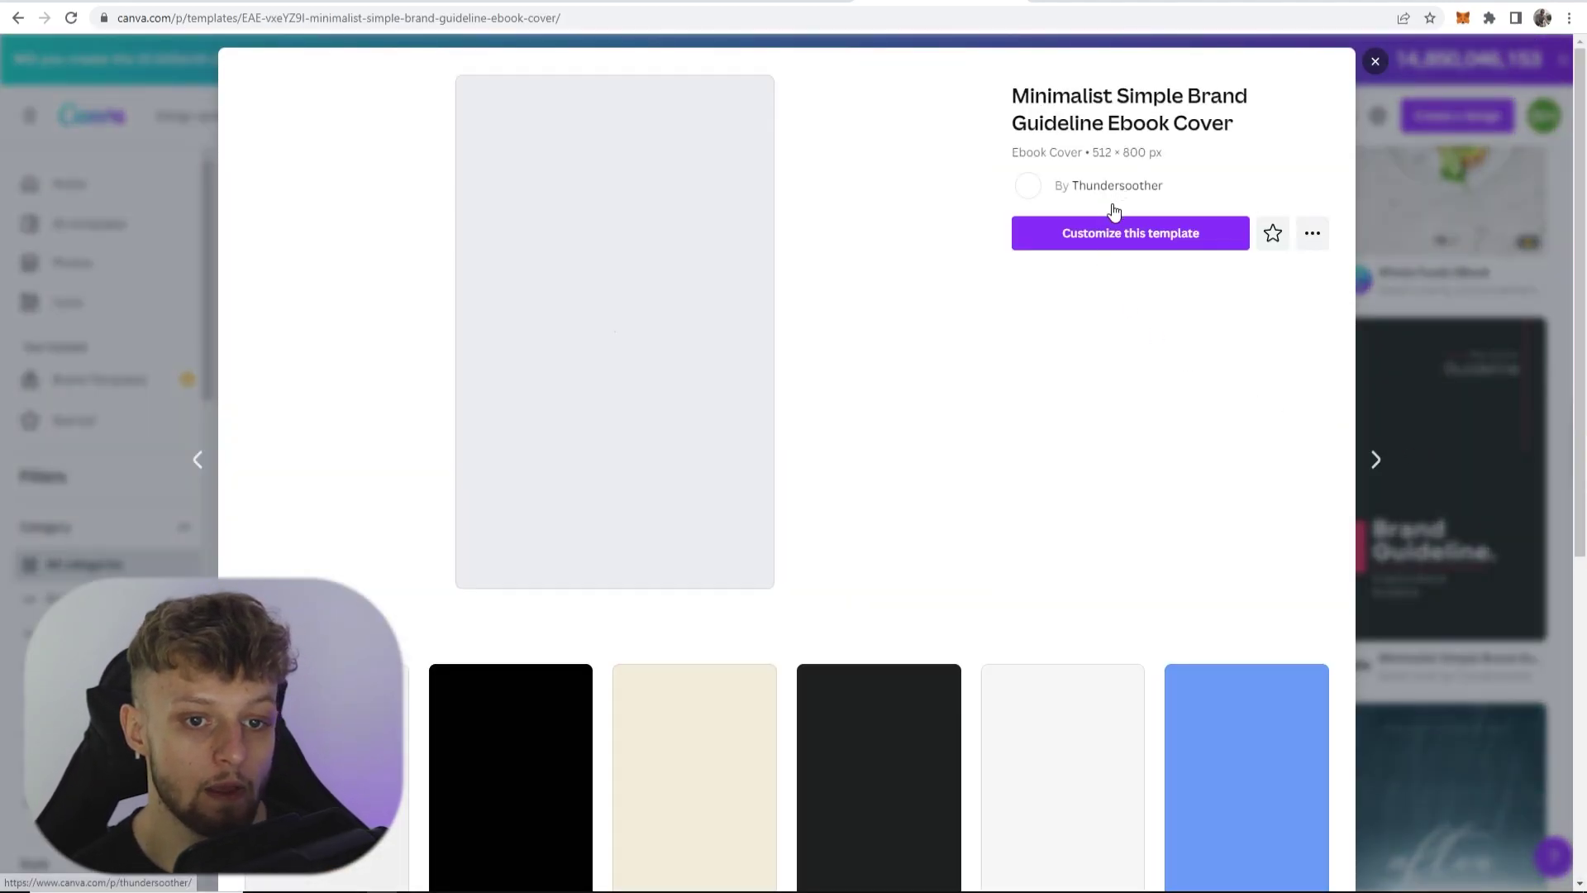
left_click(1095, 239)
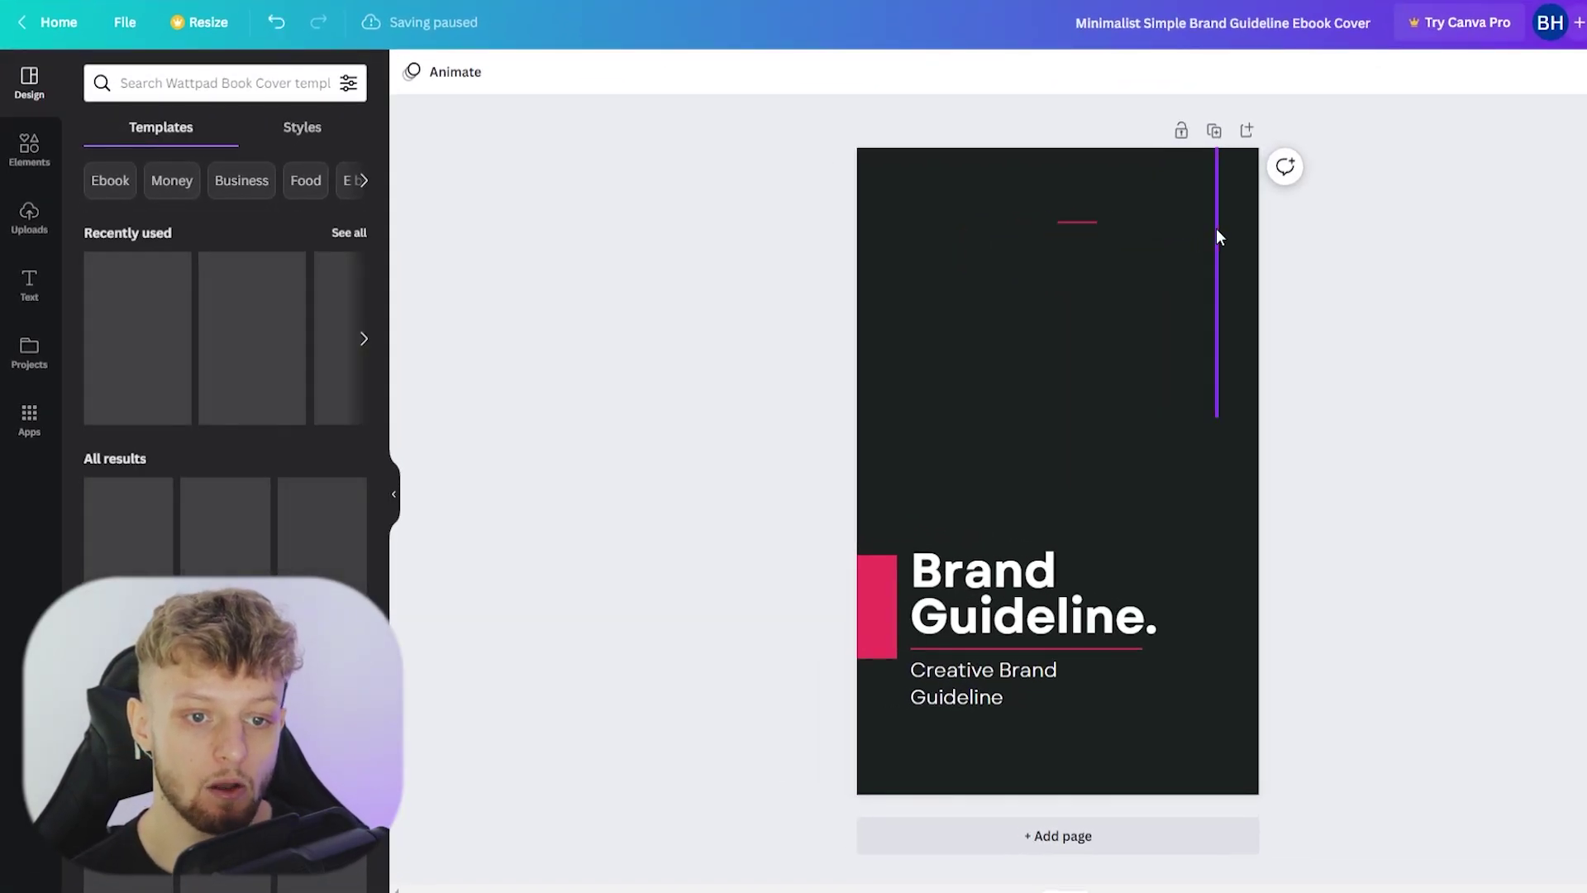
Copy the book title from Docs and select the cover's 'Brand Guideline.' heading text.
left_click(990, 587)
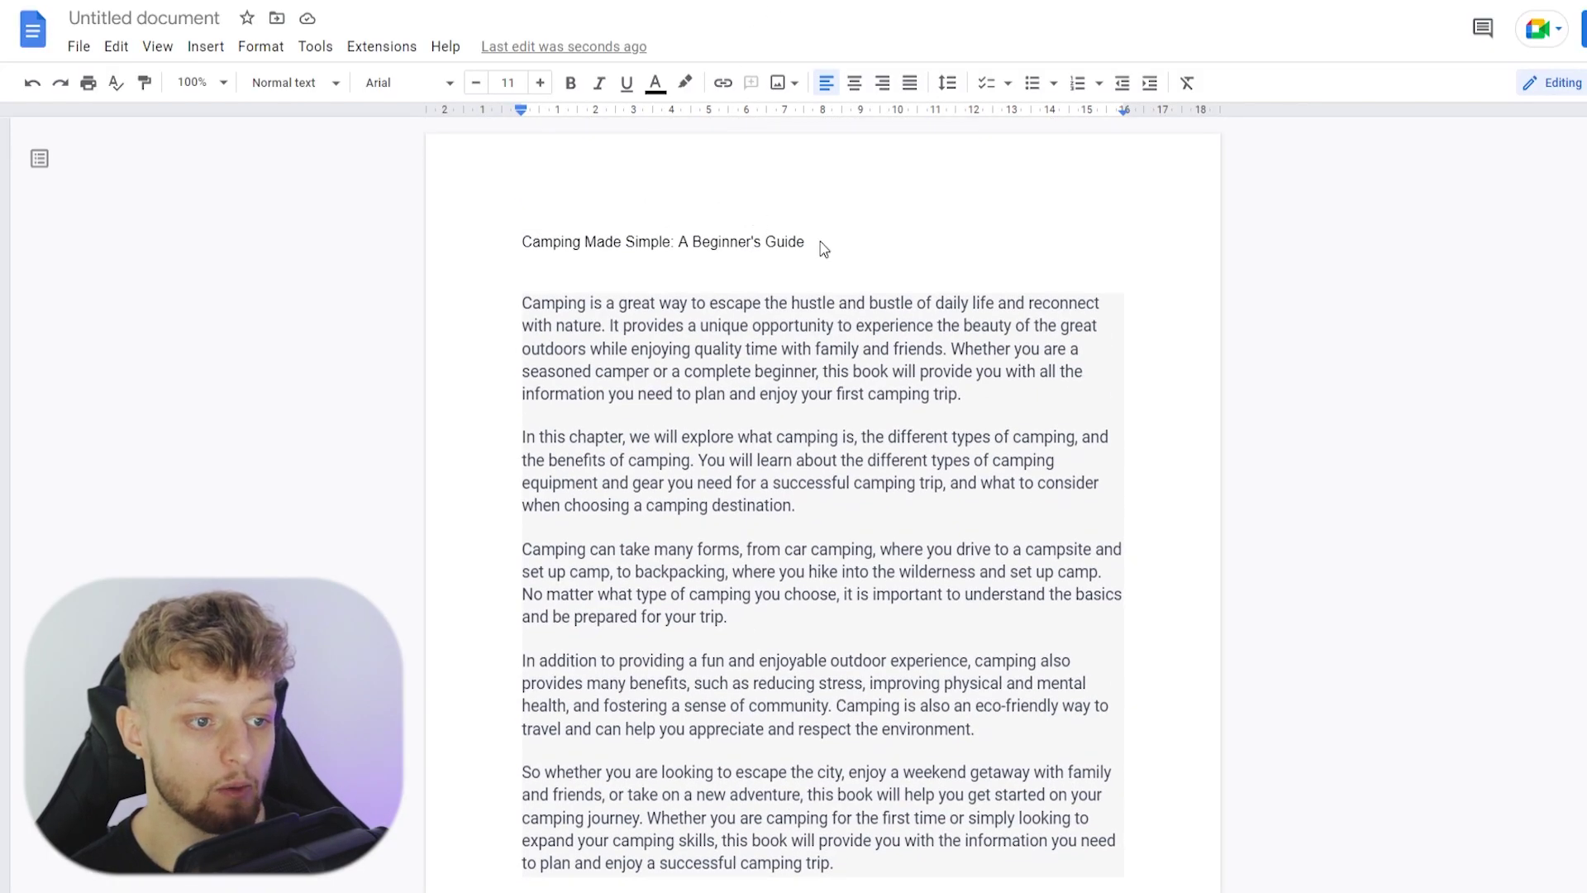
left_click_drag(820, 242, 527, 245)
key("ctrl+c")
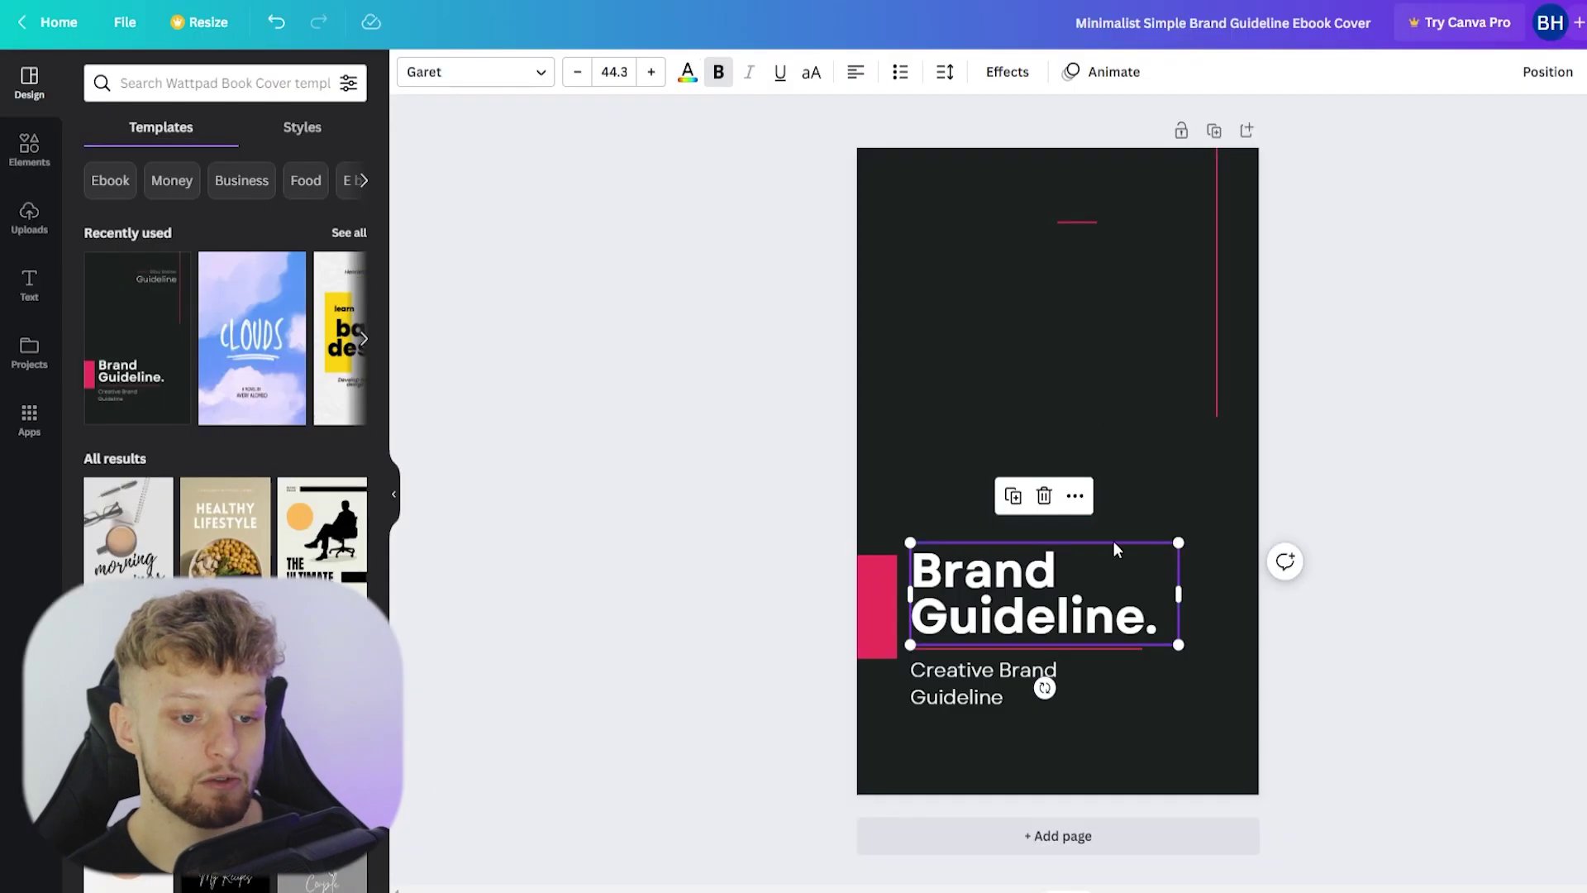
double_click(1090, 612)
Replace the cover heading with the camping title, move it to the top, and add Page 2.
key("ctrl+v")
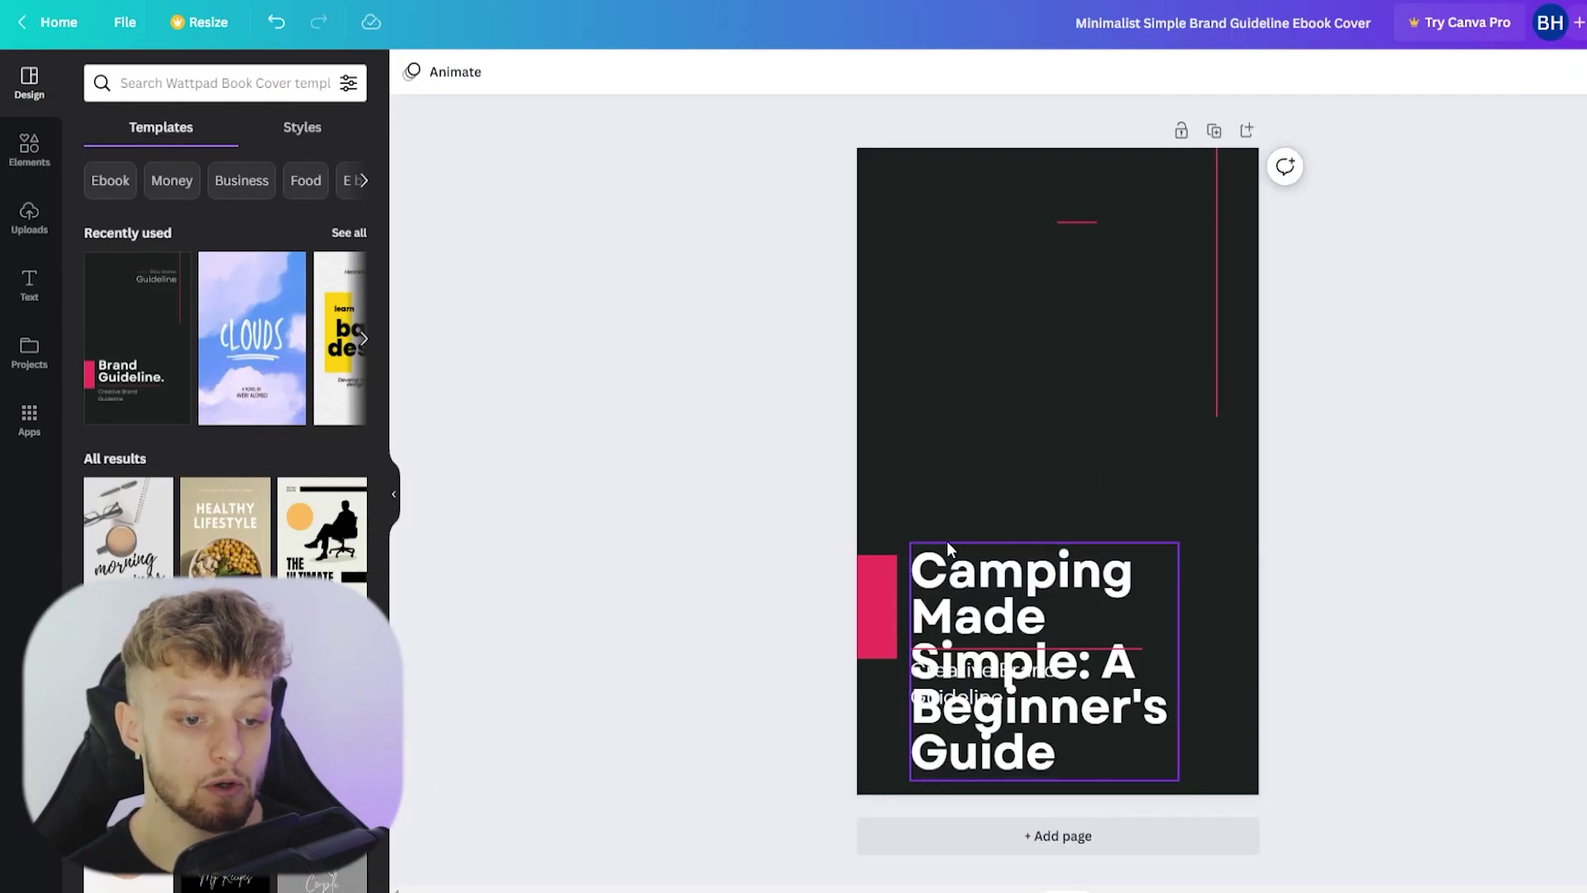
left_click_drag(939, 548, 945, 281)
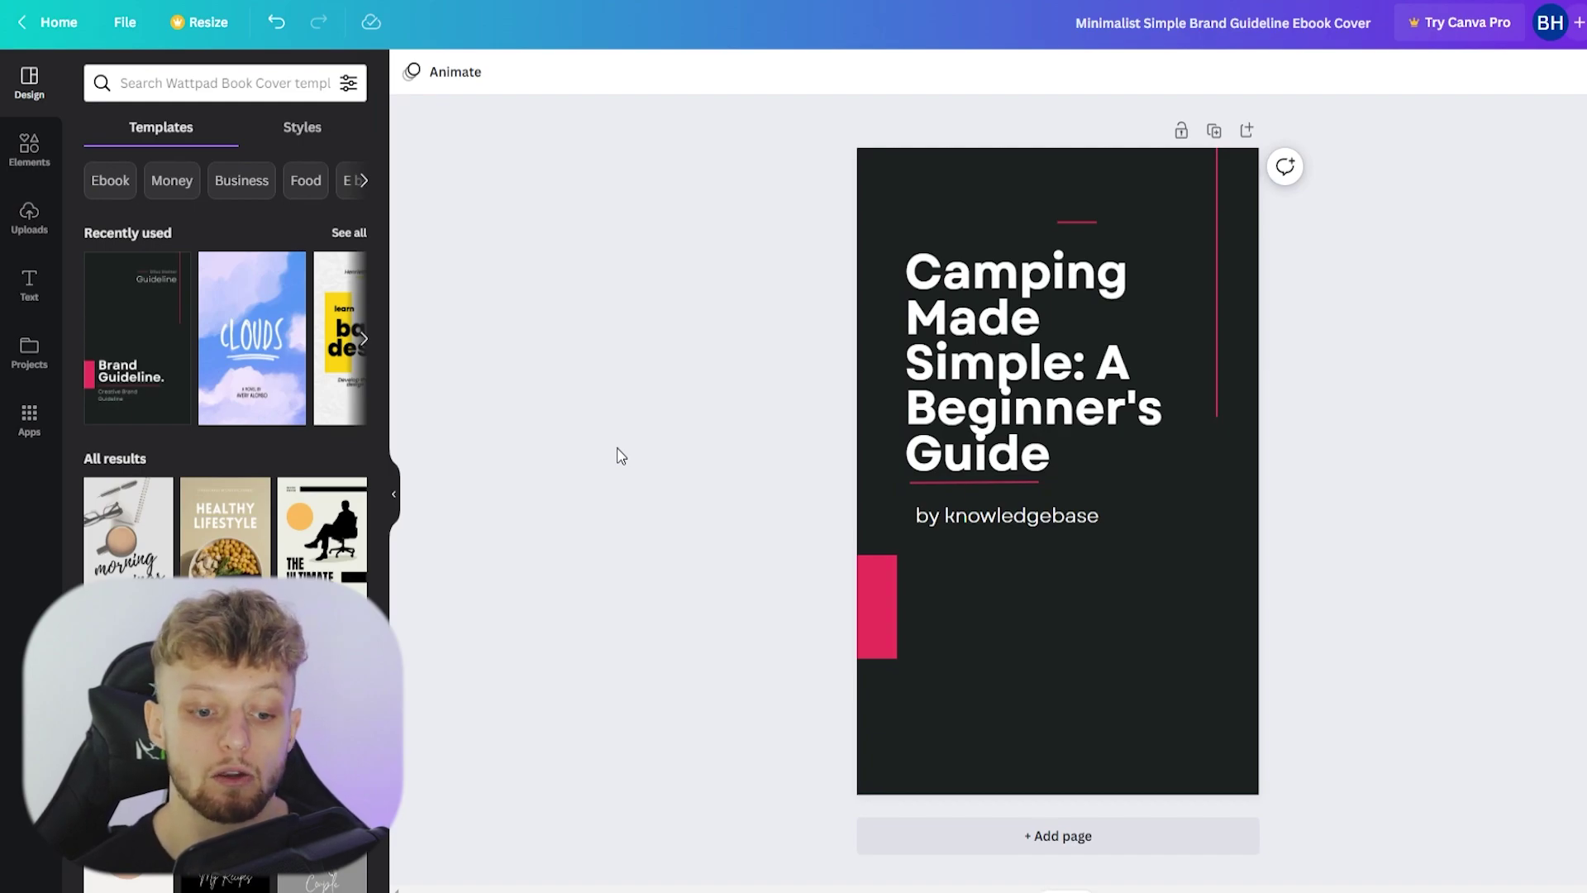
left_click(1040, 835)
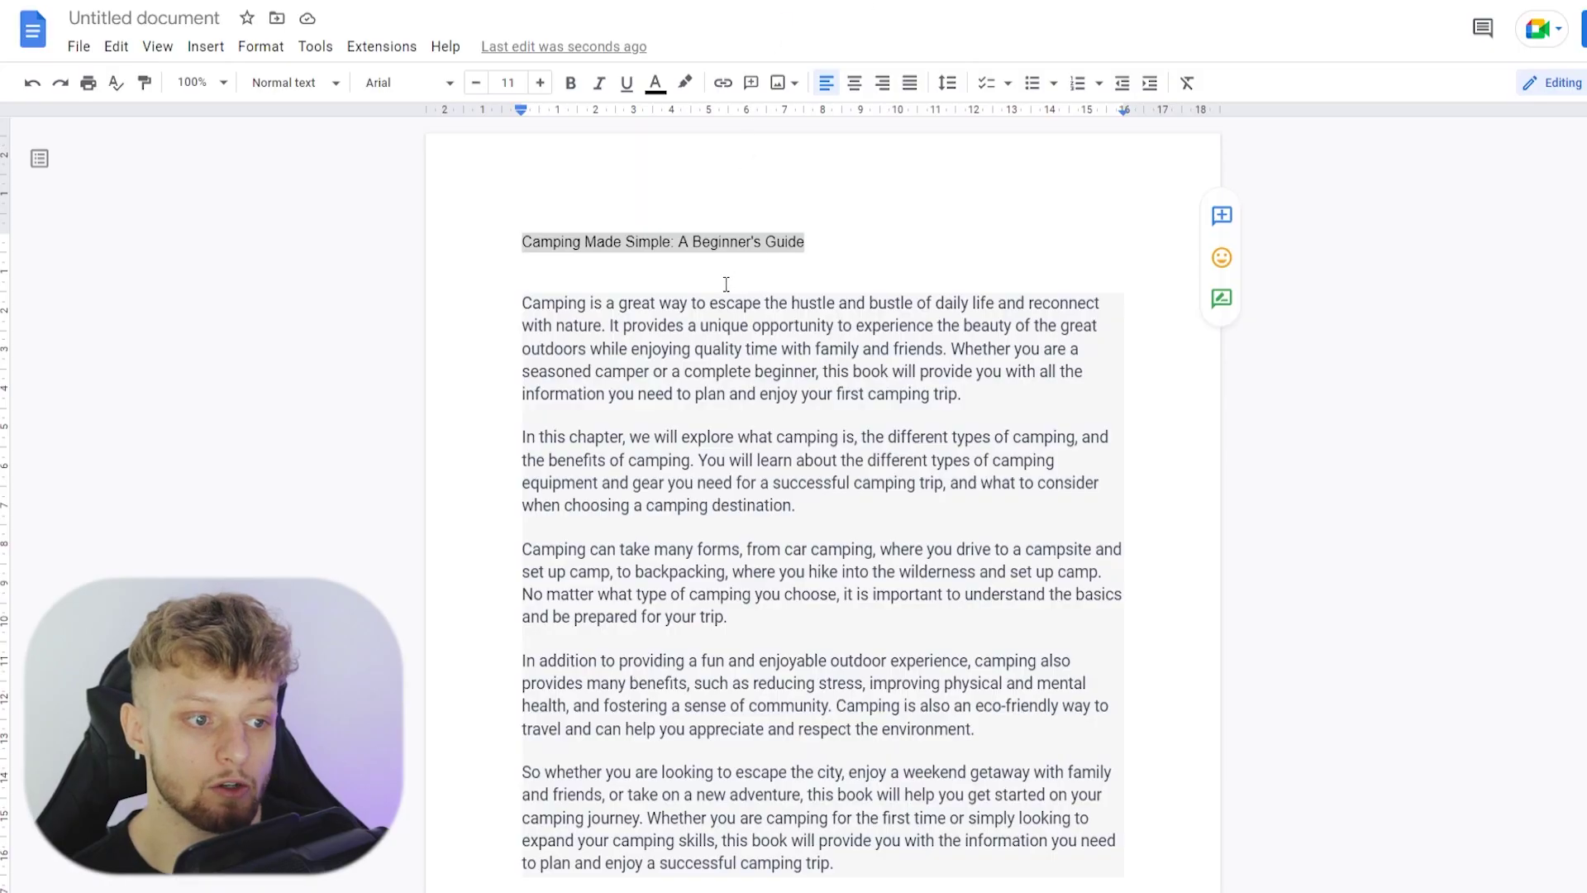
Copy the Chapter 1 text into a body text box at the top of Page 2.
left_click_drag(522, 303, 861, 578)
scroll(620, 324, "down", 3)
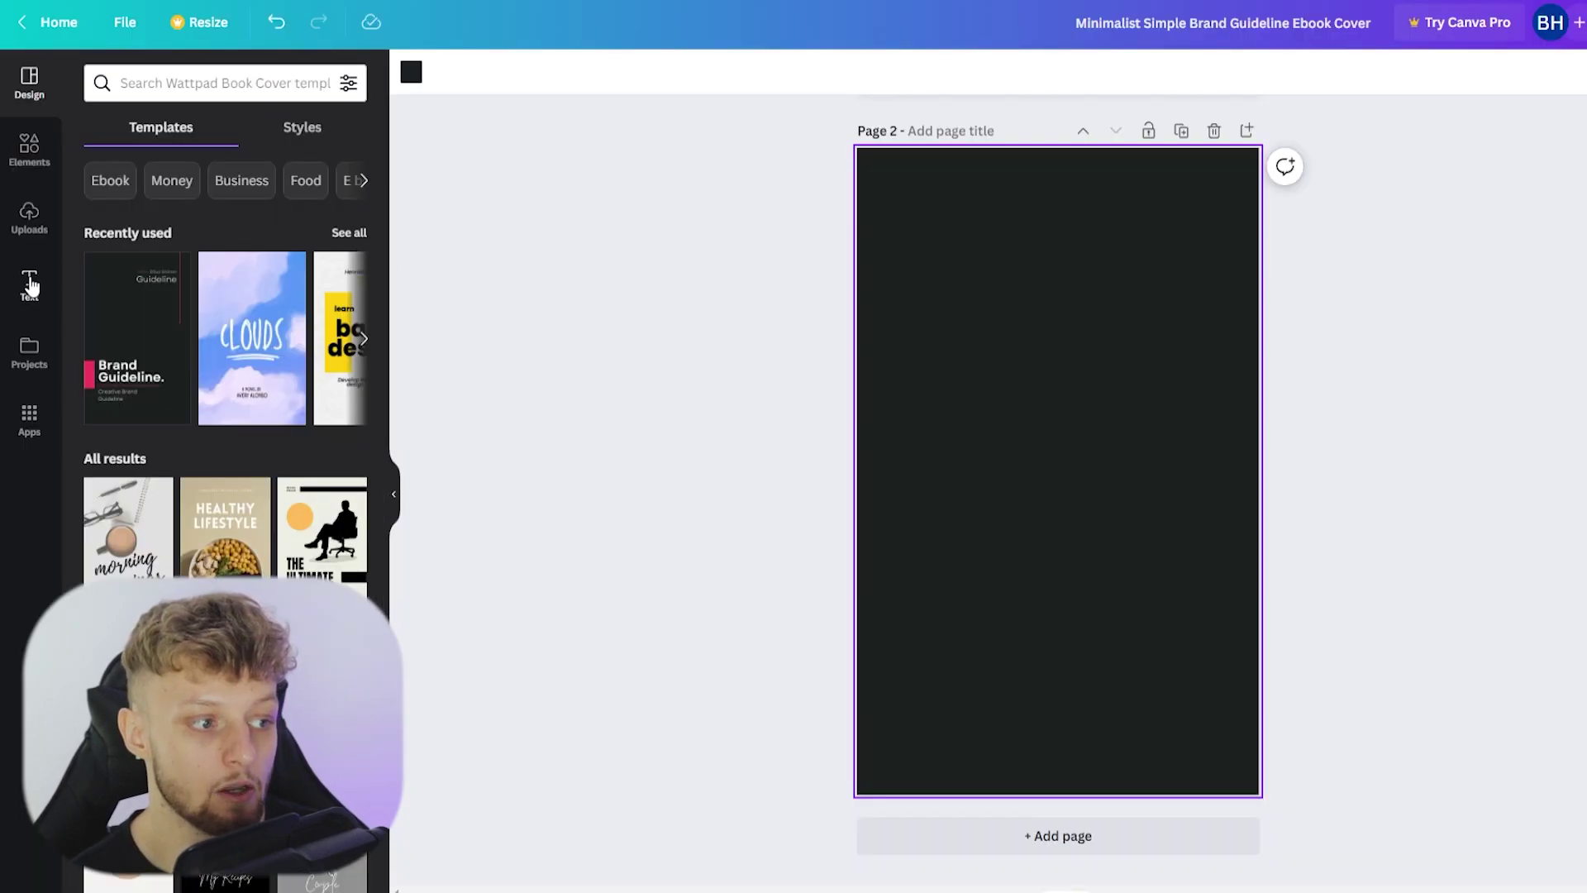
left_click(30, 288)
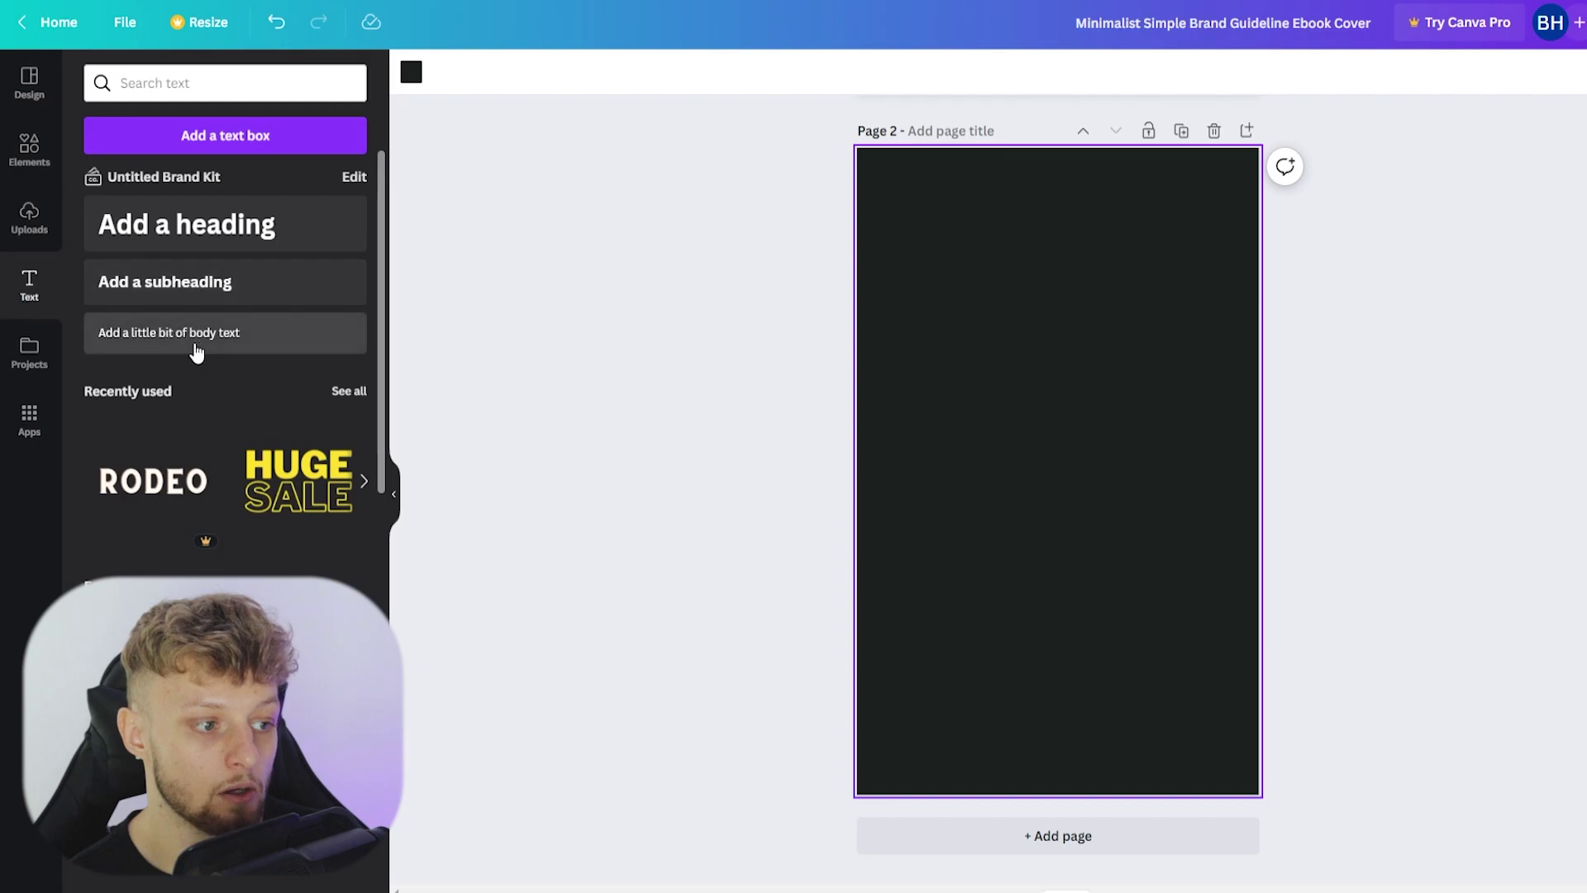
left_click(149, 344)
key("ctrl+v")
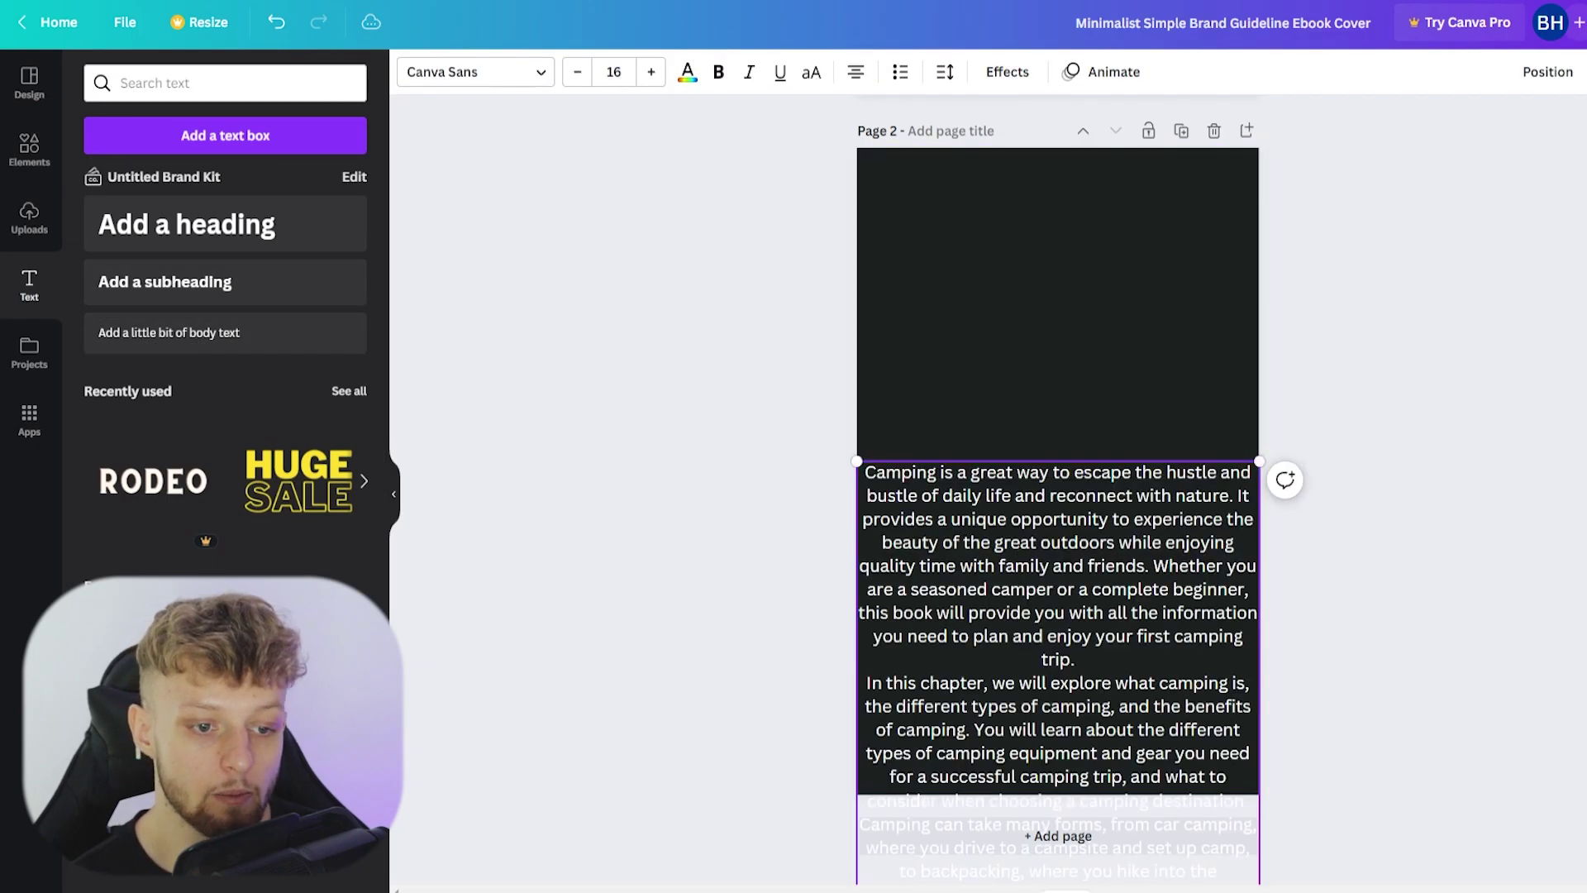
left_click_drag(1048, 460, 1053, 176)
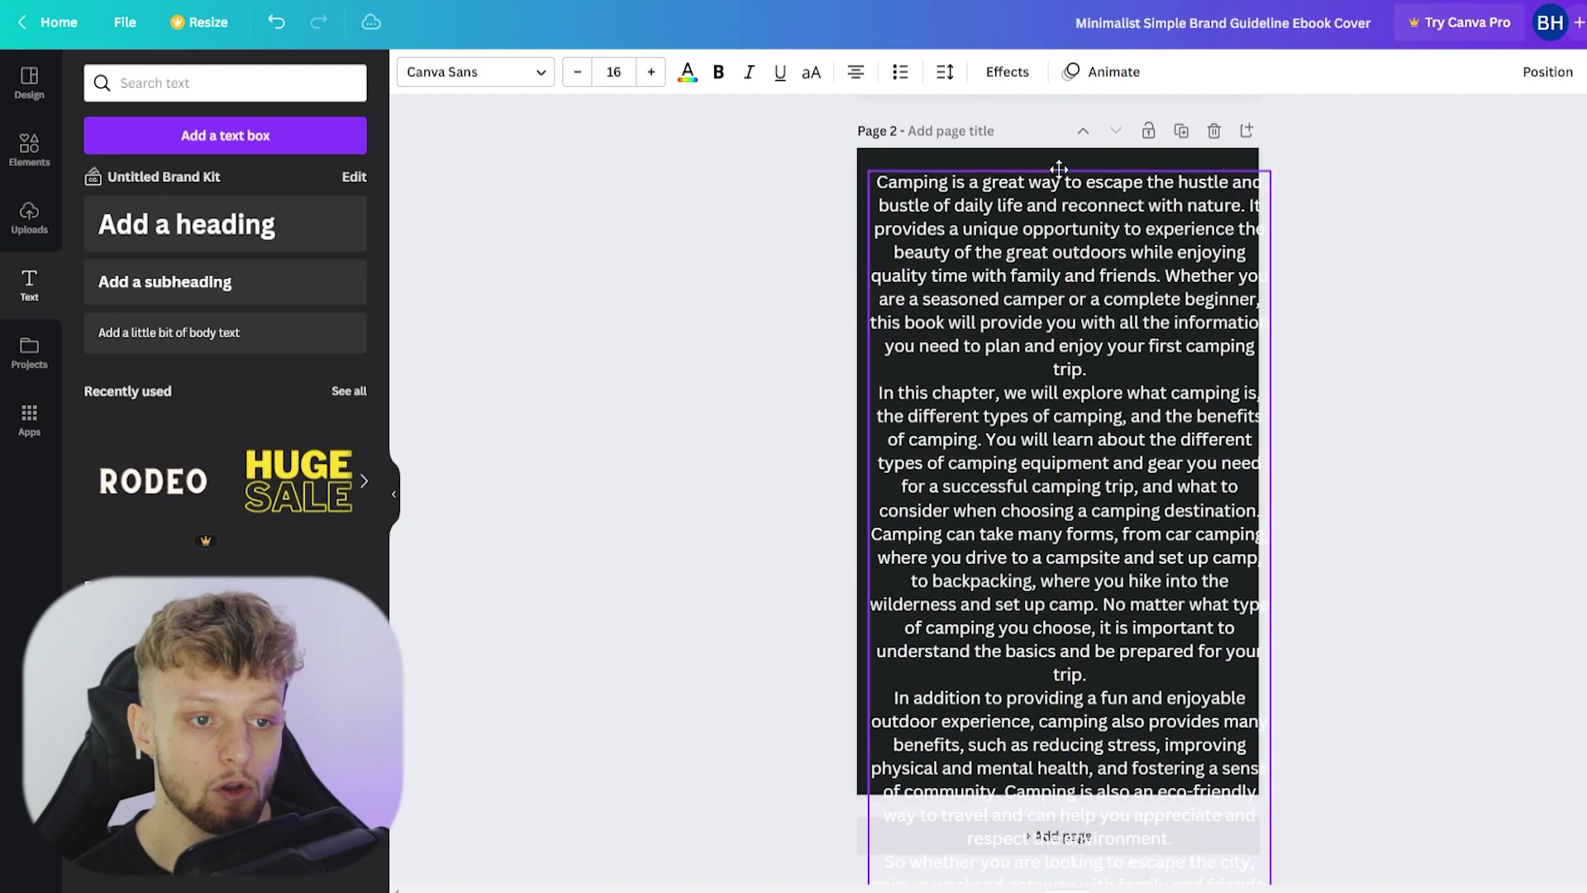
left_click_drag(1265, 177, 1249, 214)
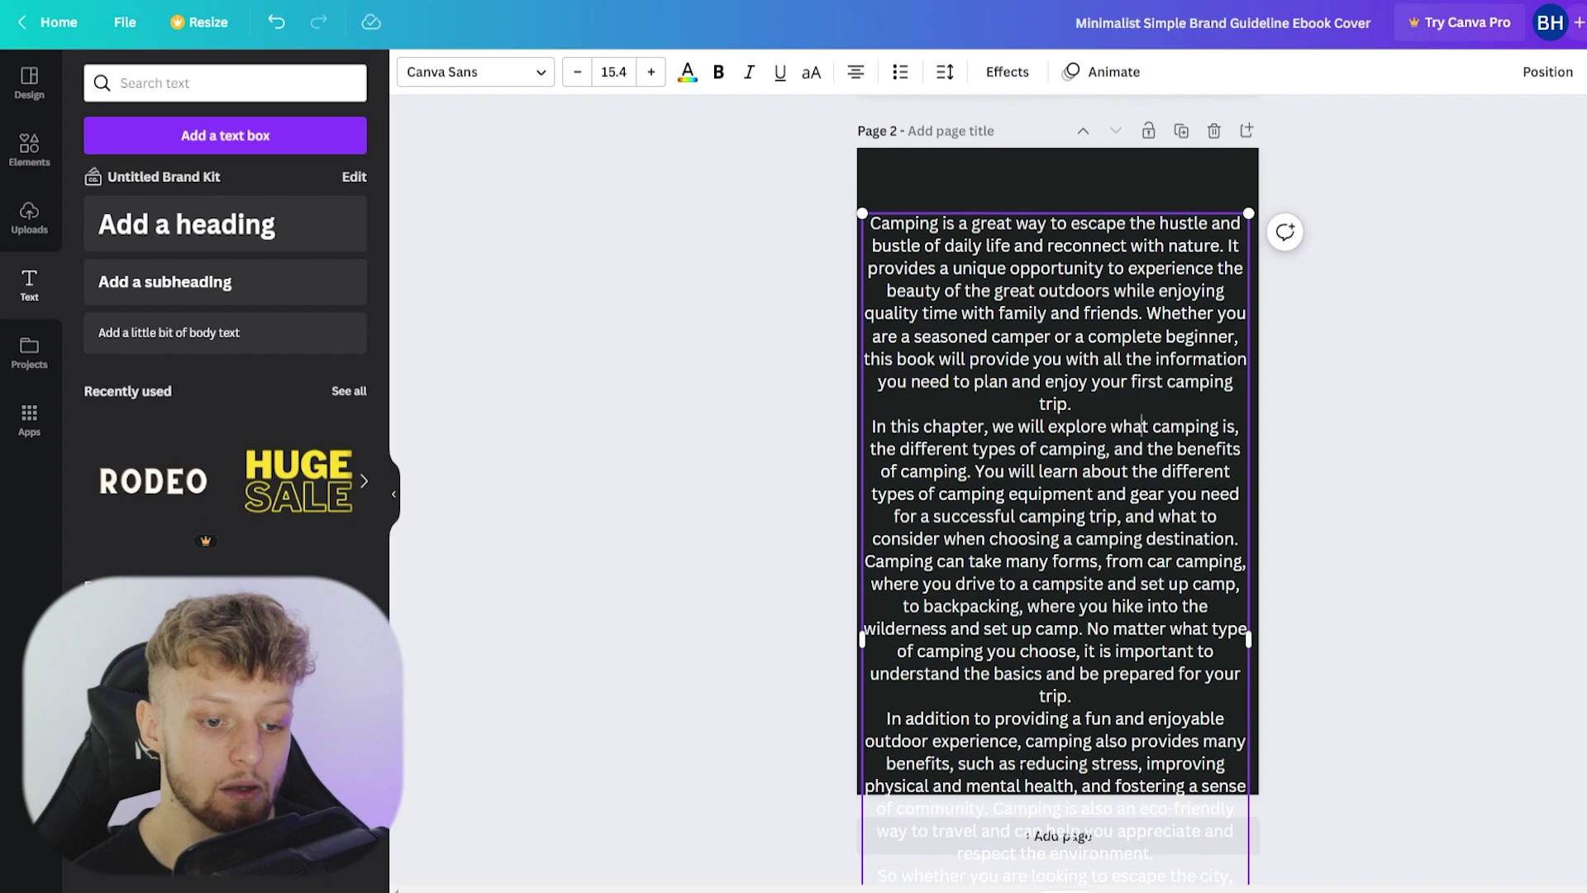
Delete the last three paragraphs, add a line break before 'Camping can take', and narrow the box.
scroll(1050, 759, "down", 2)
left_click_drag(885, 625, 1246, 773)
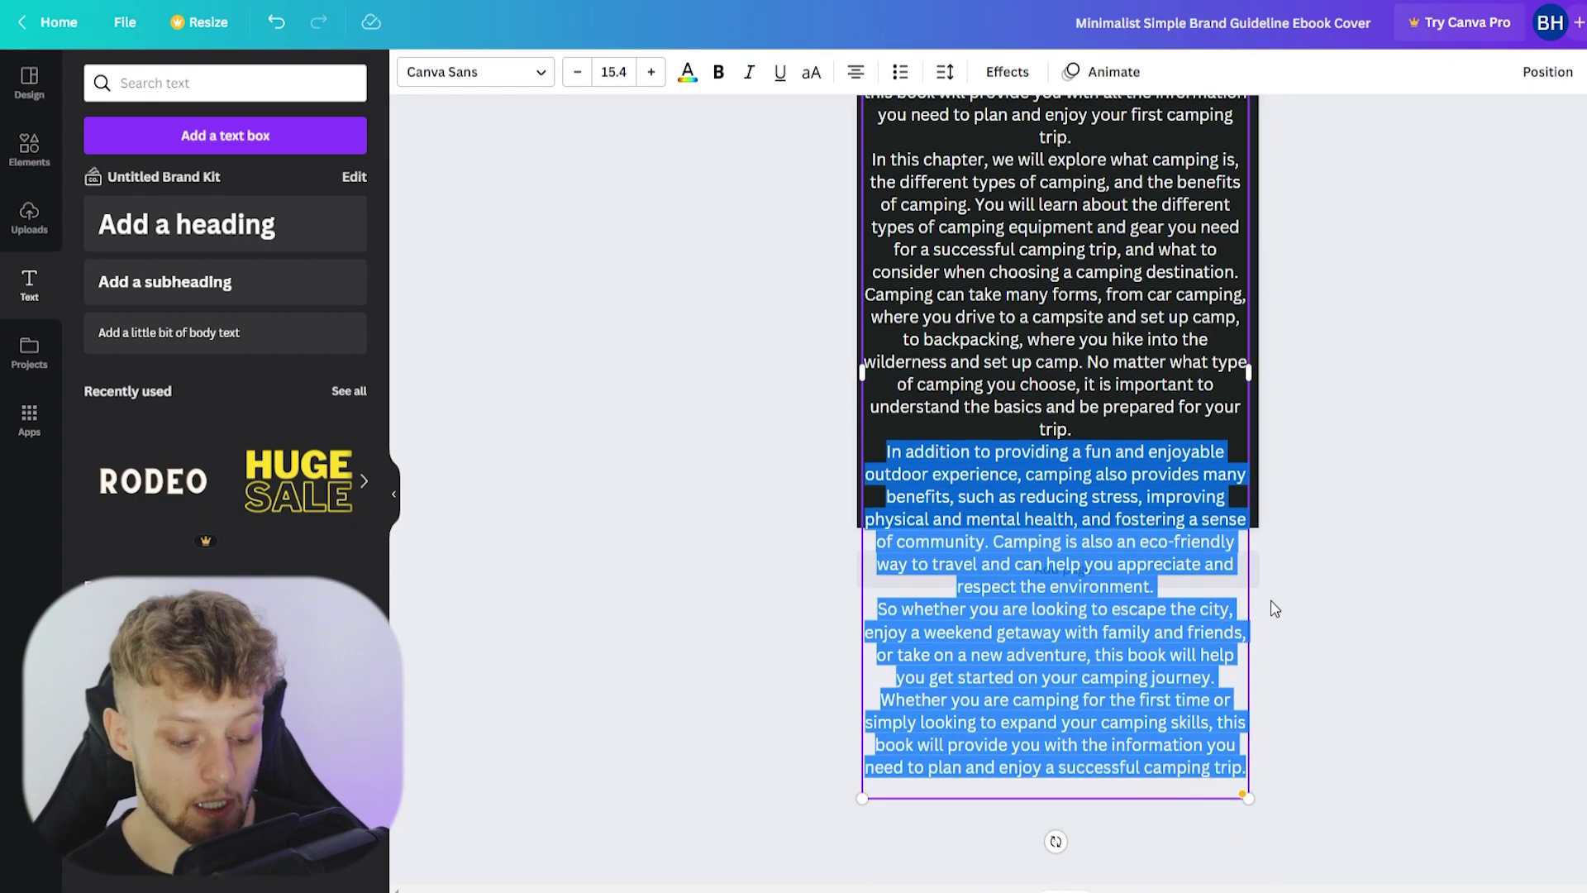
key("BackSpace")
left_click(1353, 553)
left_click(1050, 484)
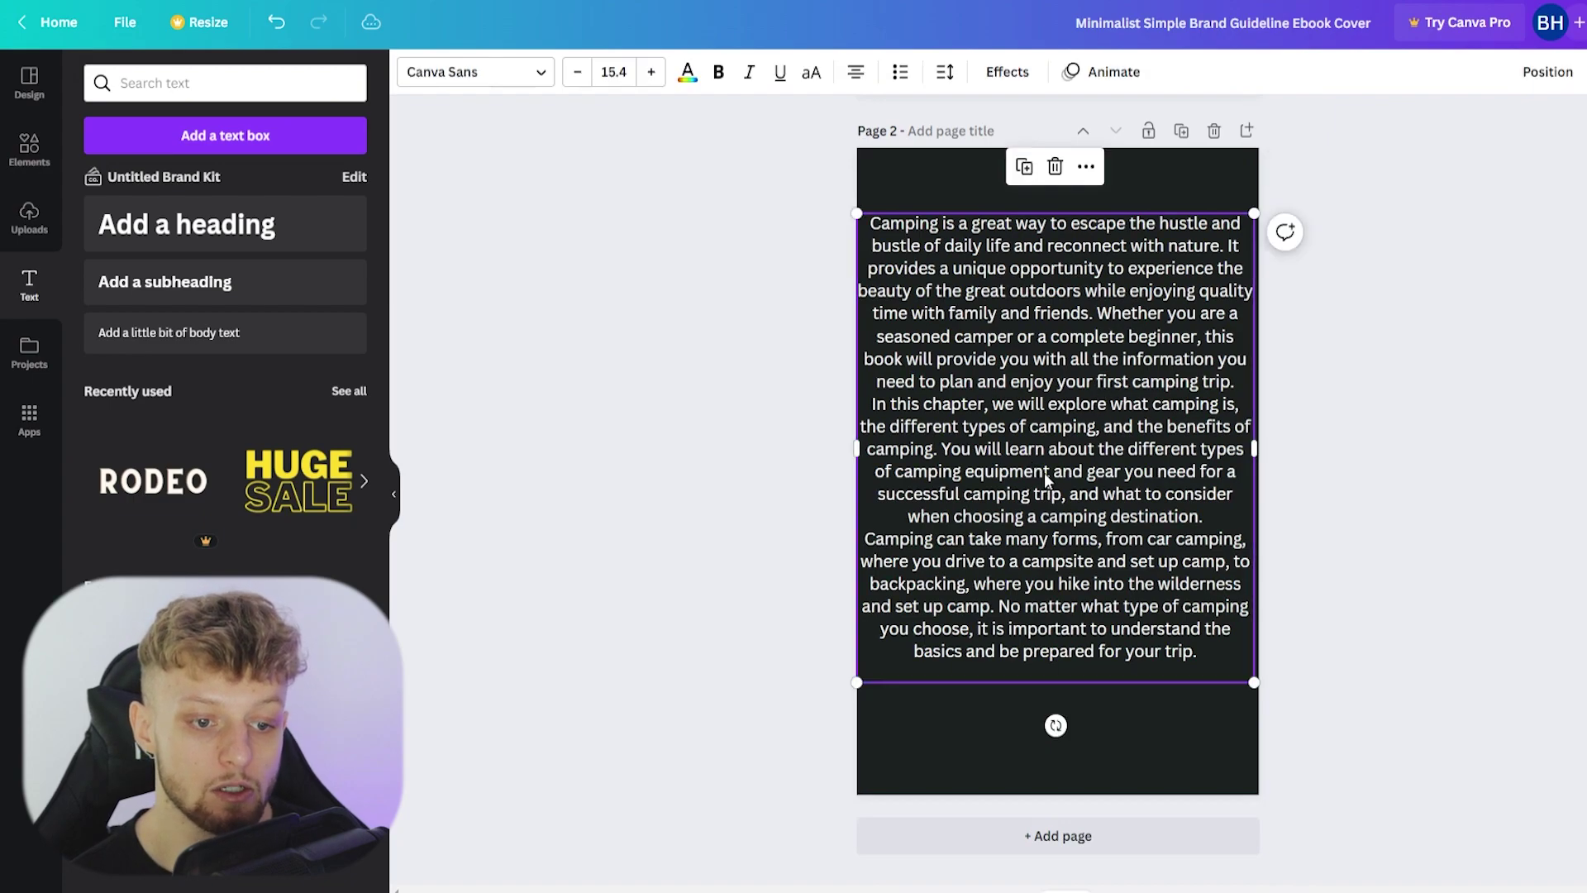
left_click(1202, 517)
key("Return")
key("Escape")
key("Escape")
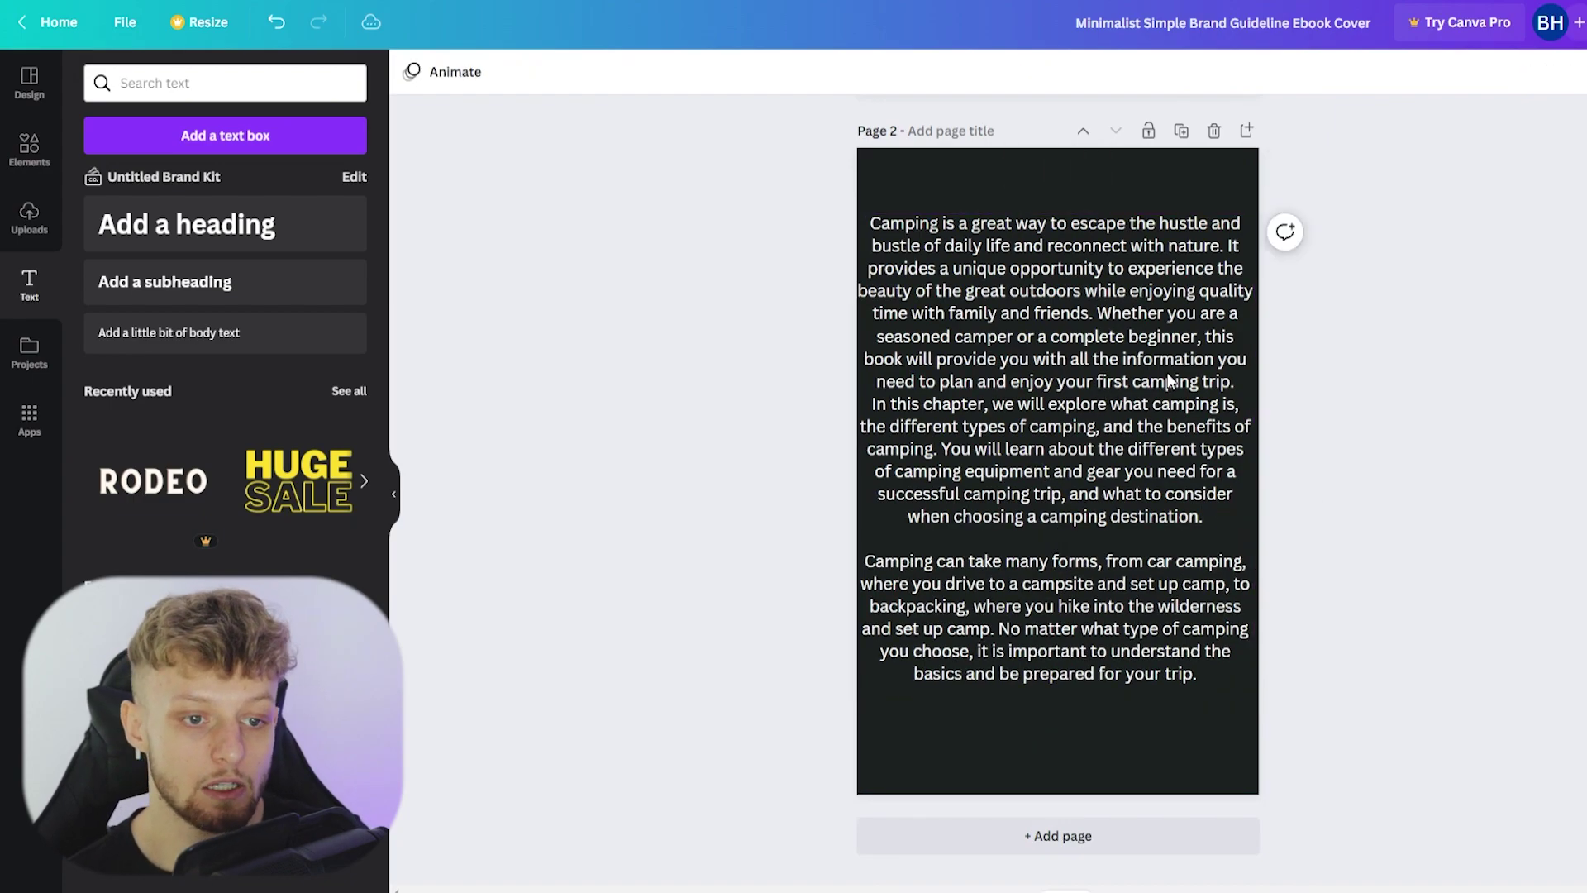
left_click(1069, 218)
left_click_drag(1254, 214, 1235, 237)
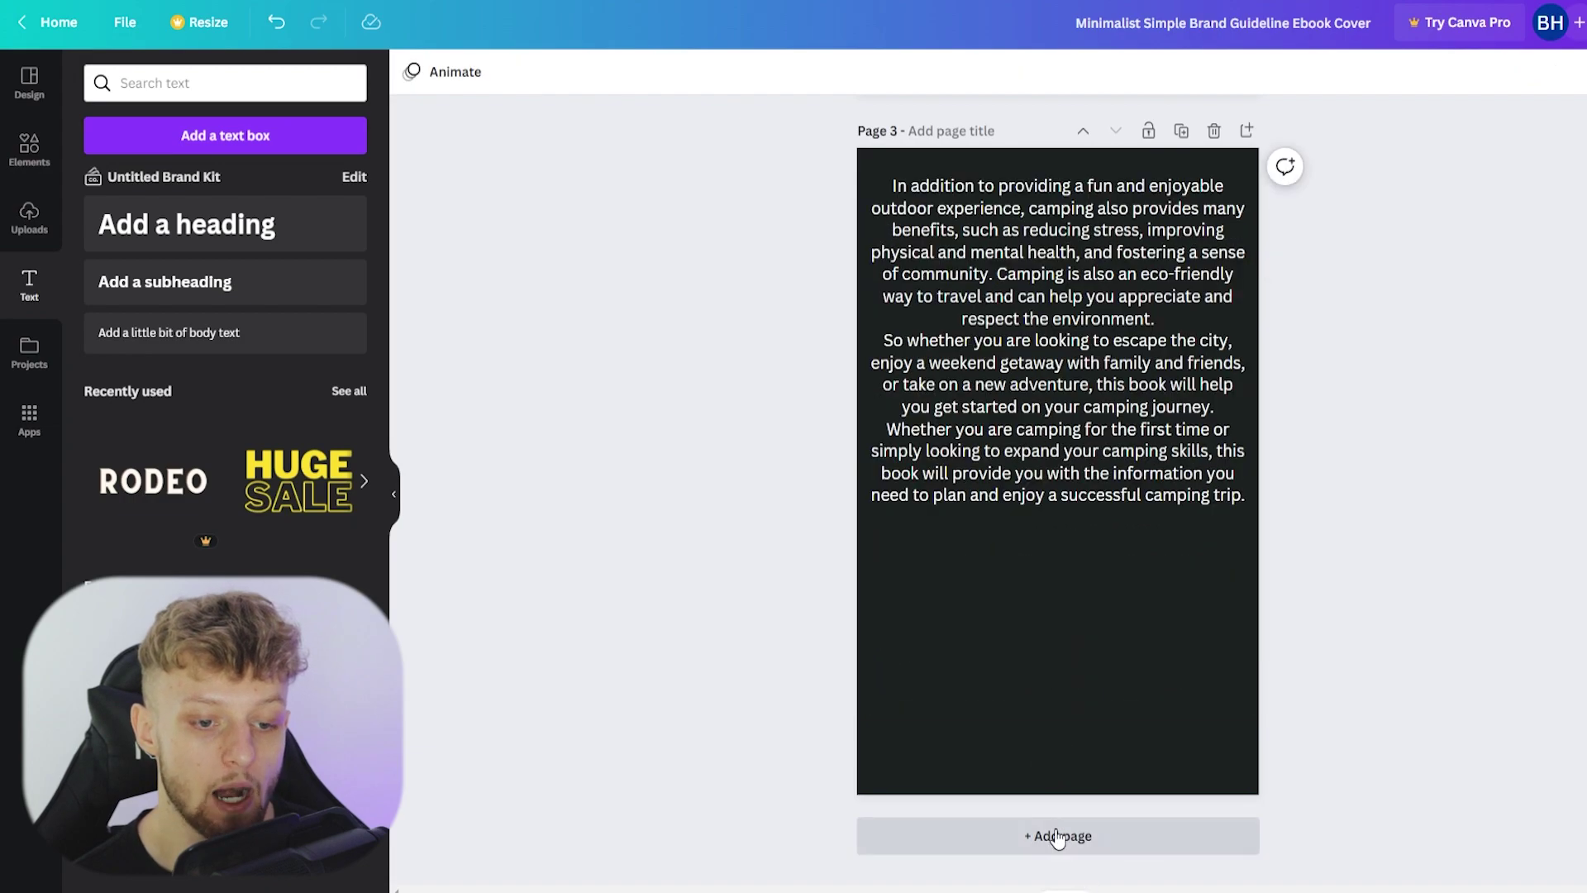
Add another blank page to the ebook.
left_click(1059, 836)
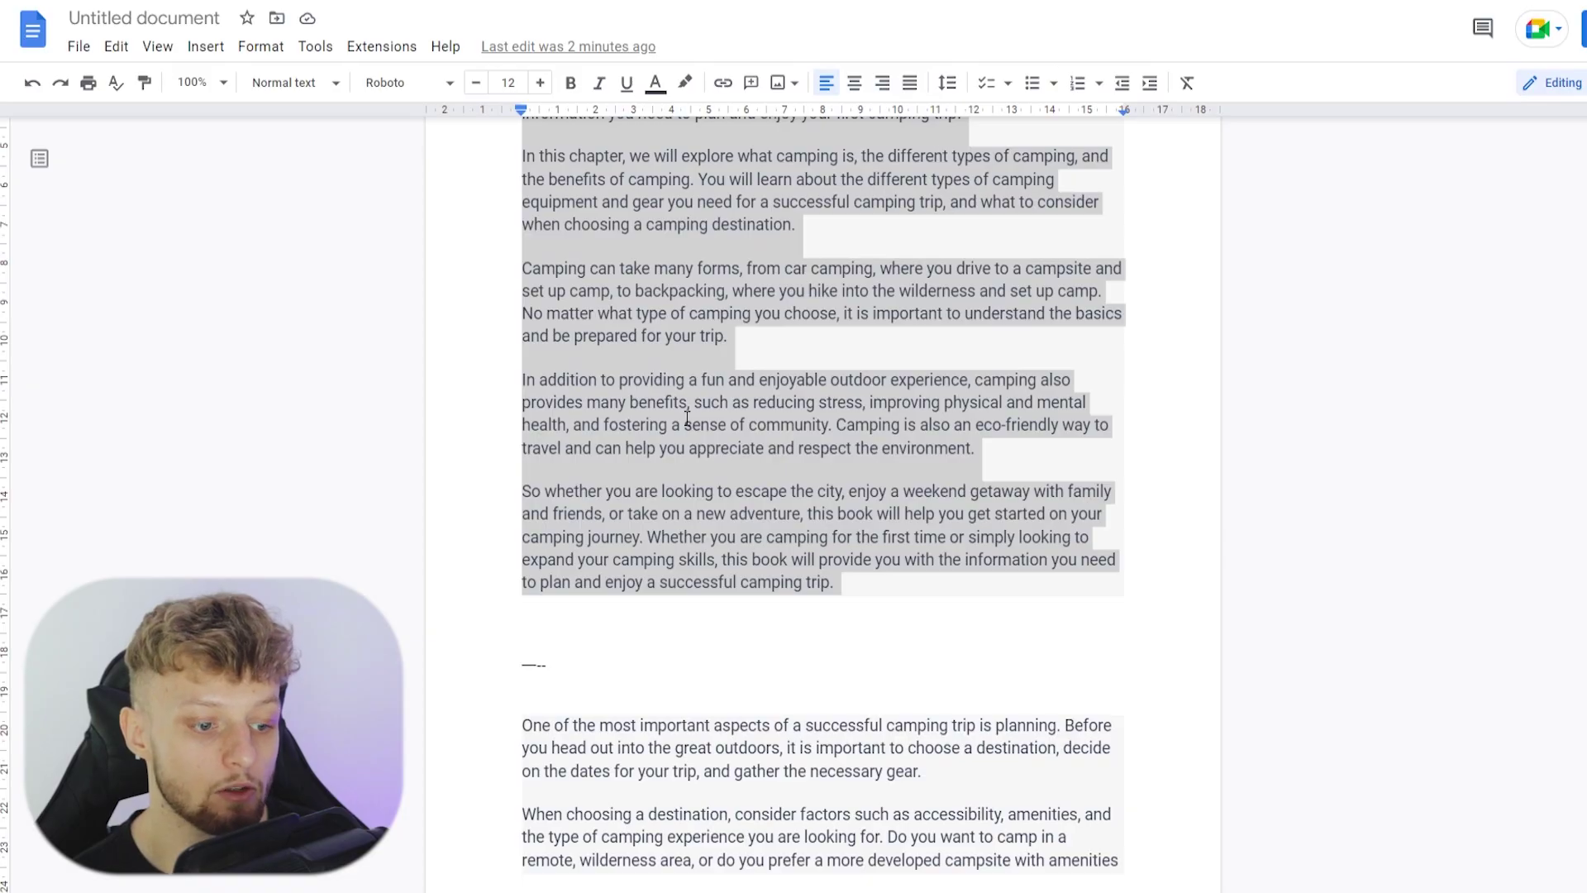
scroll(683, 418, "down", 5)
scroll(662, 519, "down", 1)
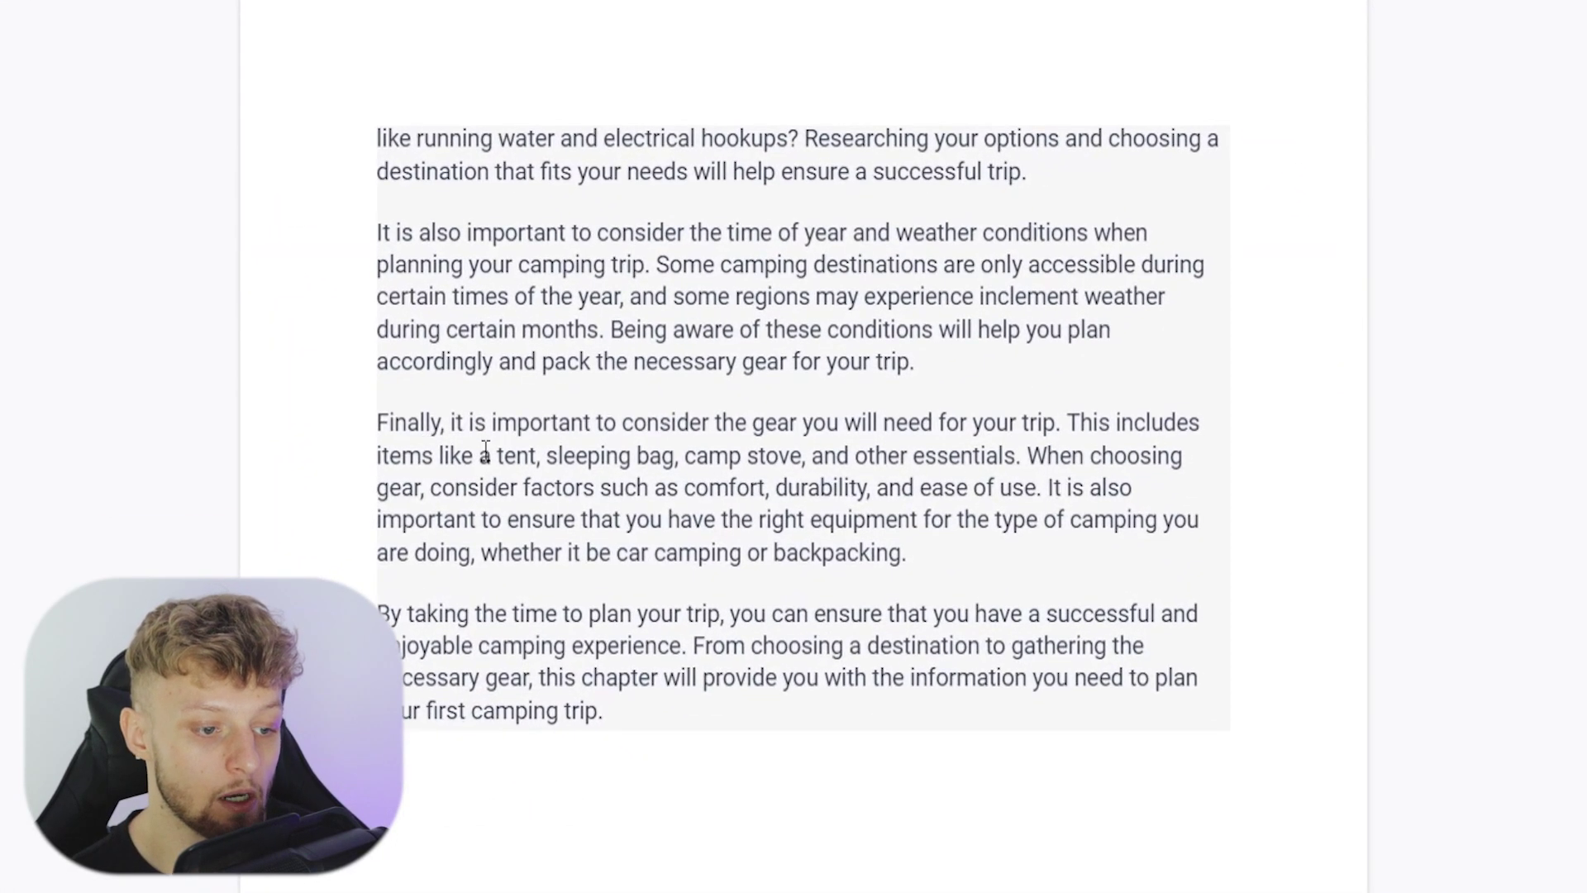
Check the gear items tent, sleeping bag and camp stove, then select the whole Chapter 2 text.
left_click_drag(493, 453, 1009, 454)
left_click(1027, 455)
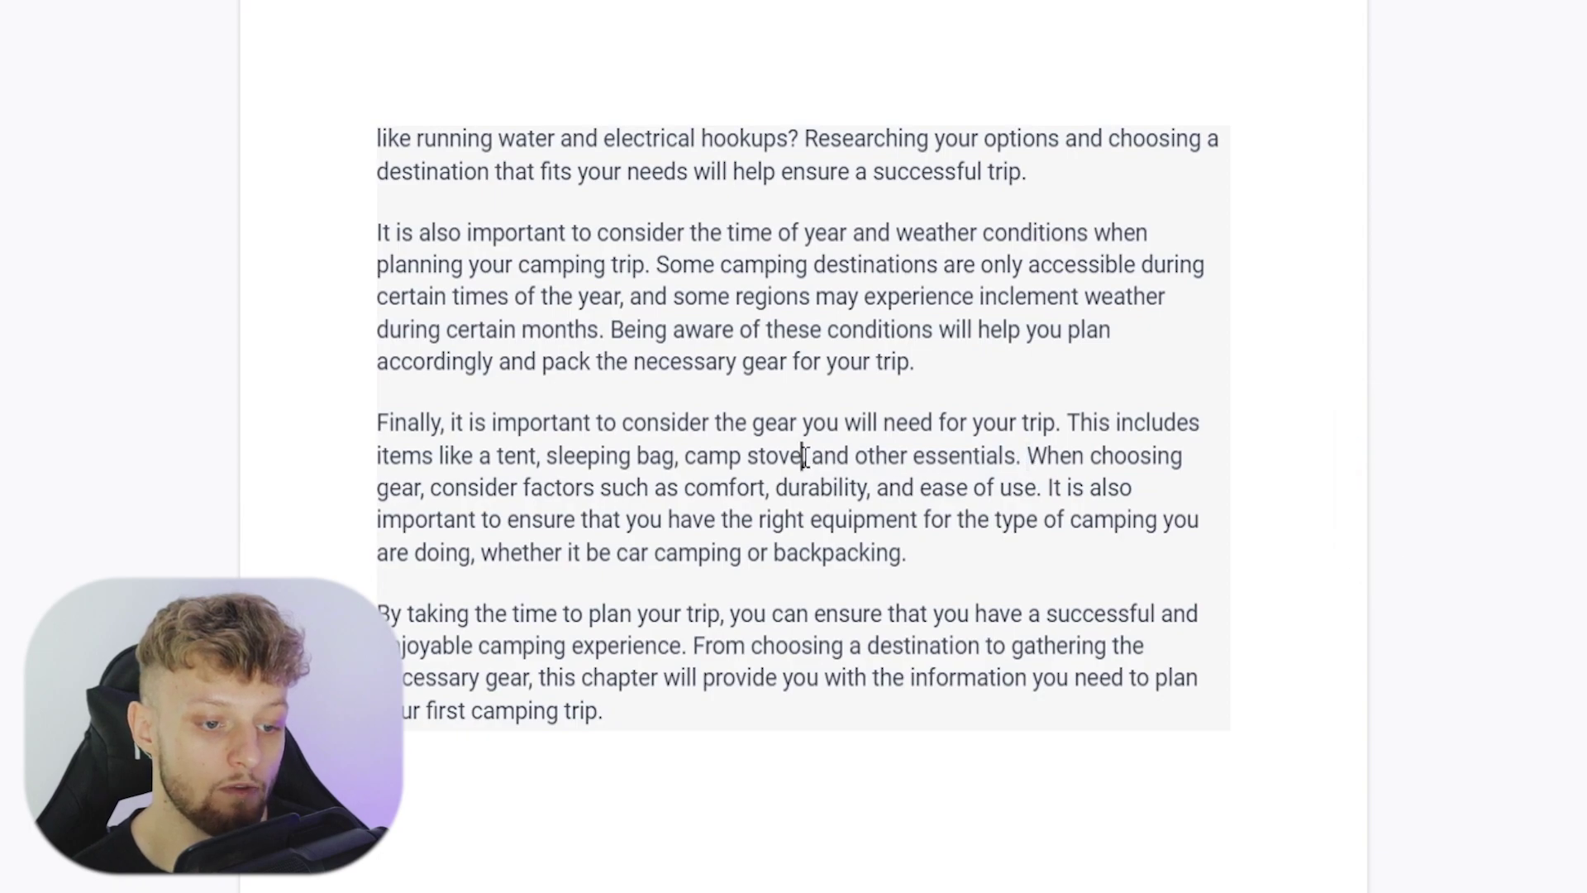
left_click_drag(802, 455, 499, 455)
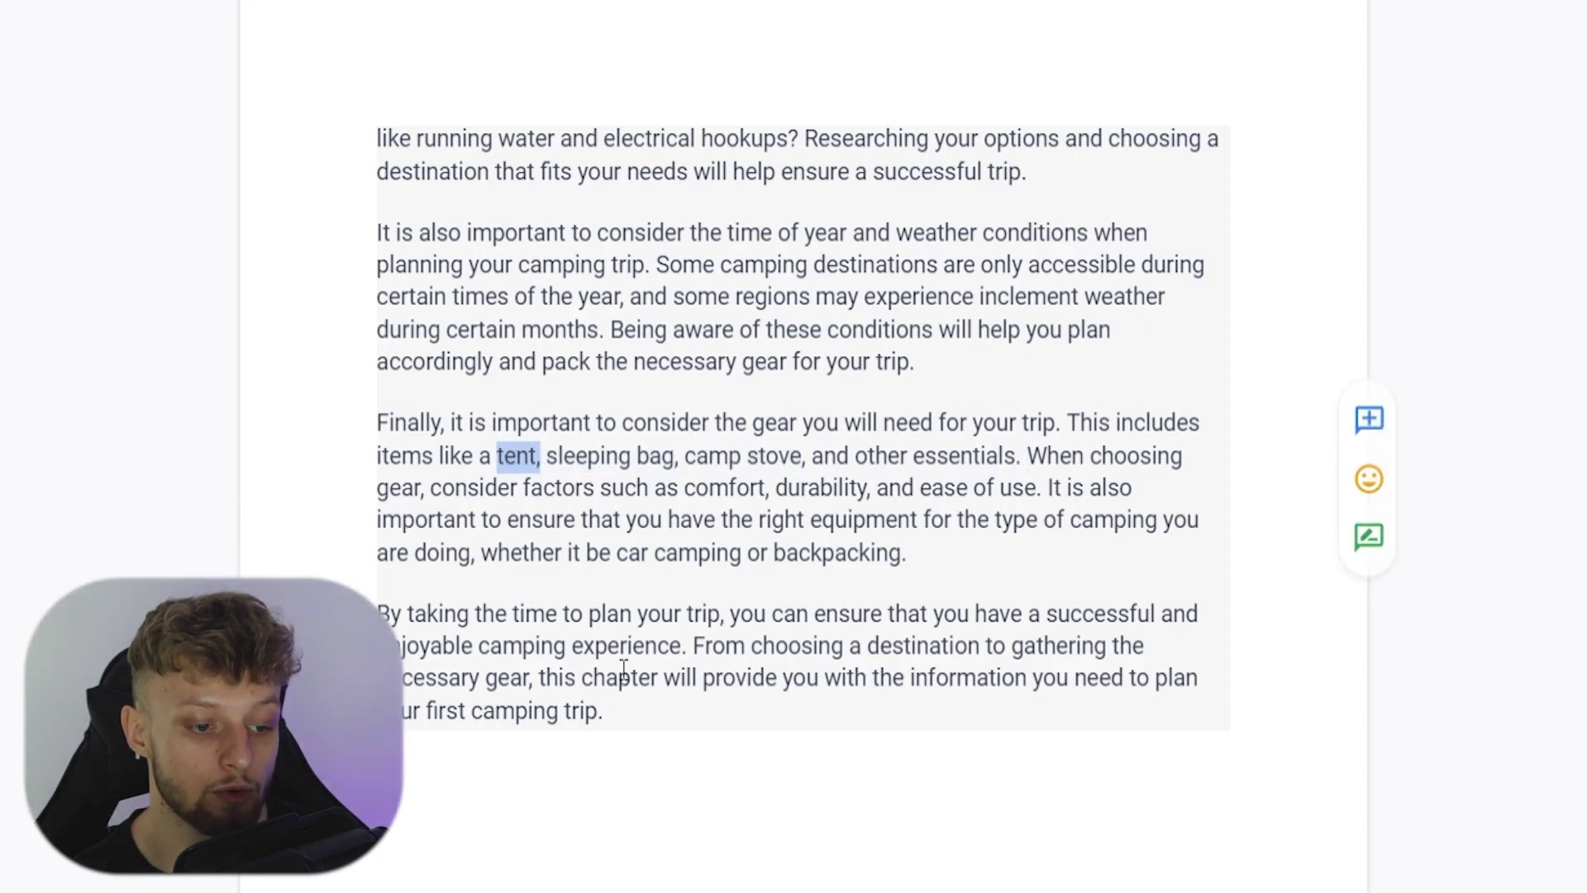
left_click_drag(608, 711, 375, 202)
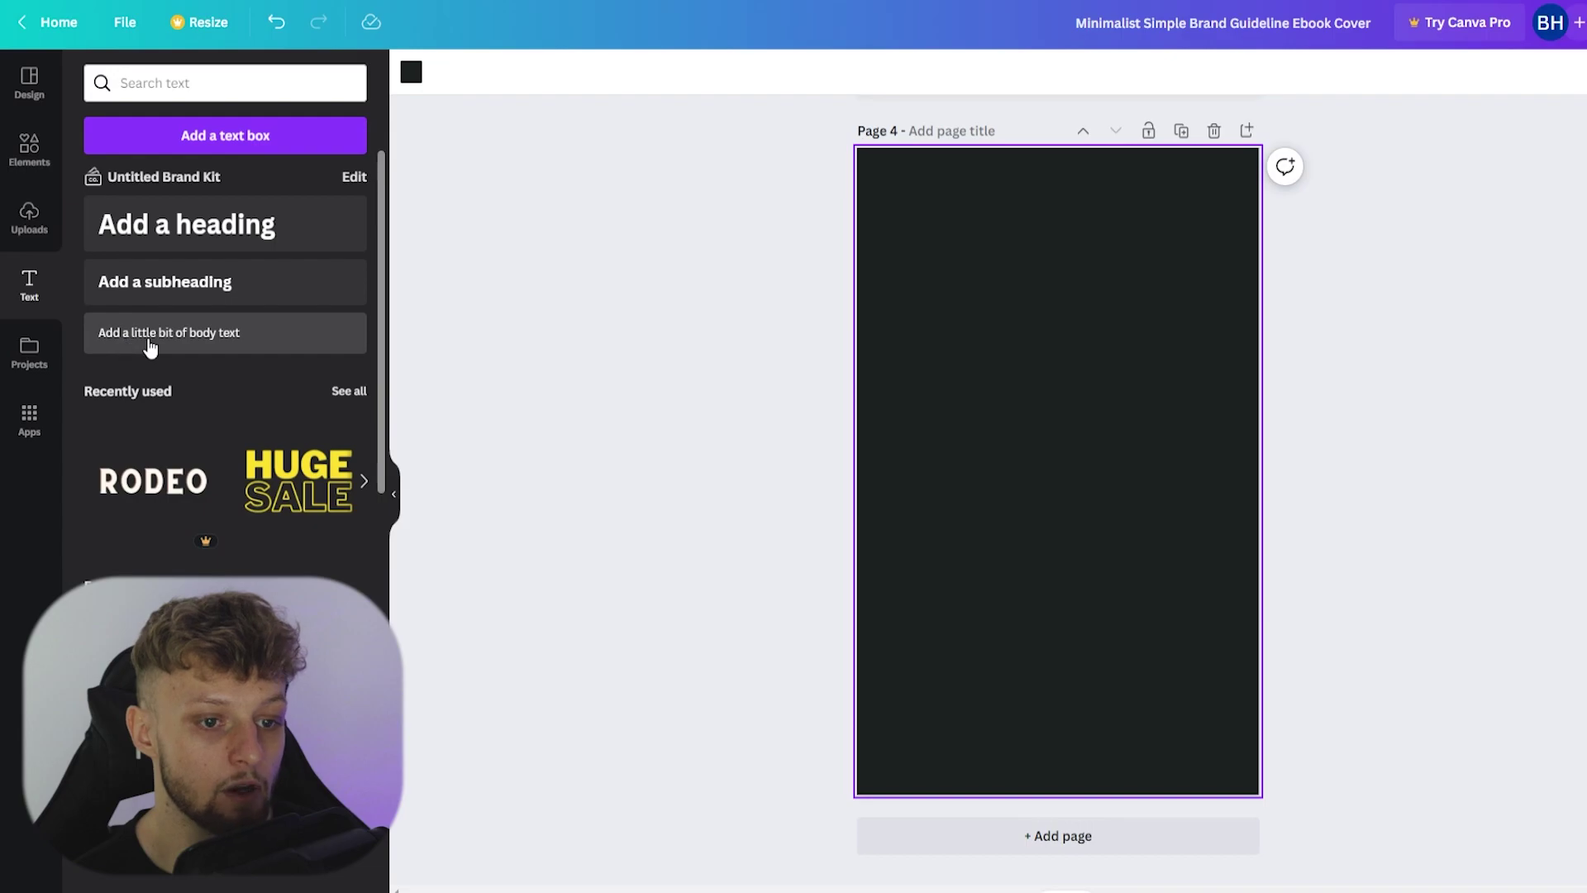
Paste the Chapter 2 text into a body text box on Page 4, resize it, and remove the opening paragraphs.
left_click(153, 339)
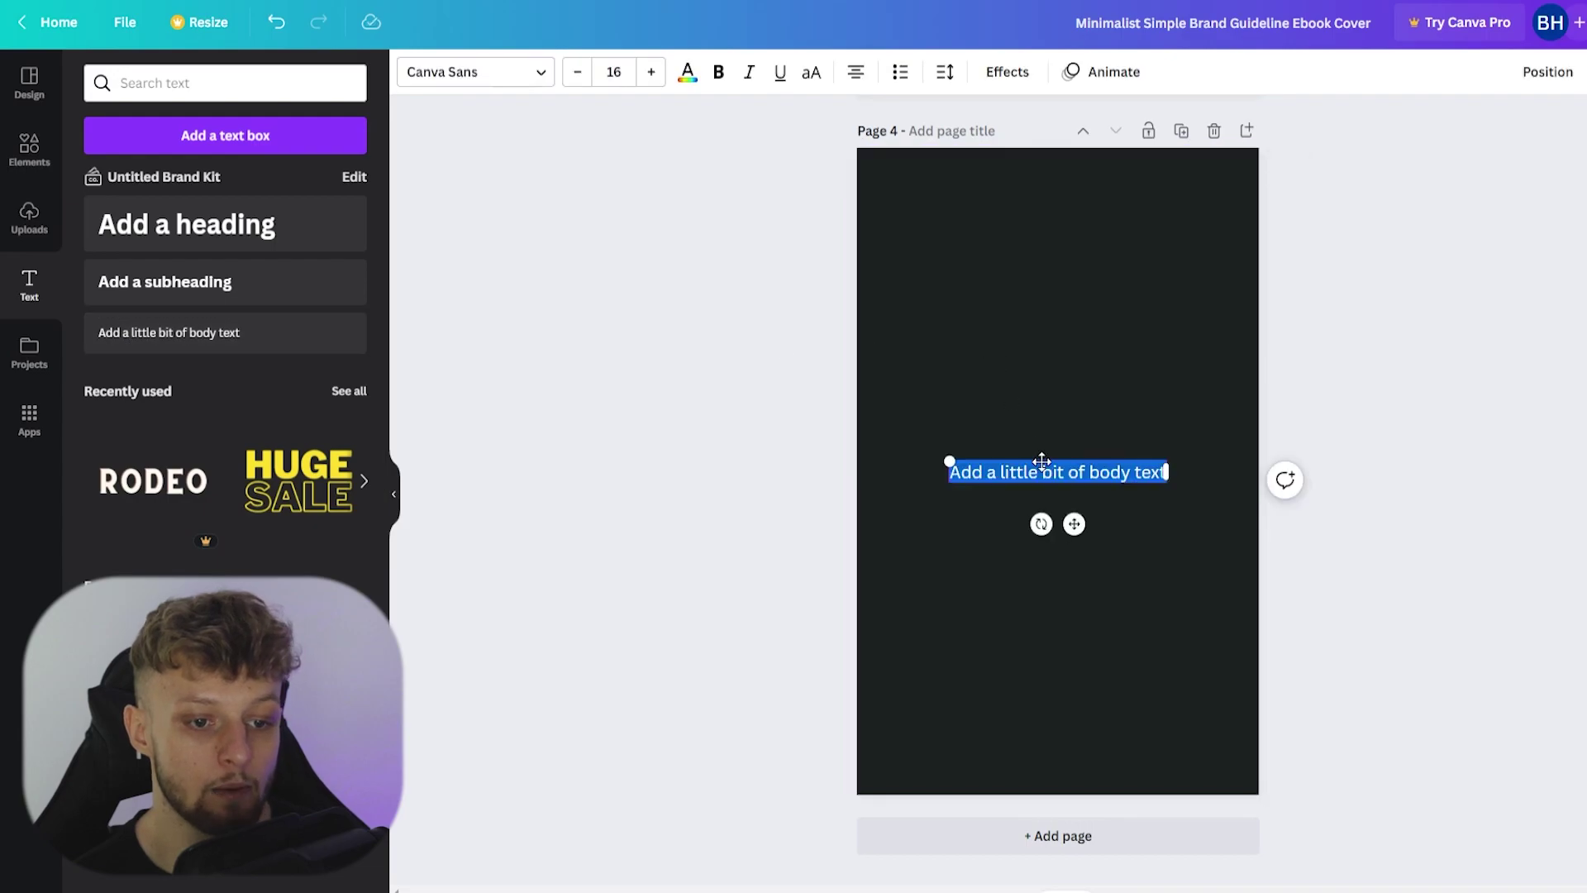
key("ctrl+v")
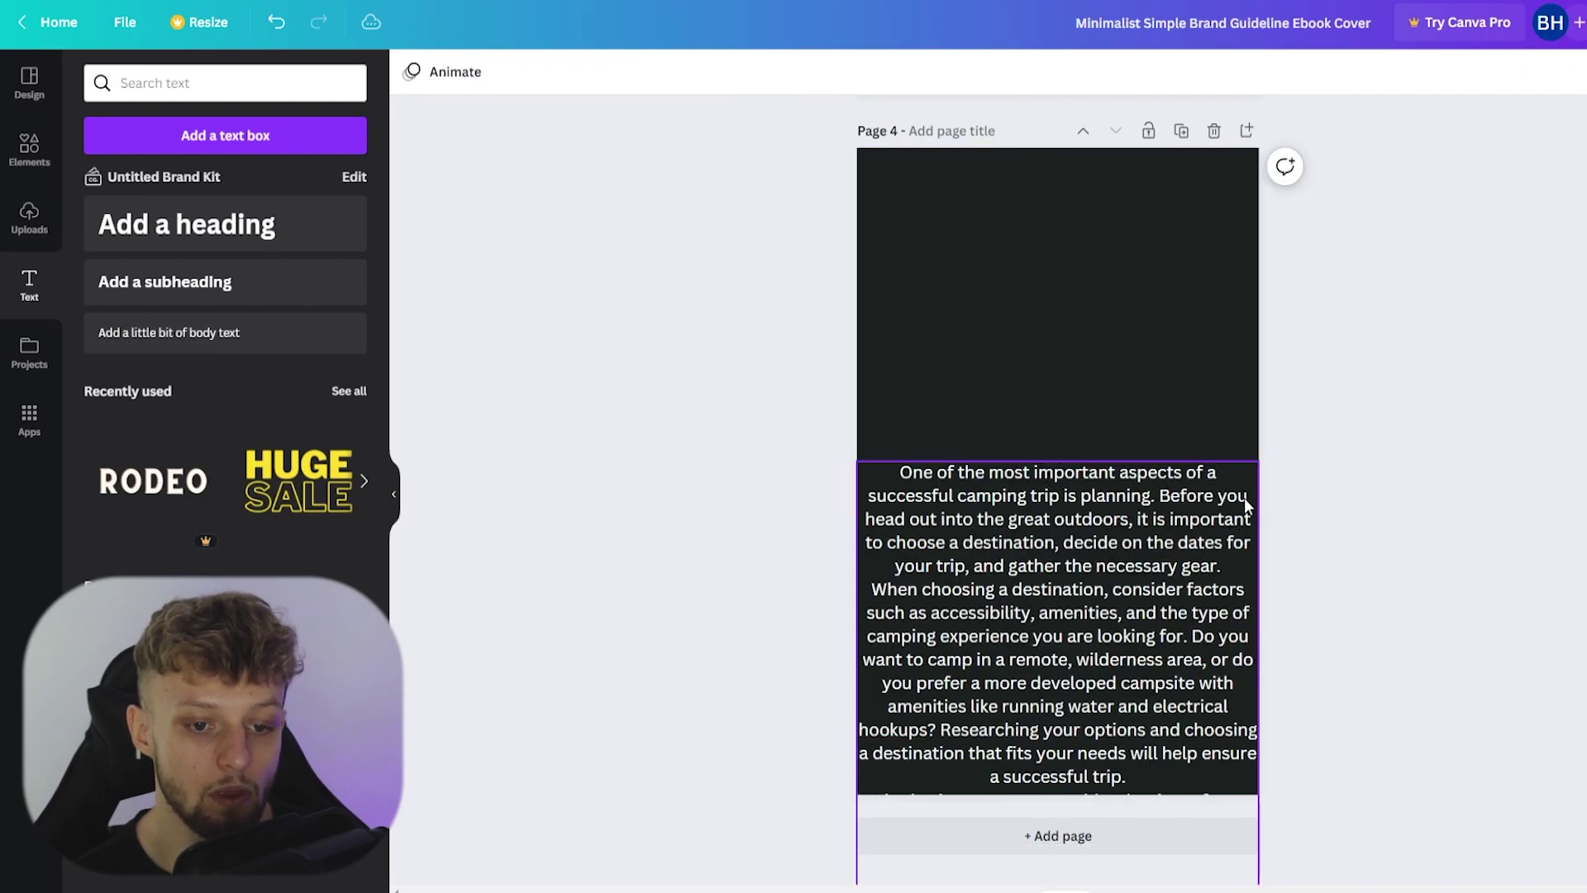
left_click_drag(1259, 460, 1252, 537)
key("BackSpace")
left_click(1350, 507)
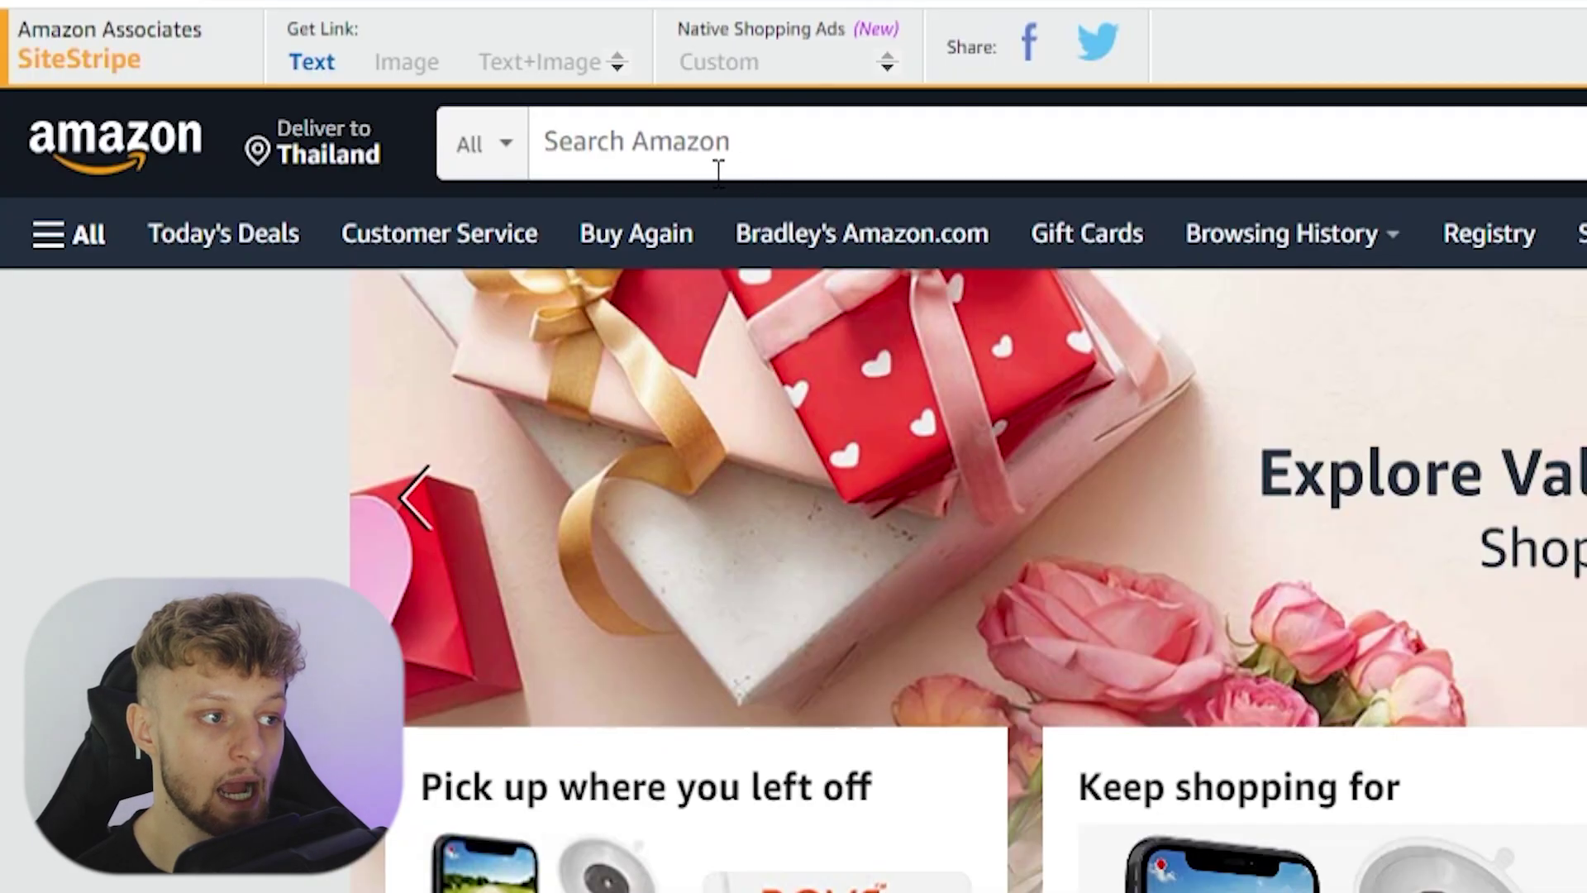
Search Amazon for 'tent' and scroll through the tent results.
left_click(718, 169)
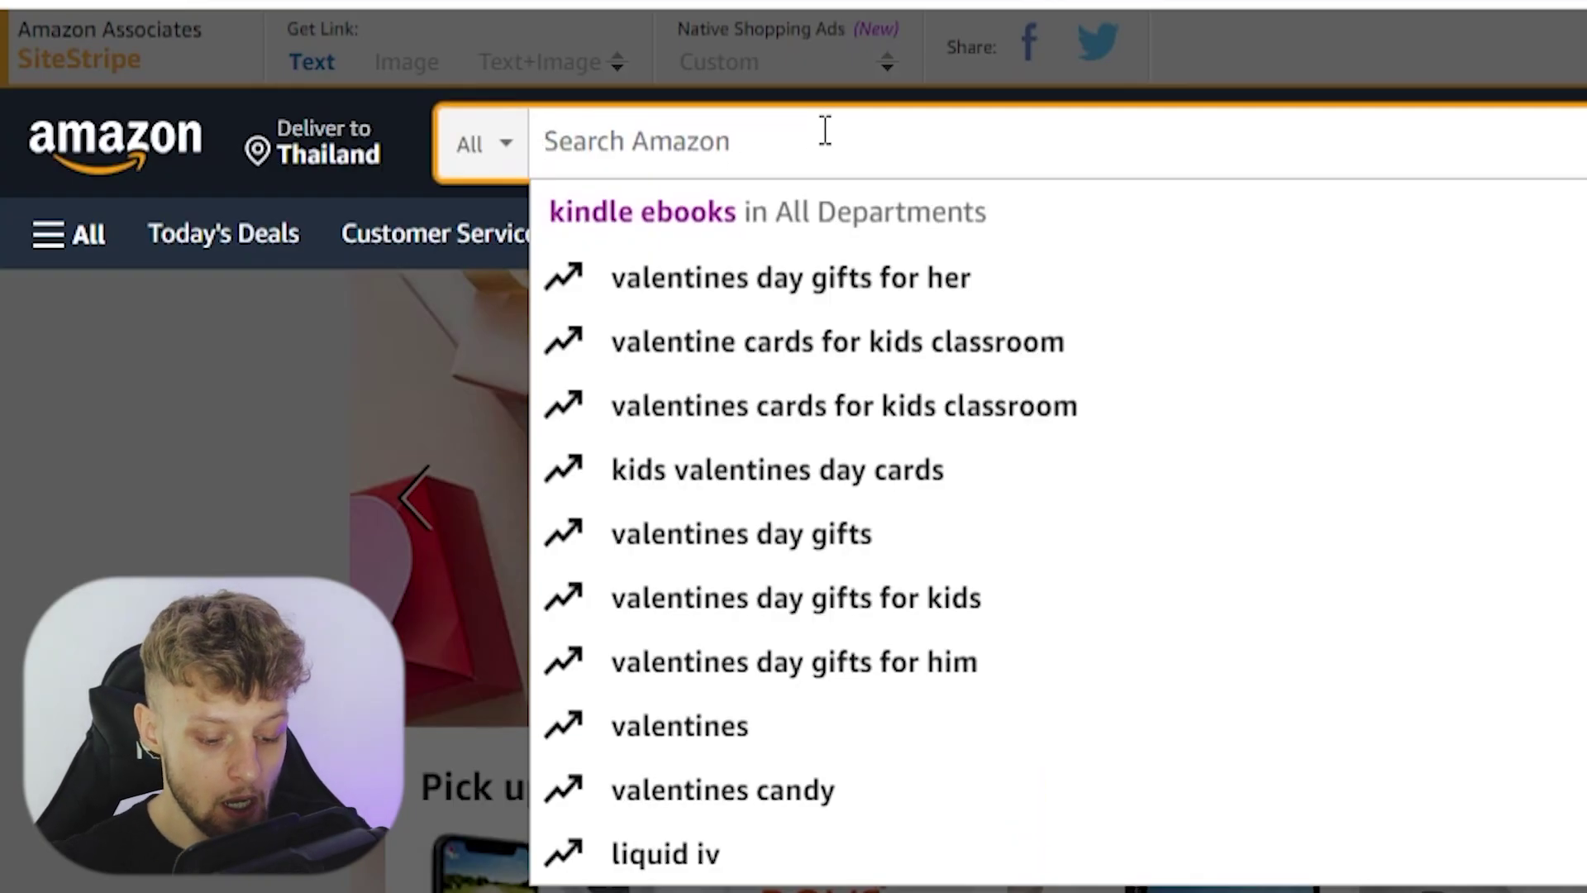
type("tent")
key("Return")
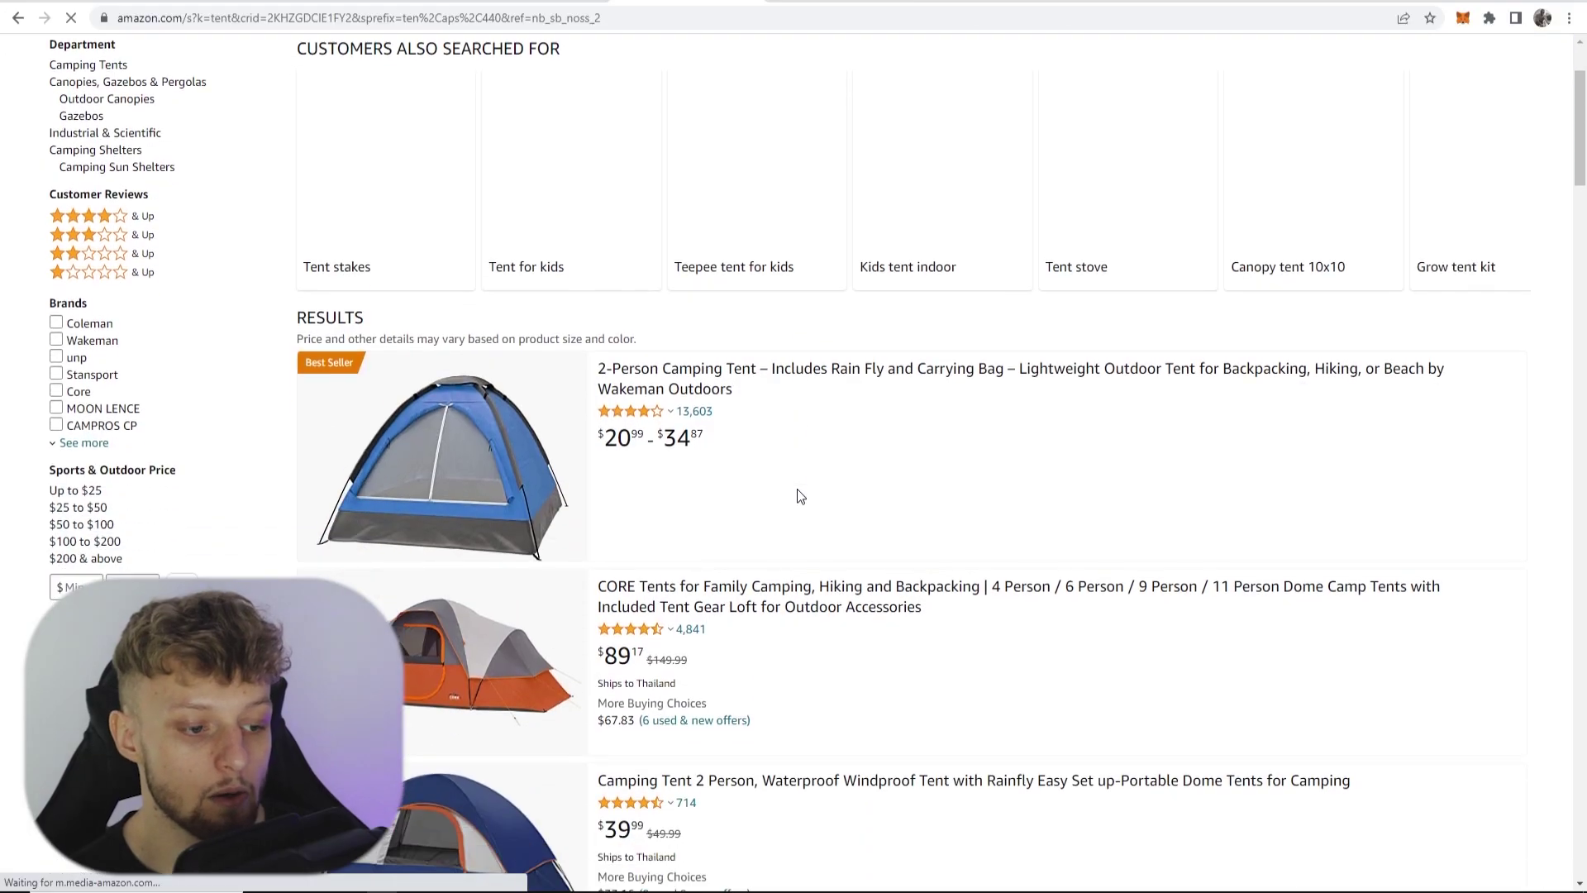
scroll(800, 496, "down", 15)
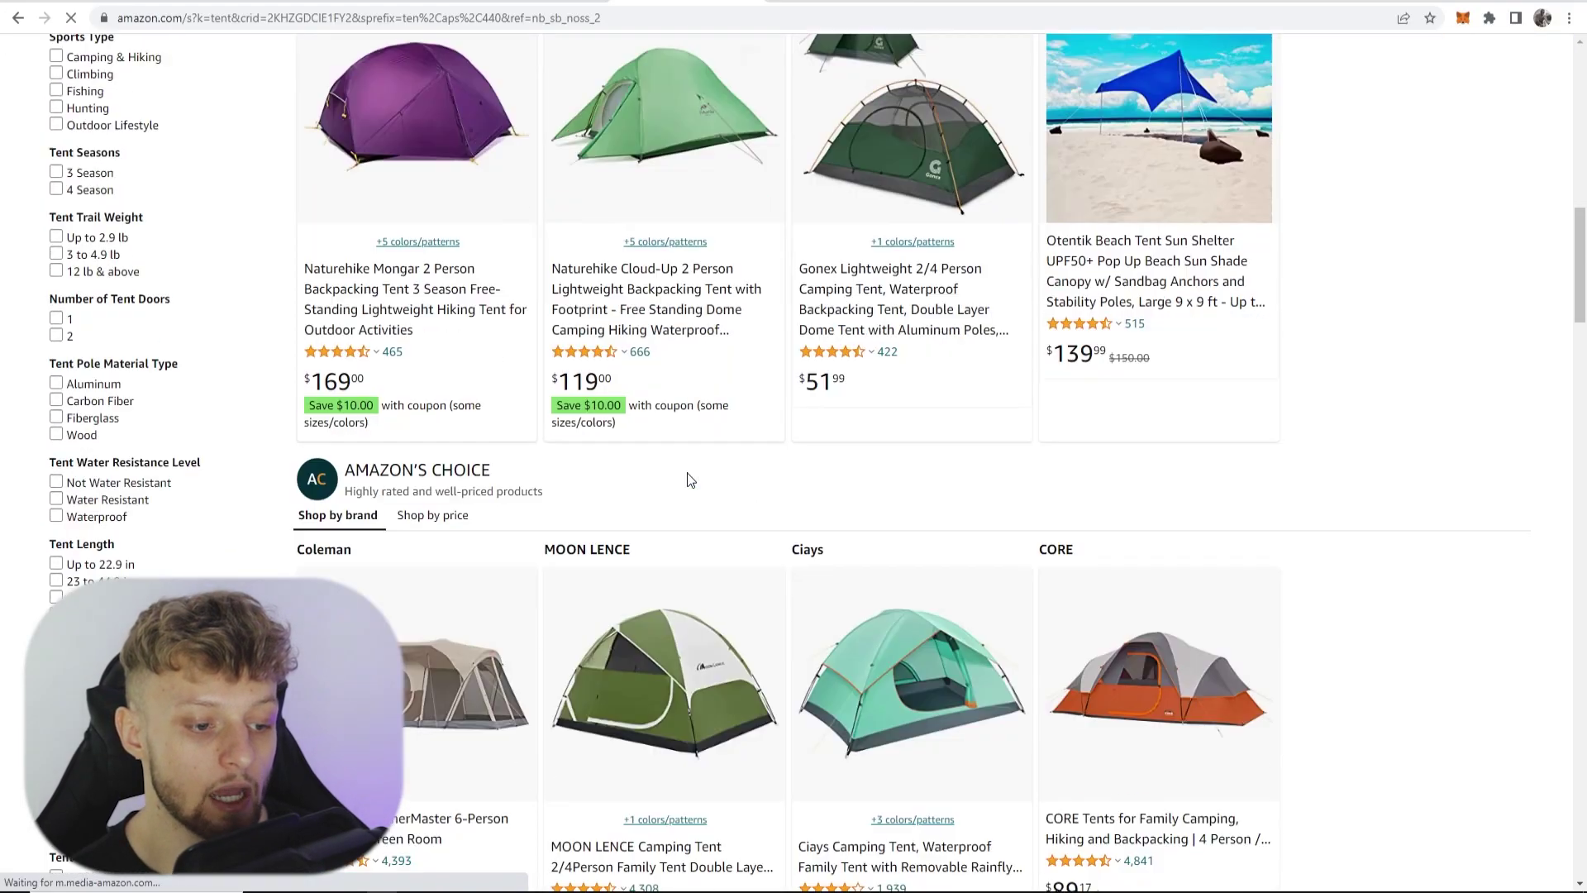
scroll(688, 480, "down", 5)
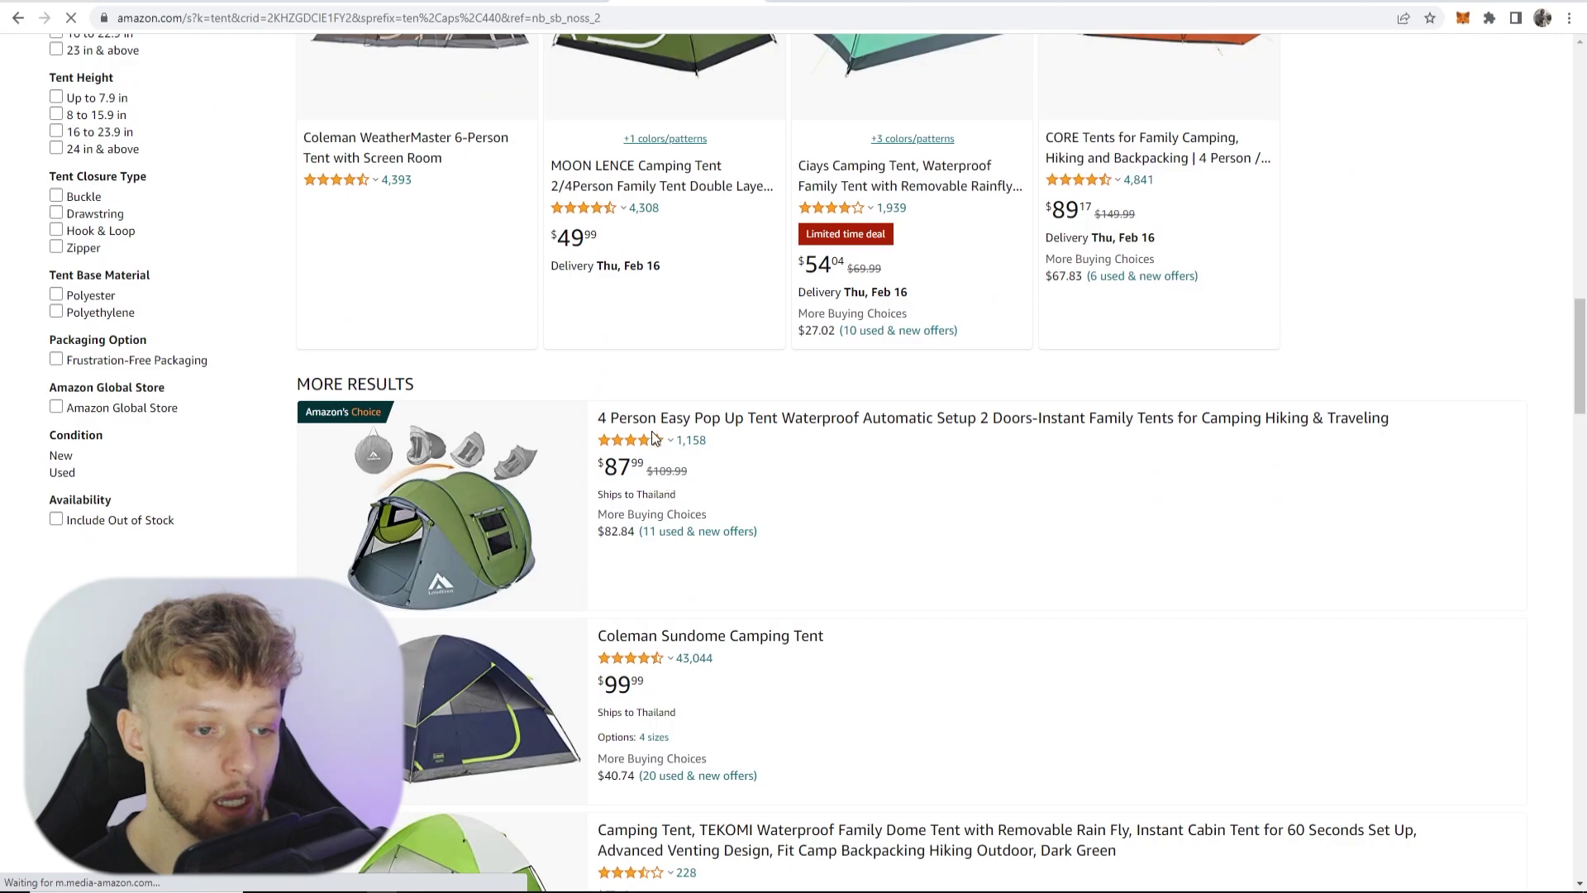
scroll(653, 430, "down", 4)
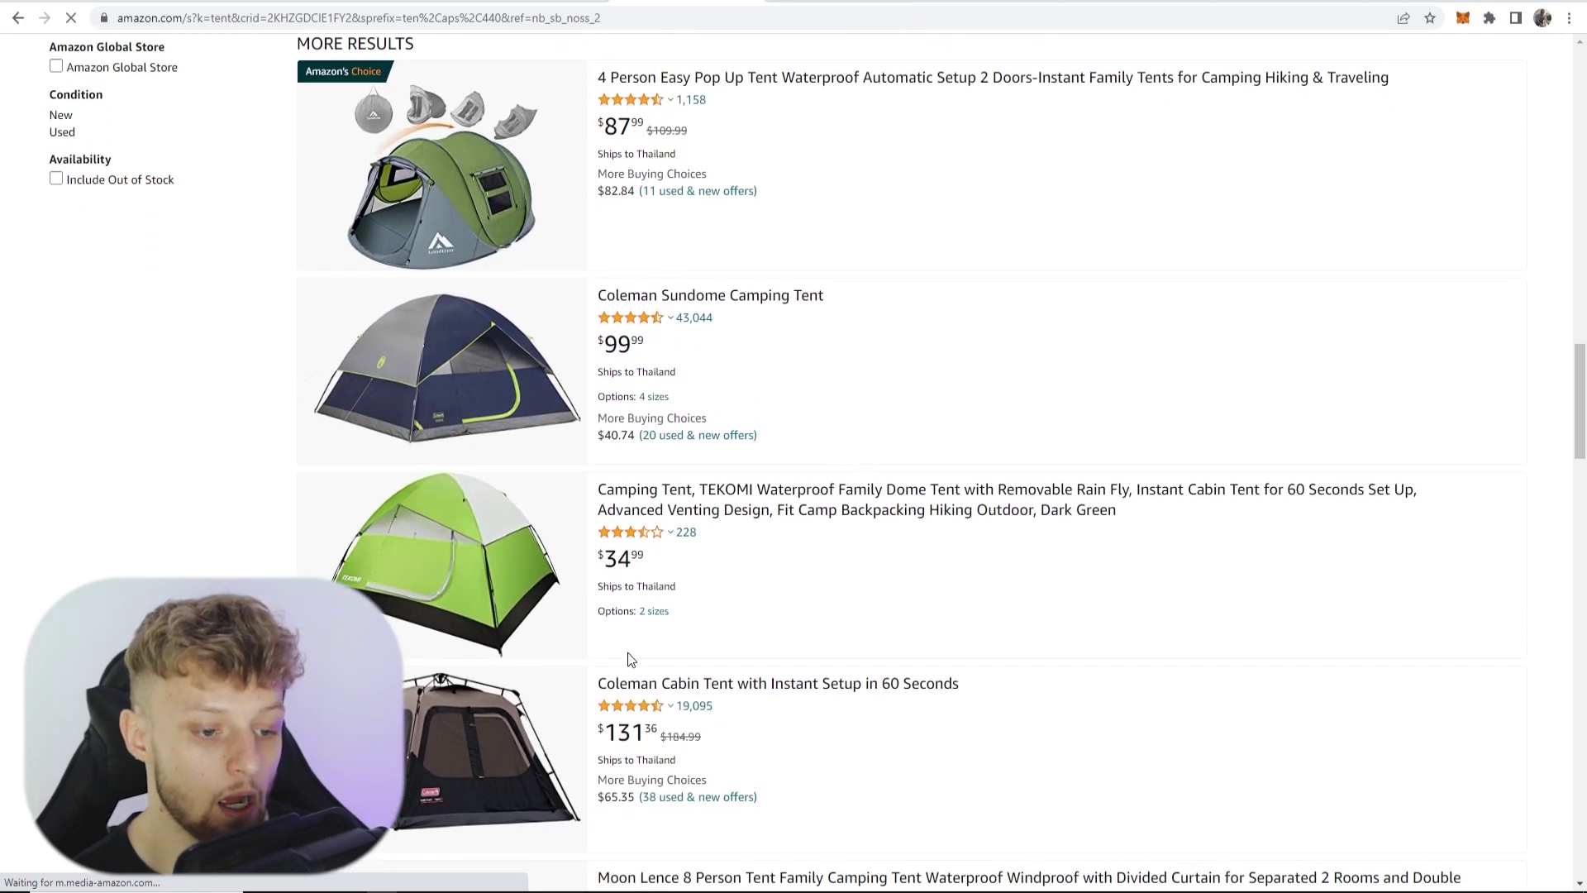
scroll(801, 497, "down", 2)
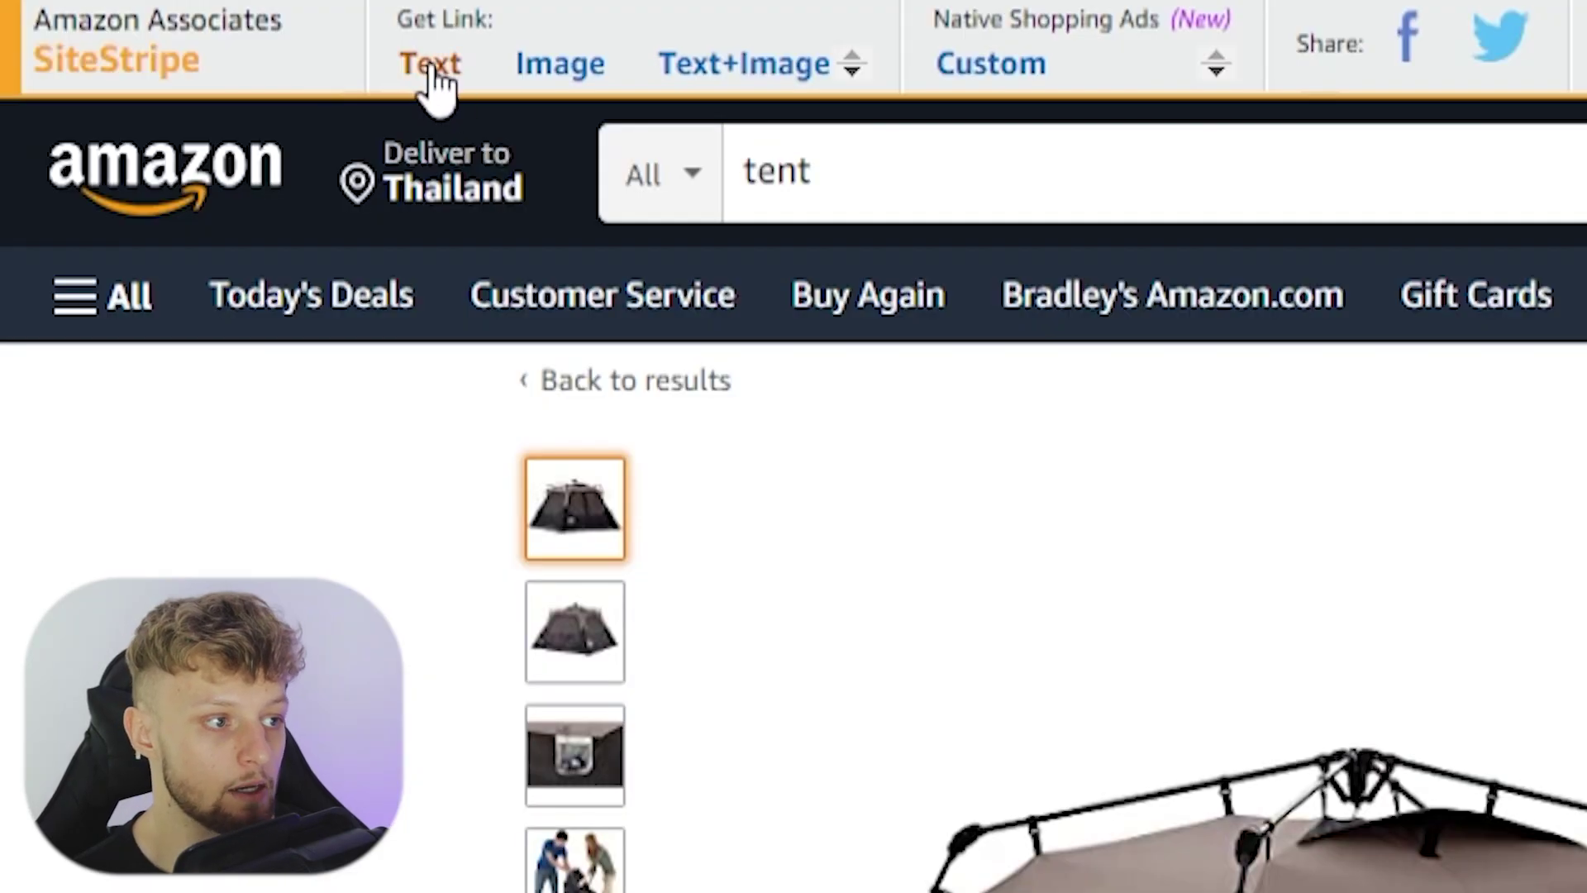
Generate the tent's SiteStripe short text link and select the amzn.to URL to copy.
left_click(438, 65)
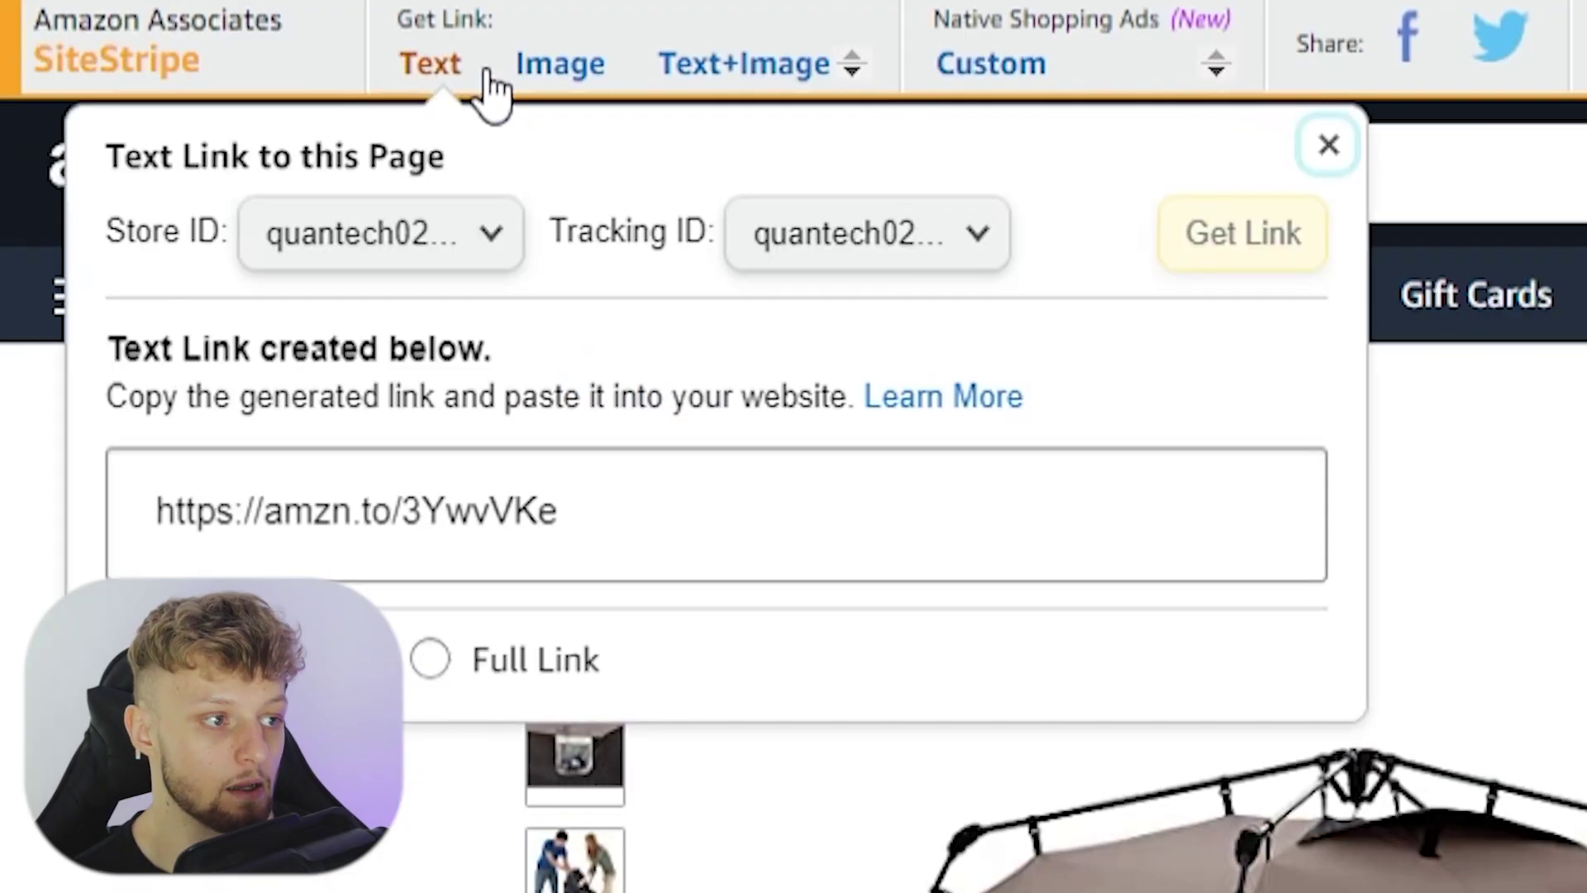
left_click(762, 497)
left_click_drag(762, 496, 119, 486)
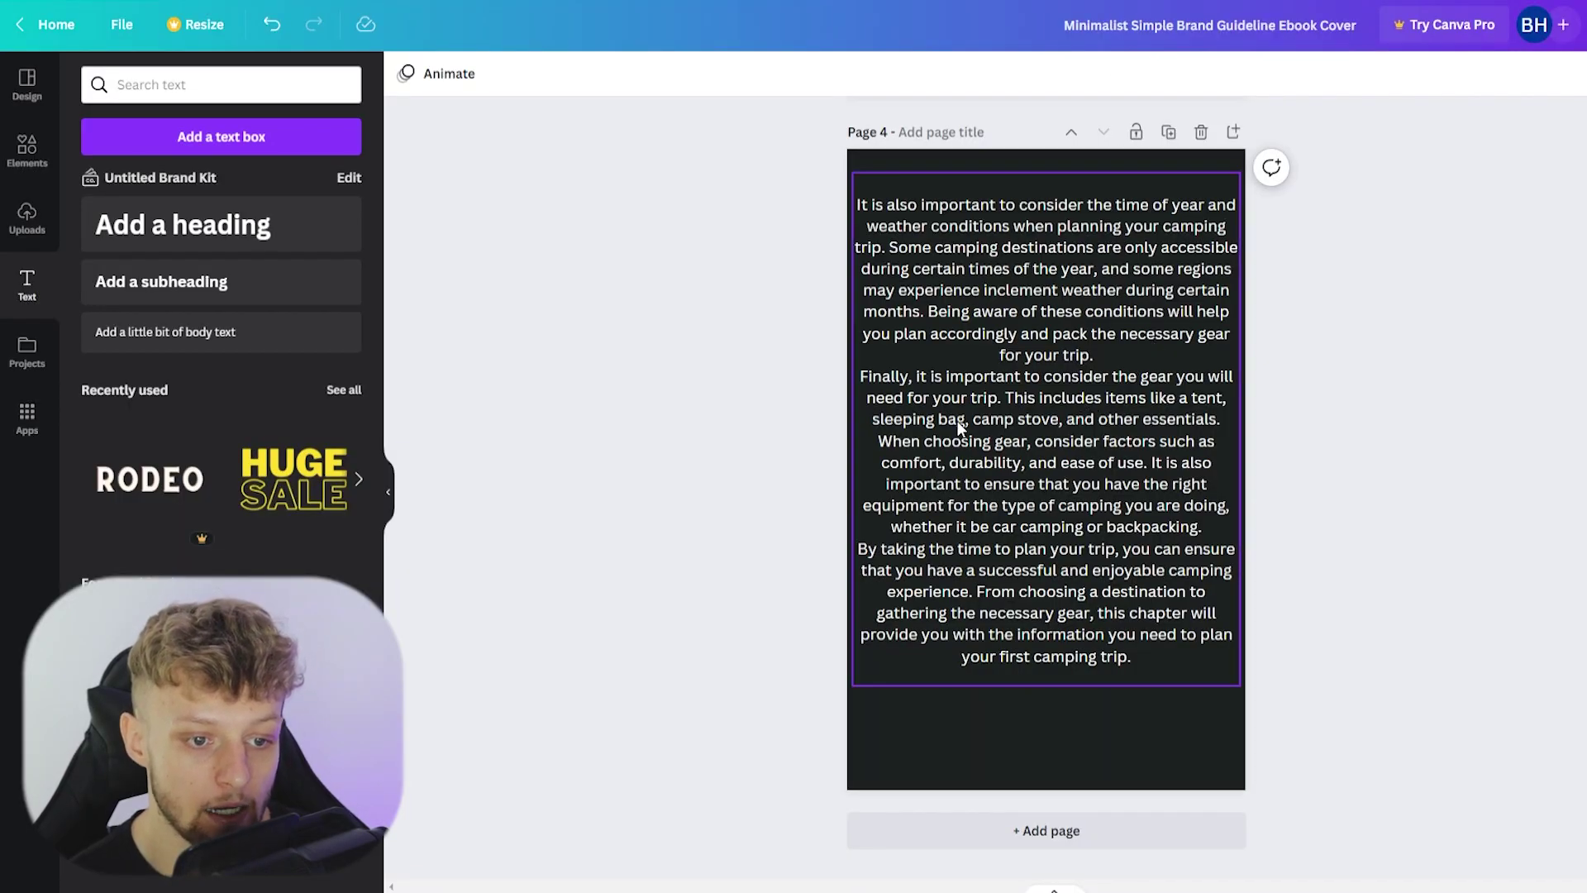
Select the word 'tent' in the page 4 chapter gear sentence.
left_click(961, 428)
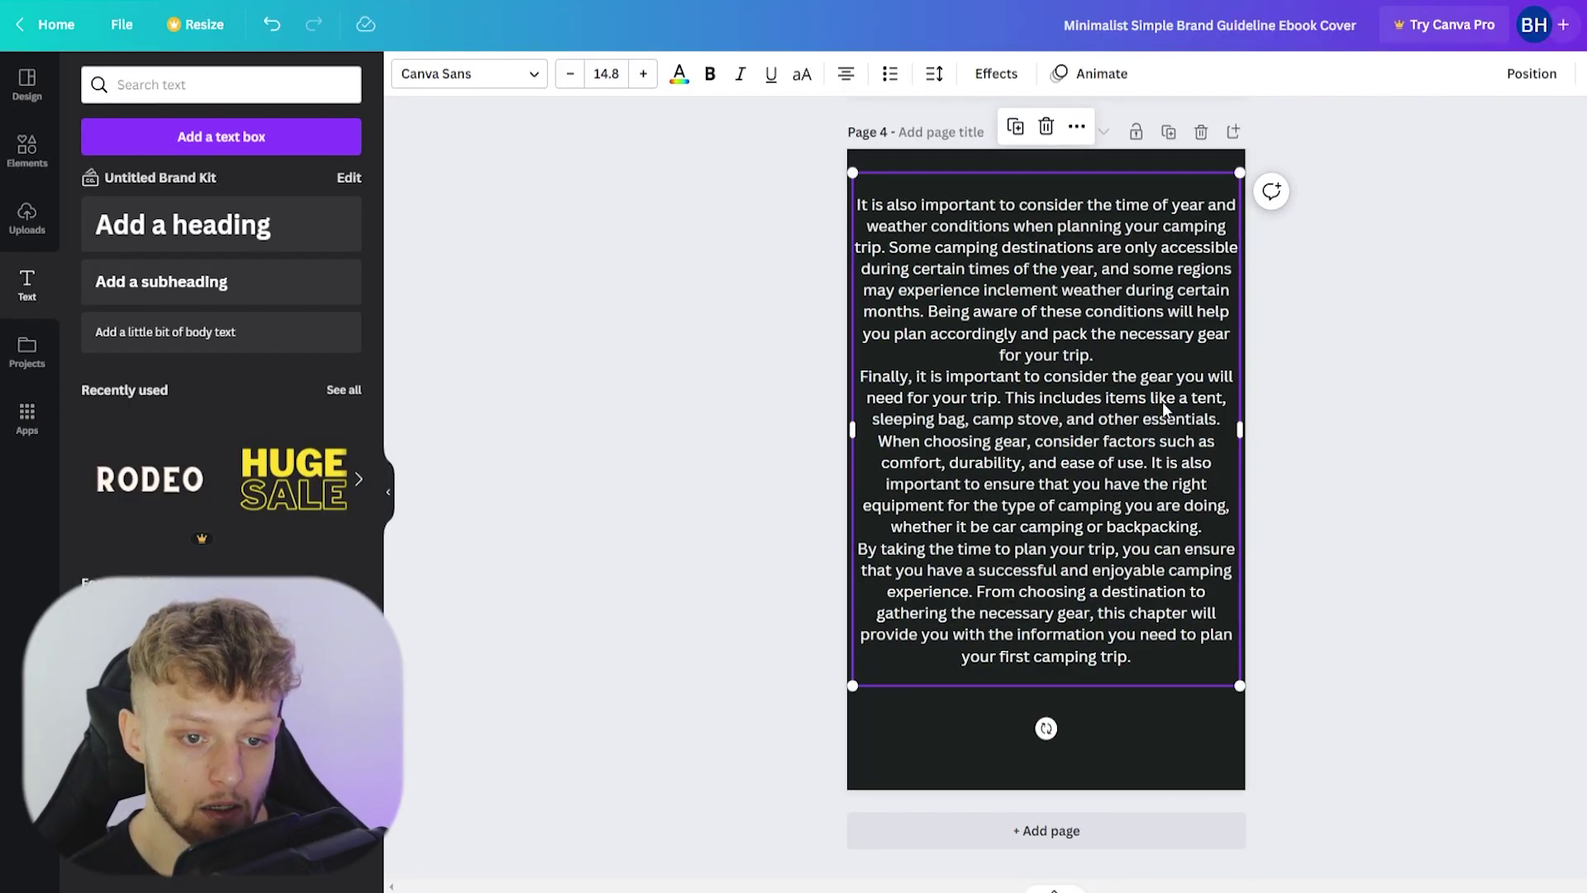
double_click(1195, 401)
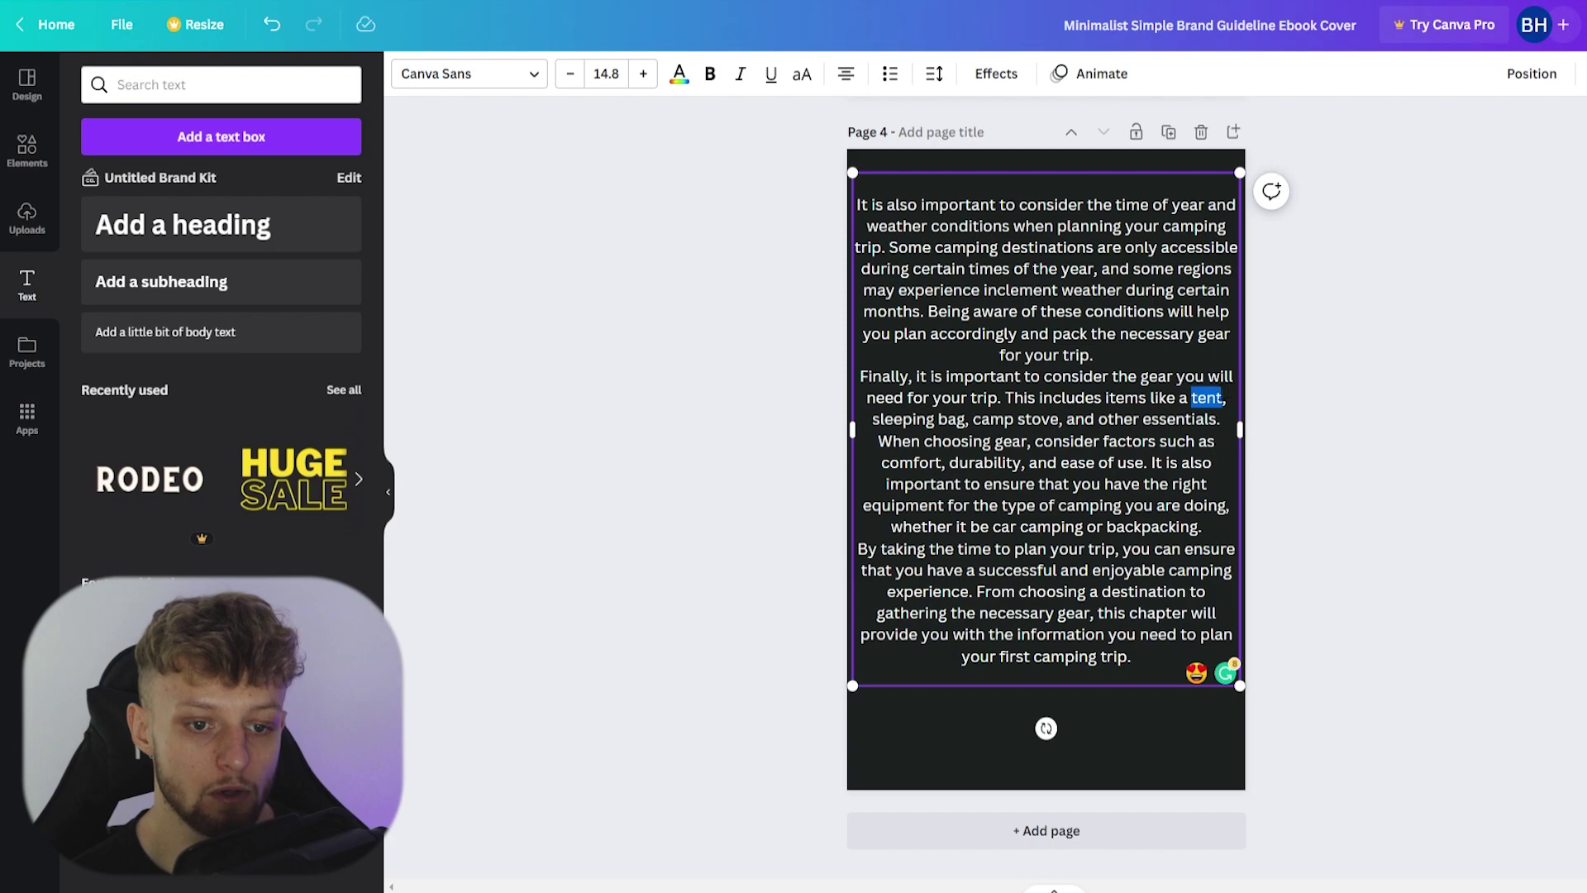
left_click(1226, 397)
key("shift+Left")
key("shift+Left")
key("shift+Left")
left_click(1329, 389)
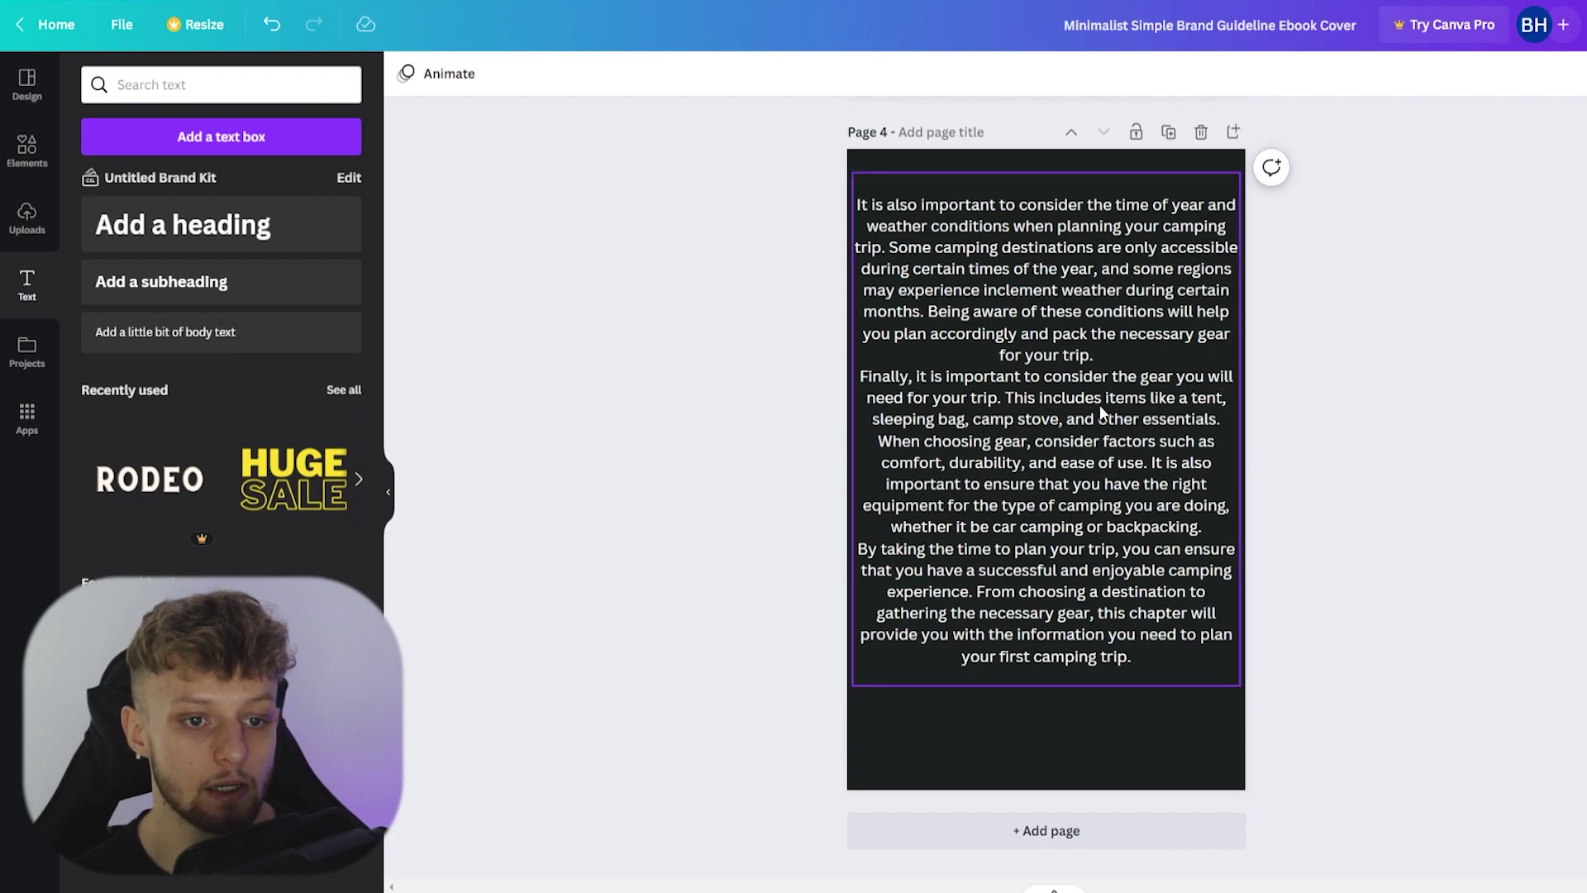
Check the text box's more-options menu, then select the gear text after 'items like a'.
left_click(1112, 412)
left_click(1076, 127)
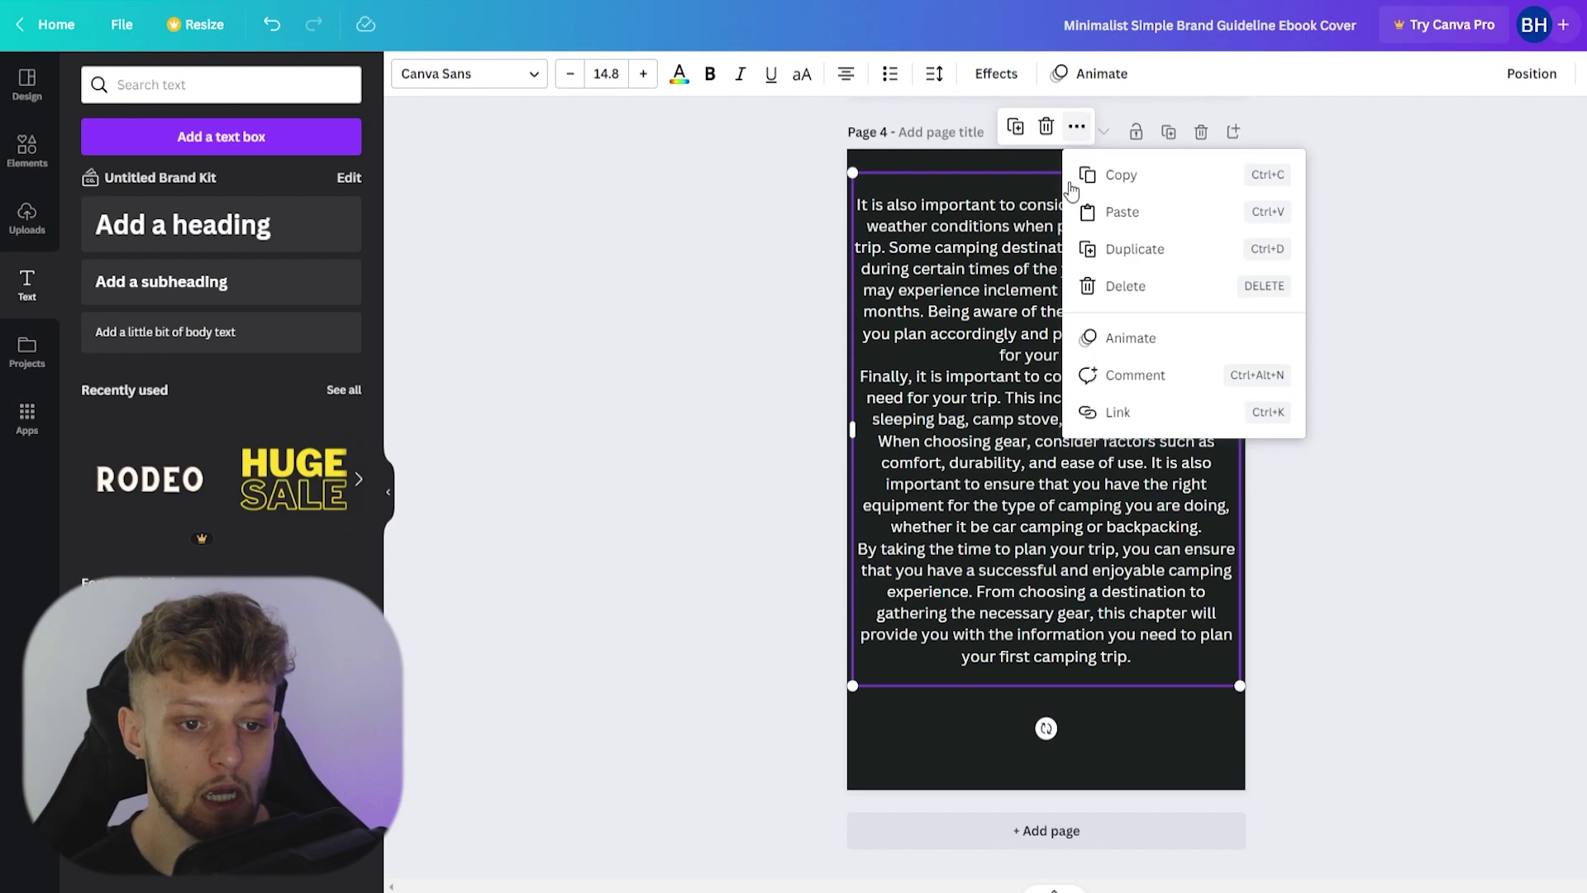
left_click(1032, 419)
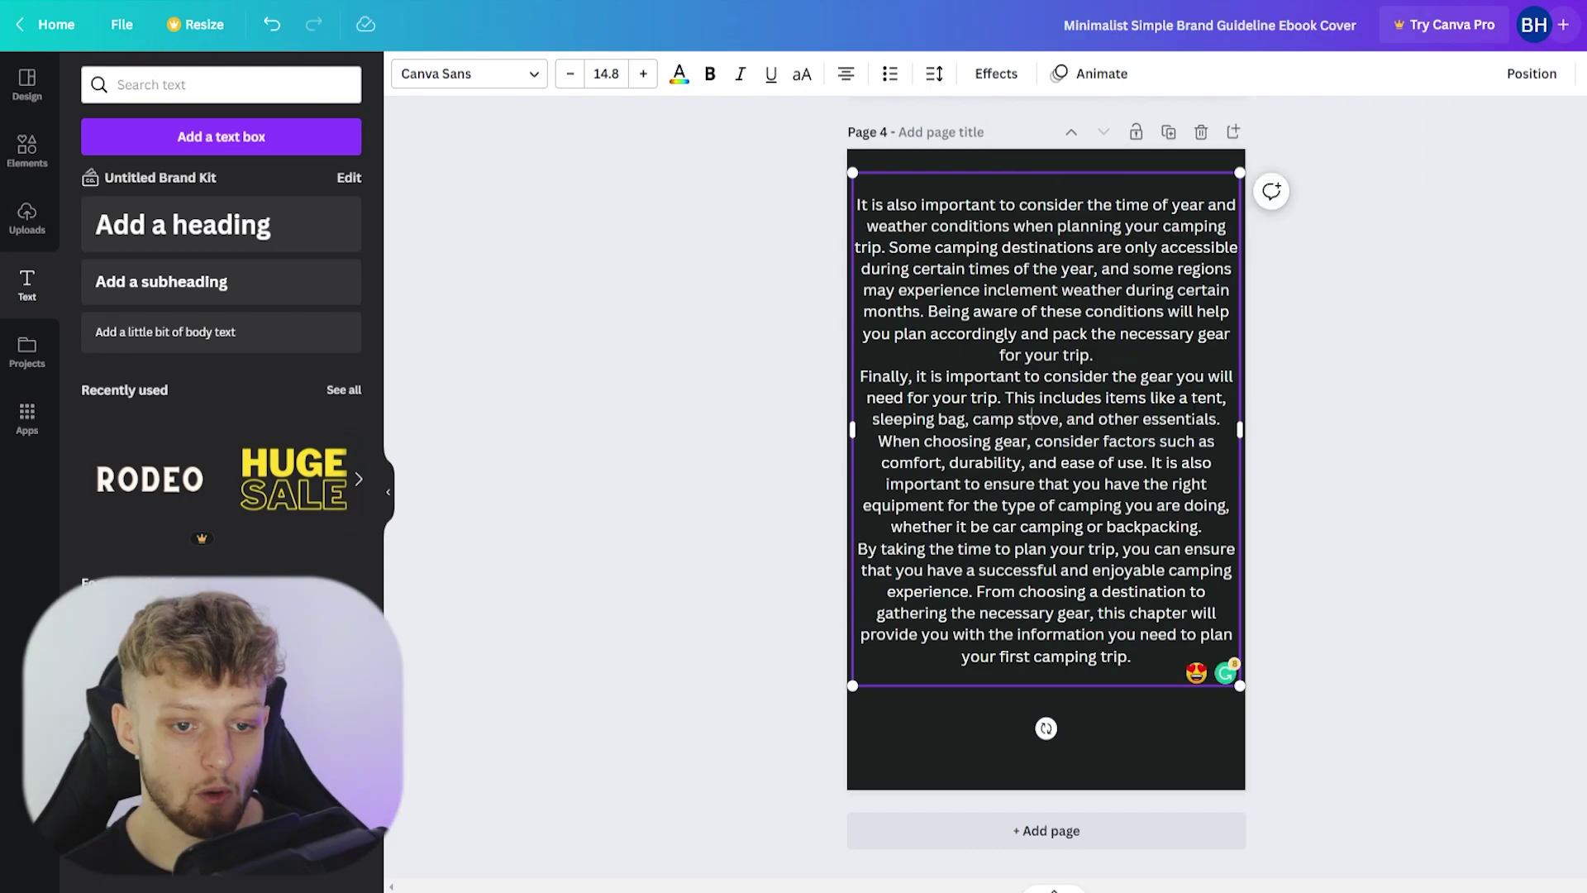
left_click_drag(1004, 397, 1226, 398)
left_click(1226, 397)
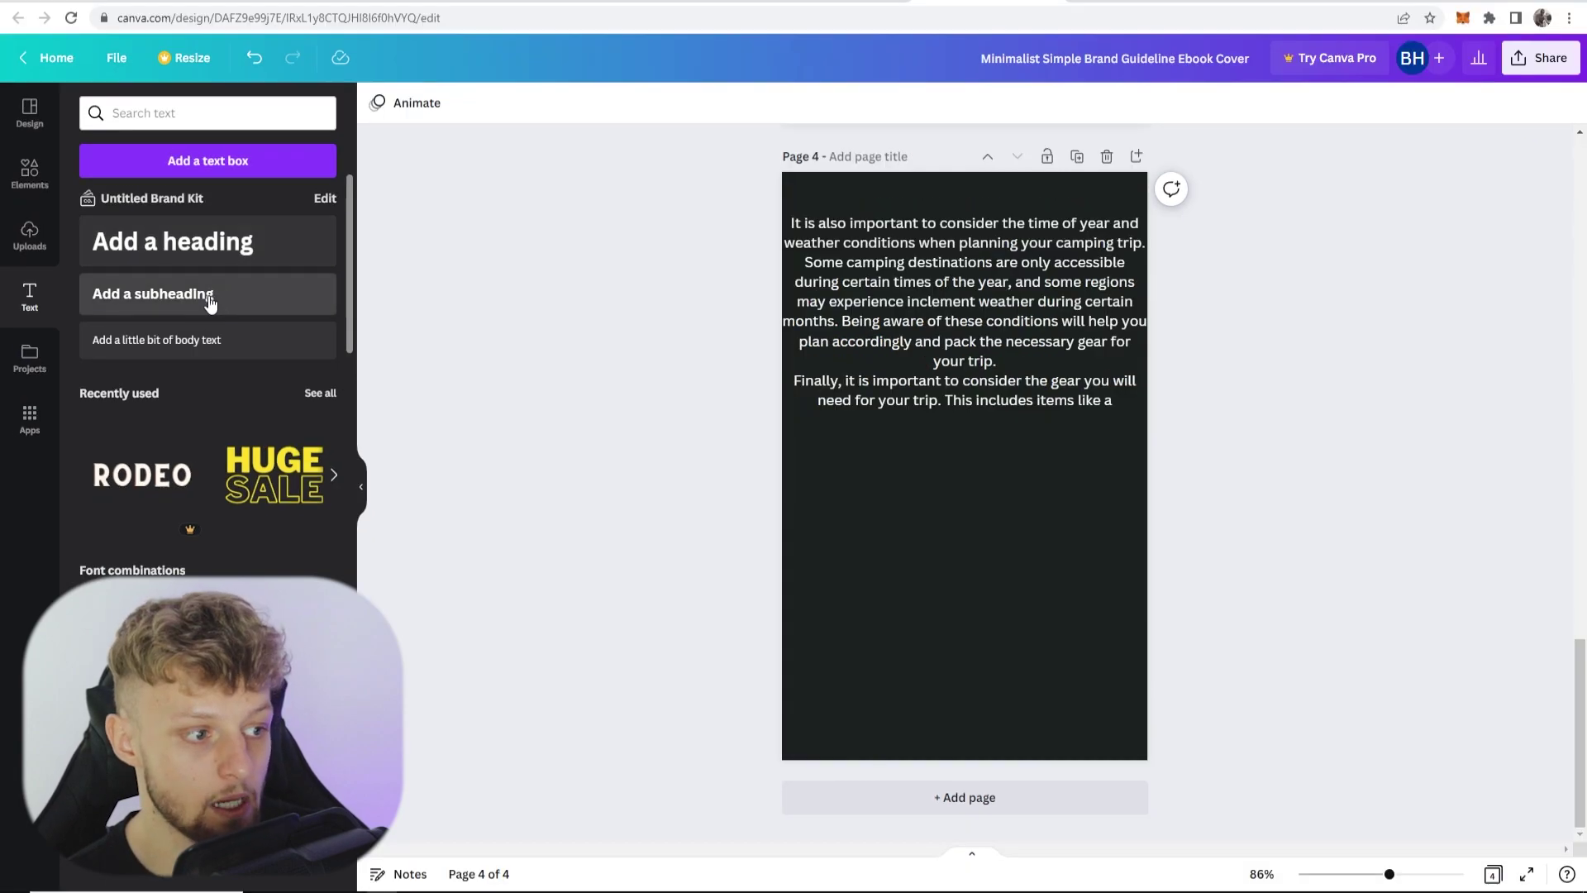
Add a subheading reading 'Tent' as a bulleted item on page 4.
left_click(206, 286)
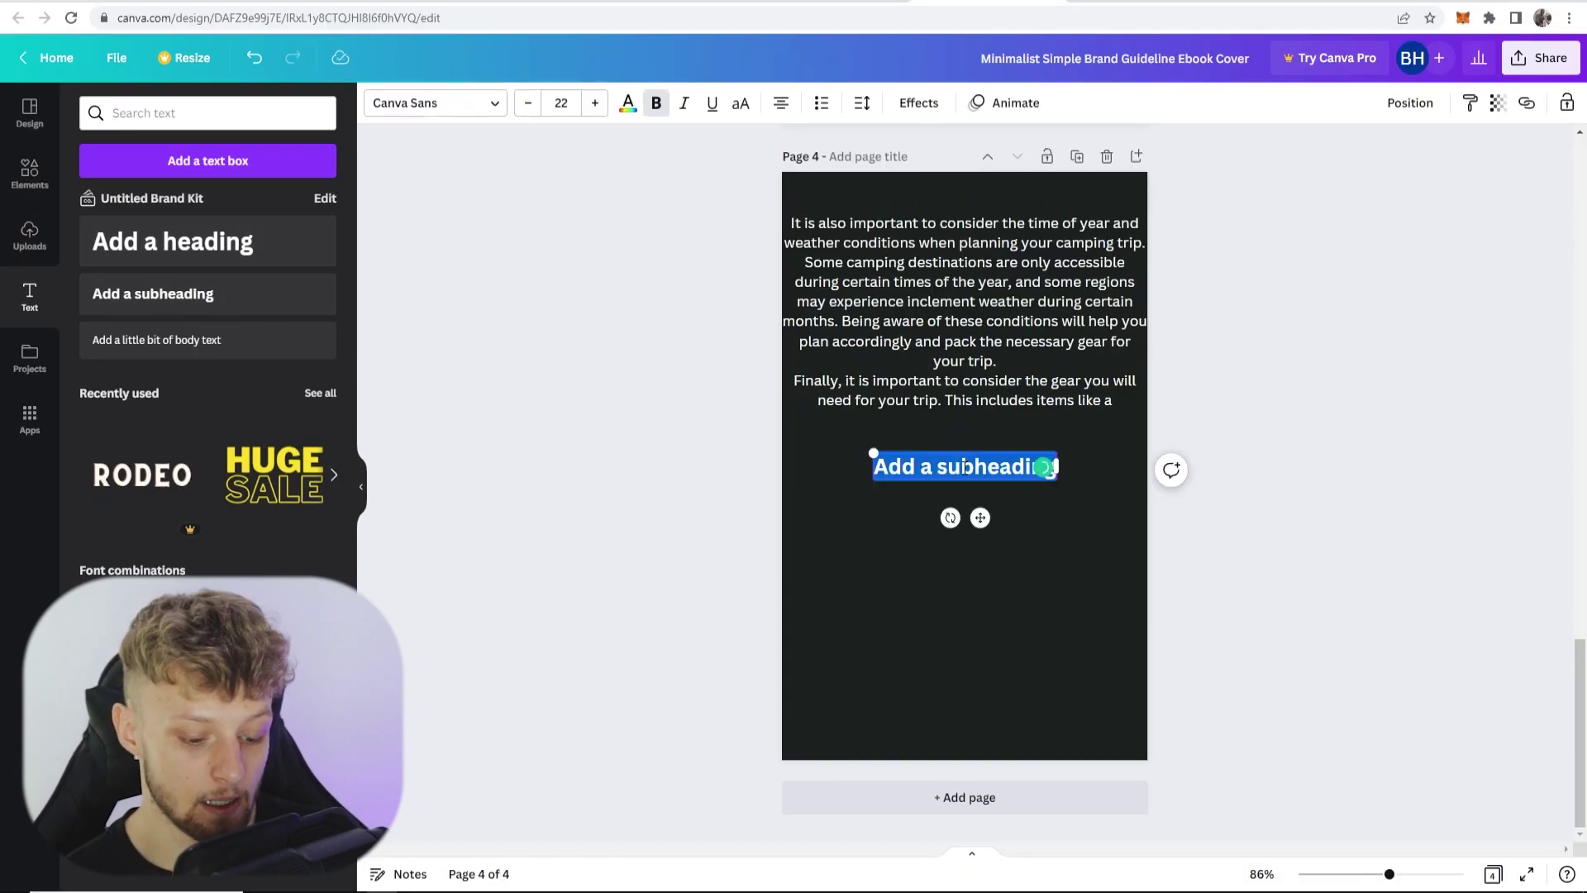
key("BackSpace")
type("Tent")
key("ctrl+shift+8")
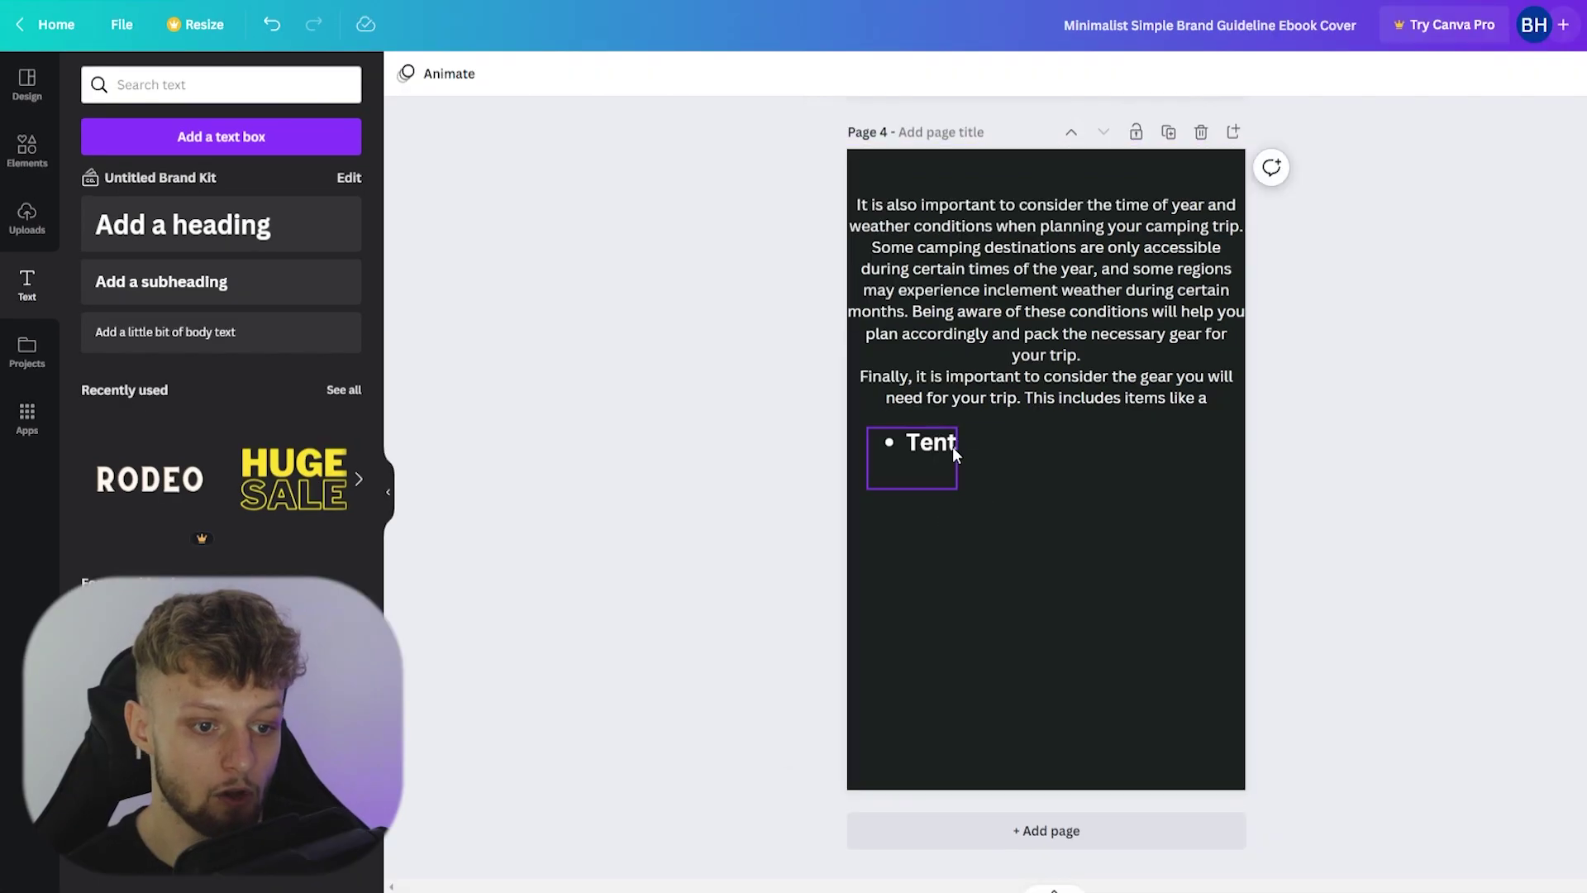
Add a bulleted 'Sleeping Bag' subheading and align it under Tent.
left_click(227, 283)
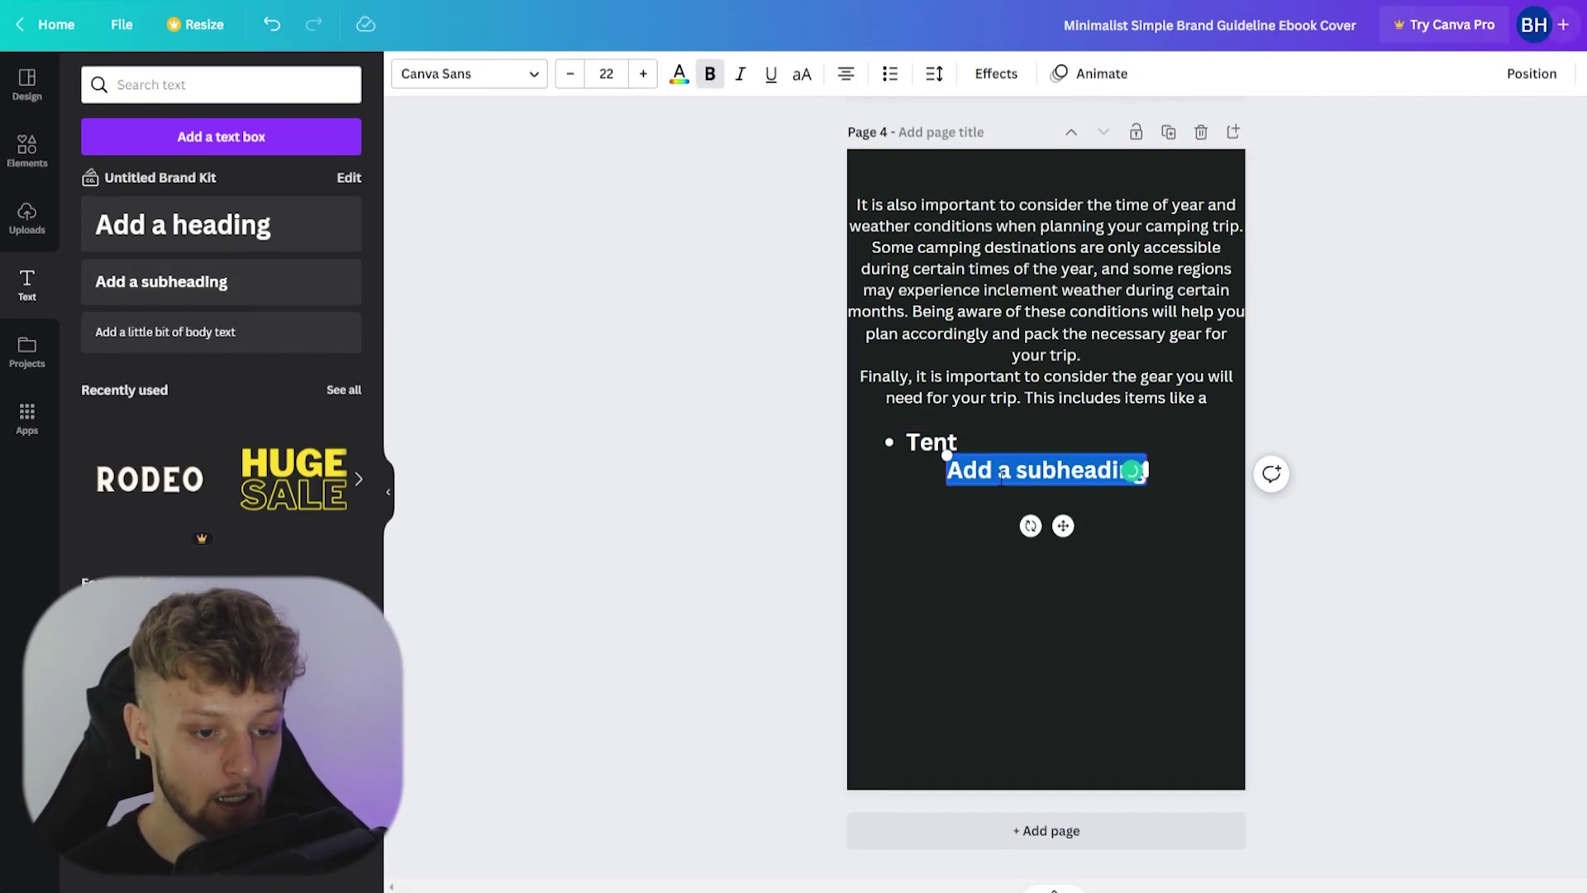
key("BackSpace")
type("Sleeping Bag")
key("ctrl+shift+8")
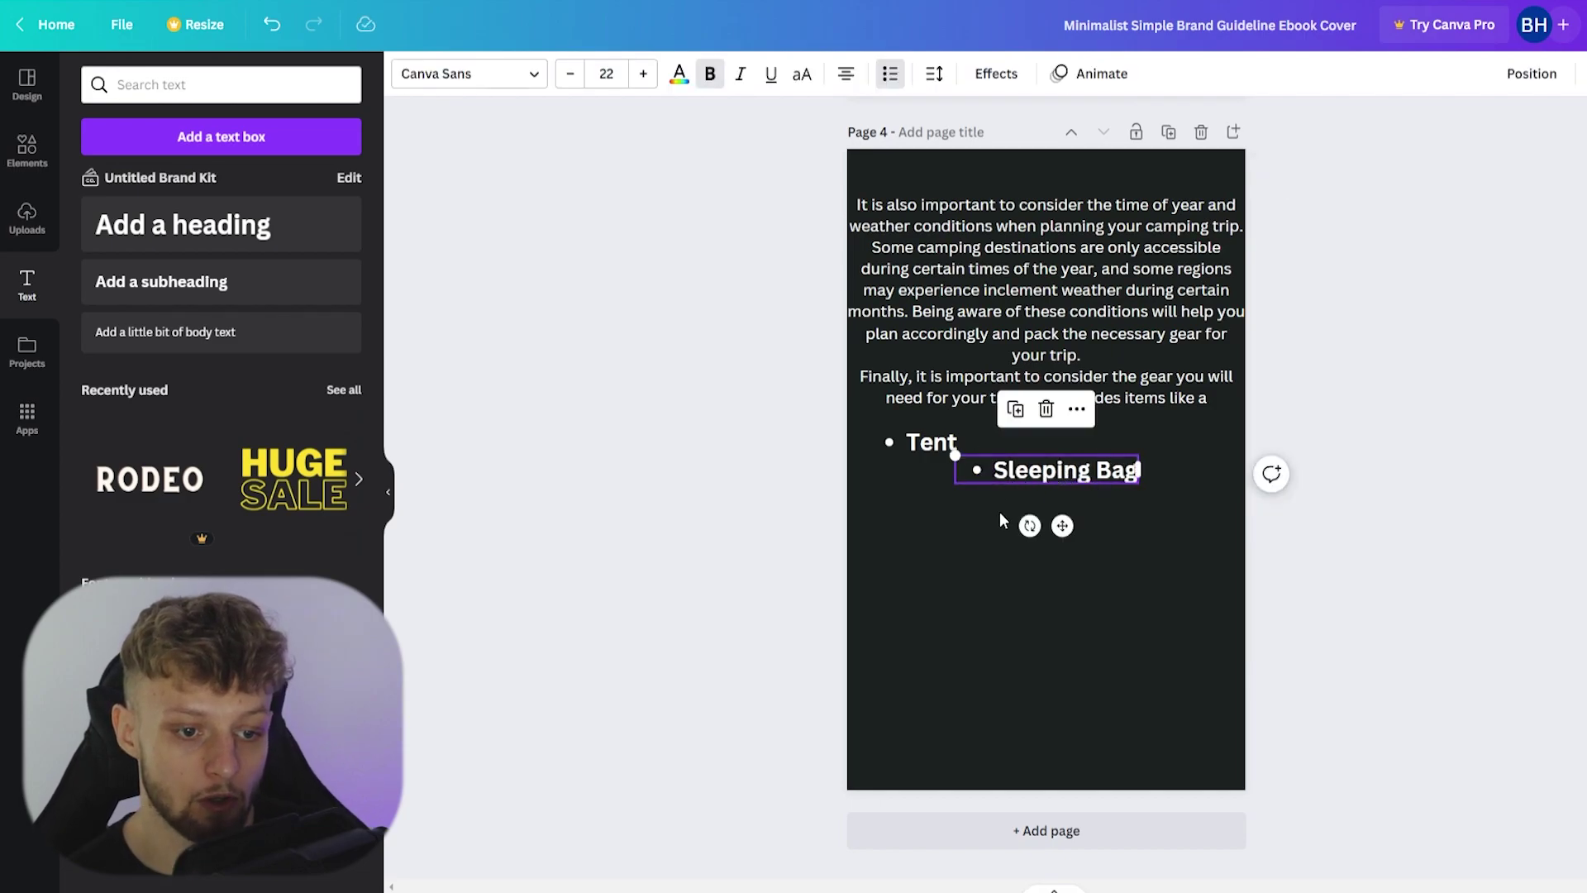
left_click(1004, 517)
left_click_drag(999, 471, 912, 471)
left_click(1464, 439)
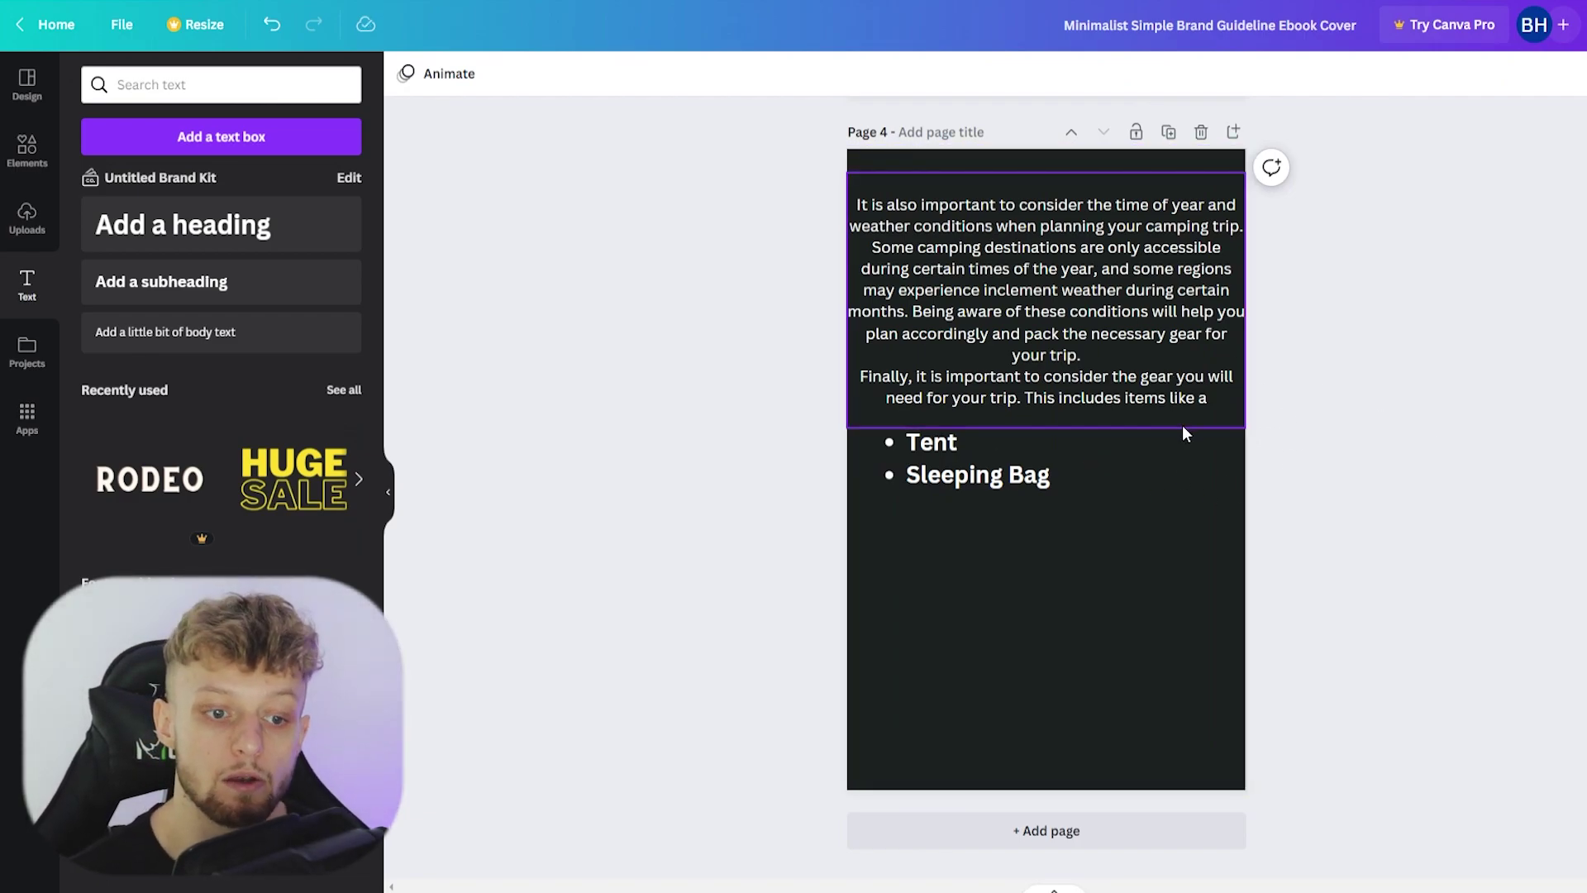
Link the Tent bullet to the pasted amzn.to affiliate URL, leaving Sleeping Bag unlinked.
left_click(939, 440)
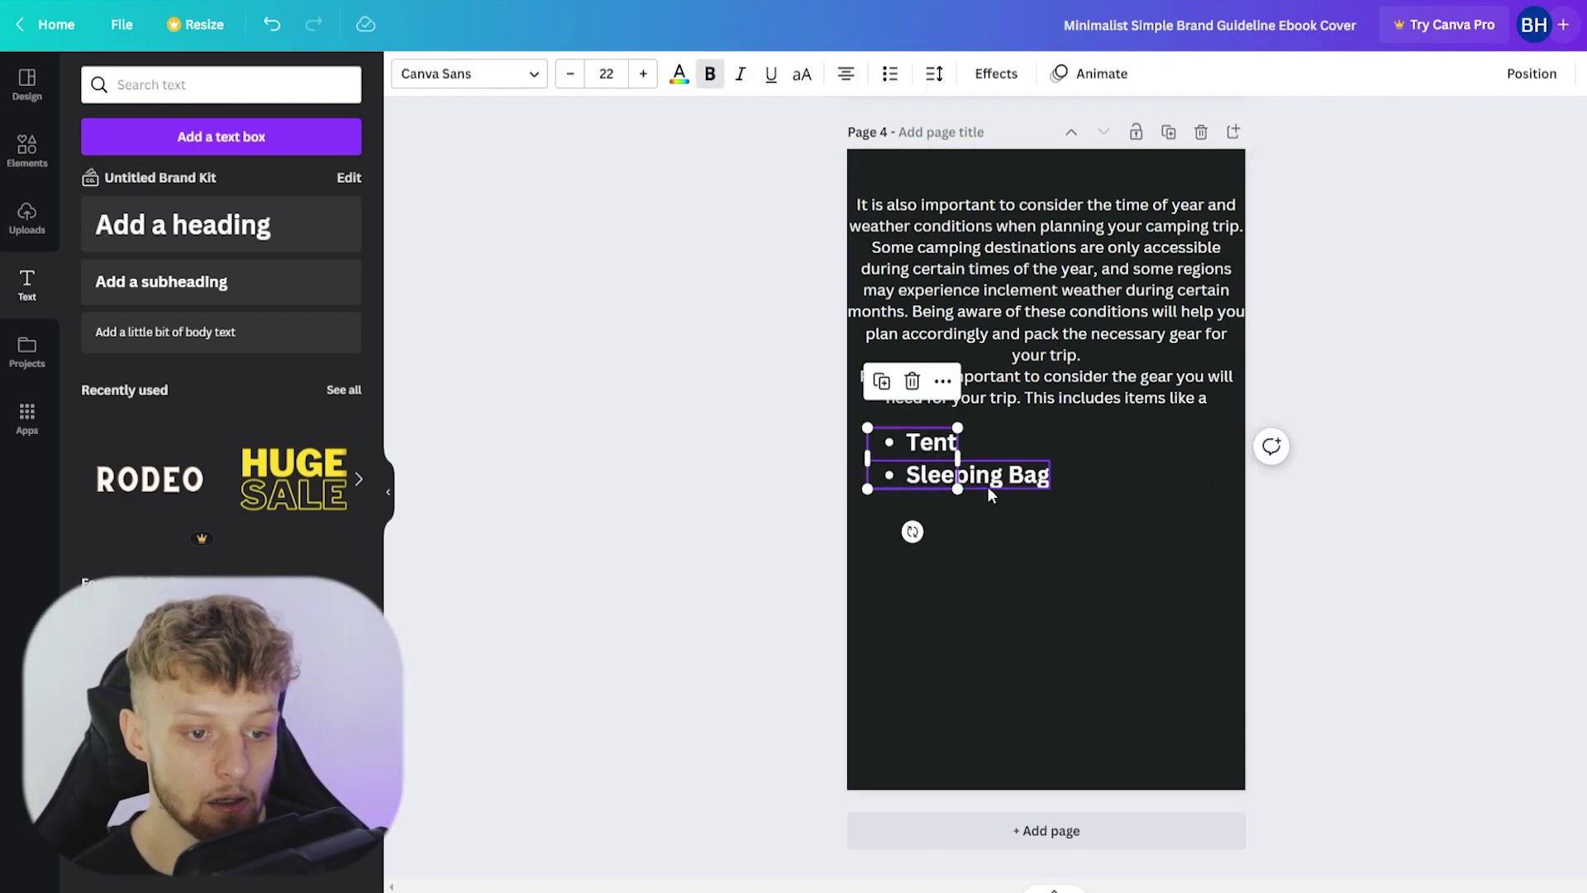
left_click(951, 501)
left_click(939, 445)
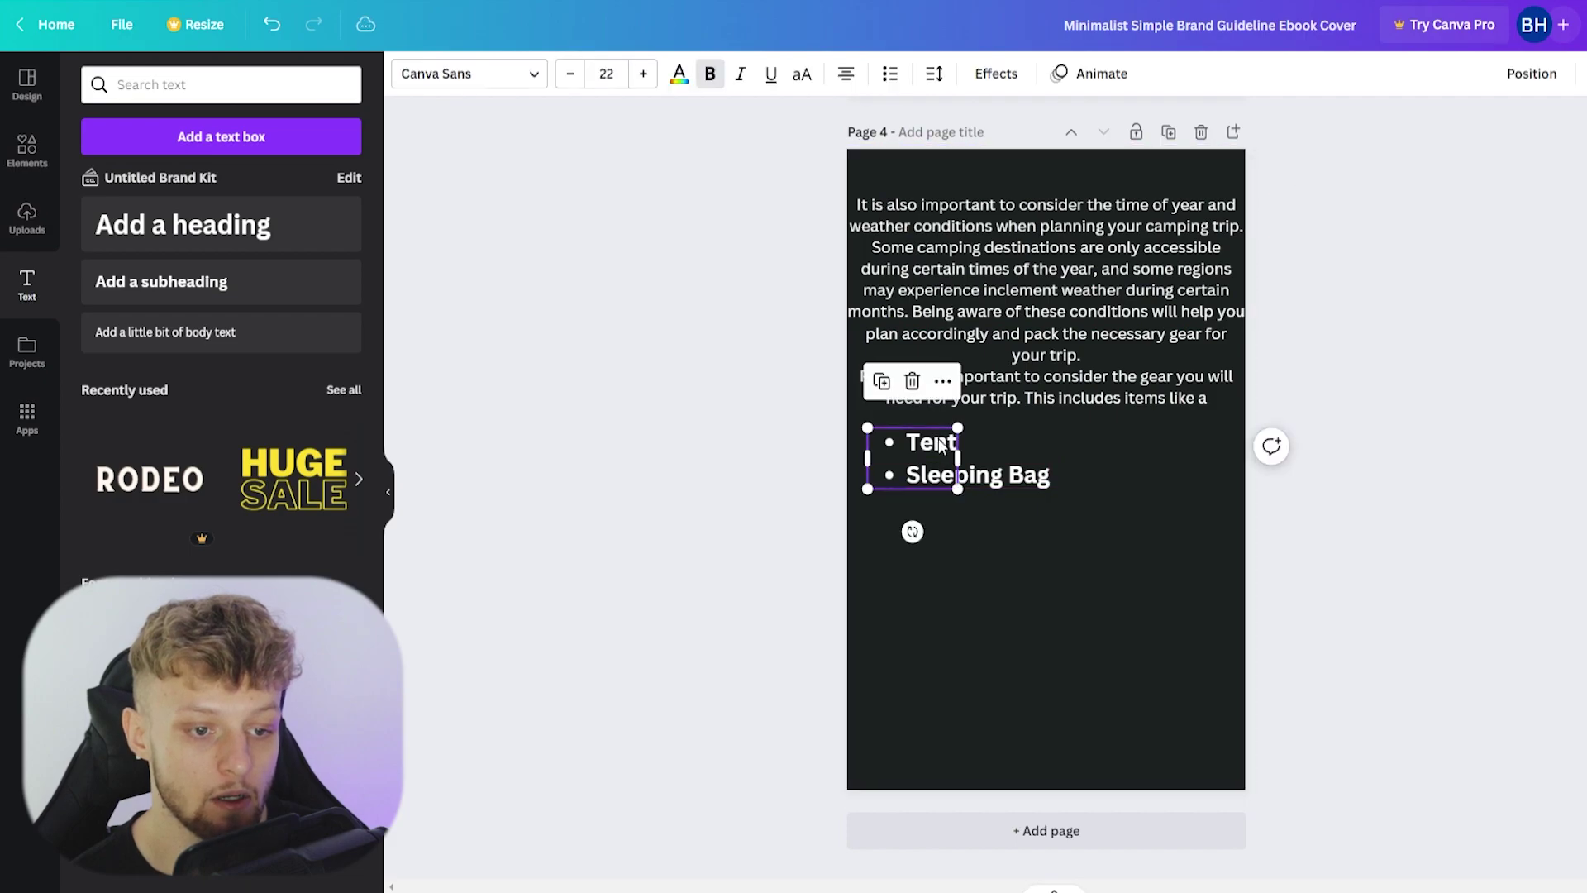
left_click(941, 380)
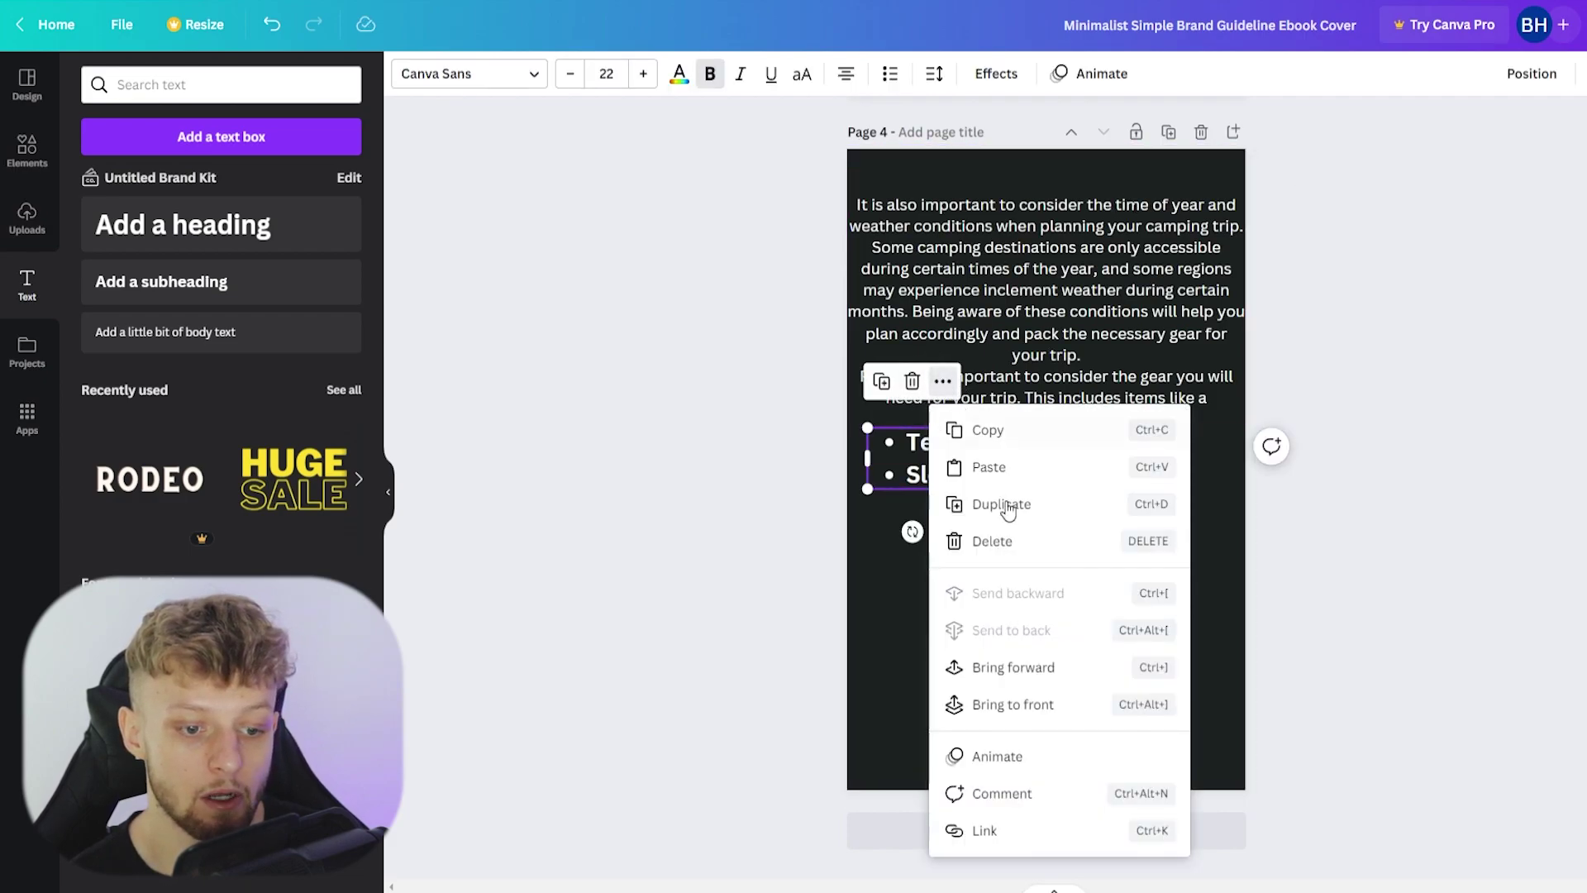
left_click(1035, 833)
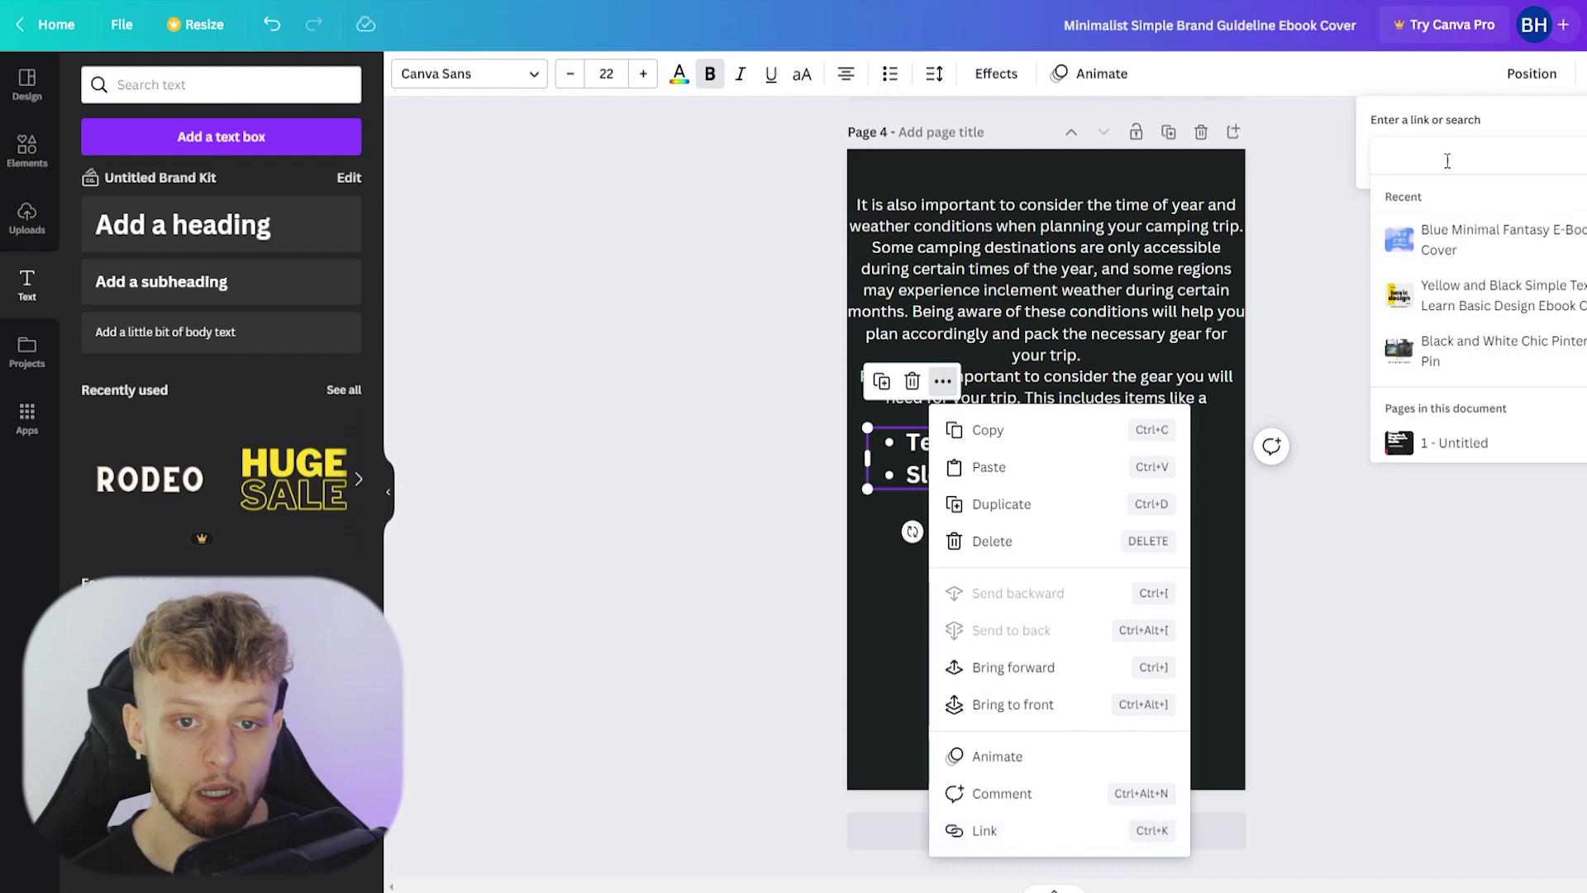
type("https://amzn.to/3YwvVKe")
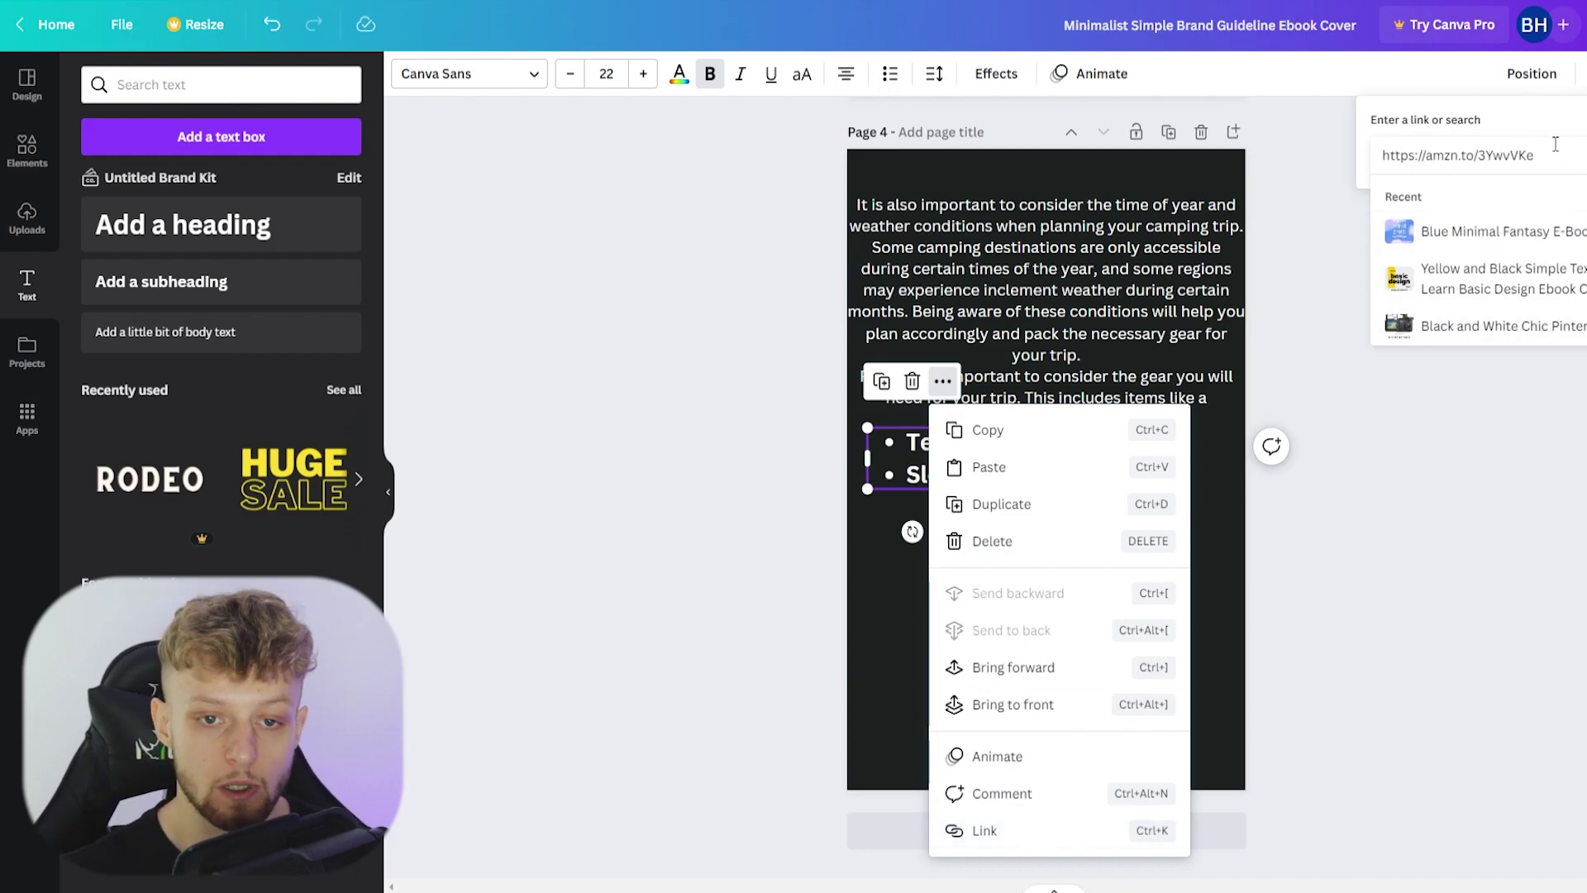
key("Return")
left_click(922, 521)
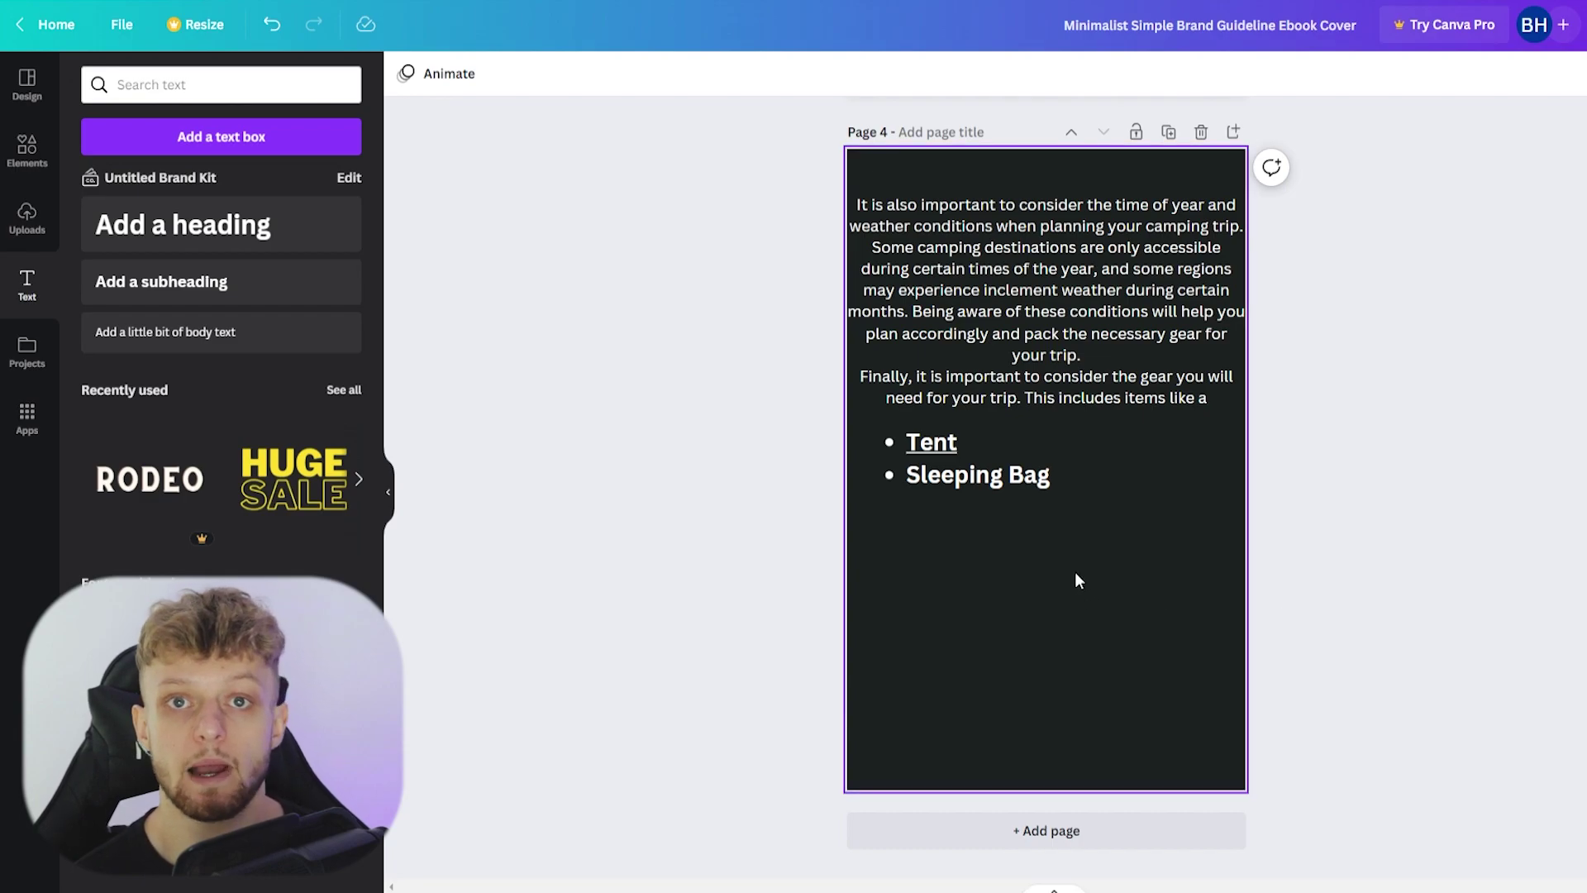
double_click(1047, 476)
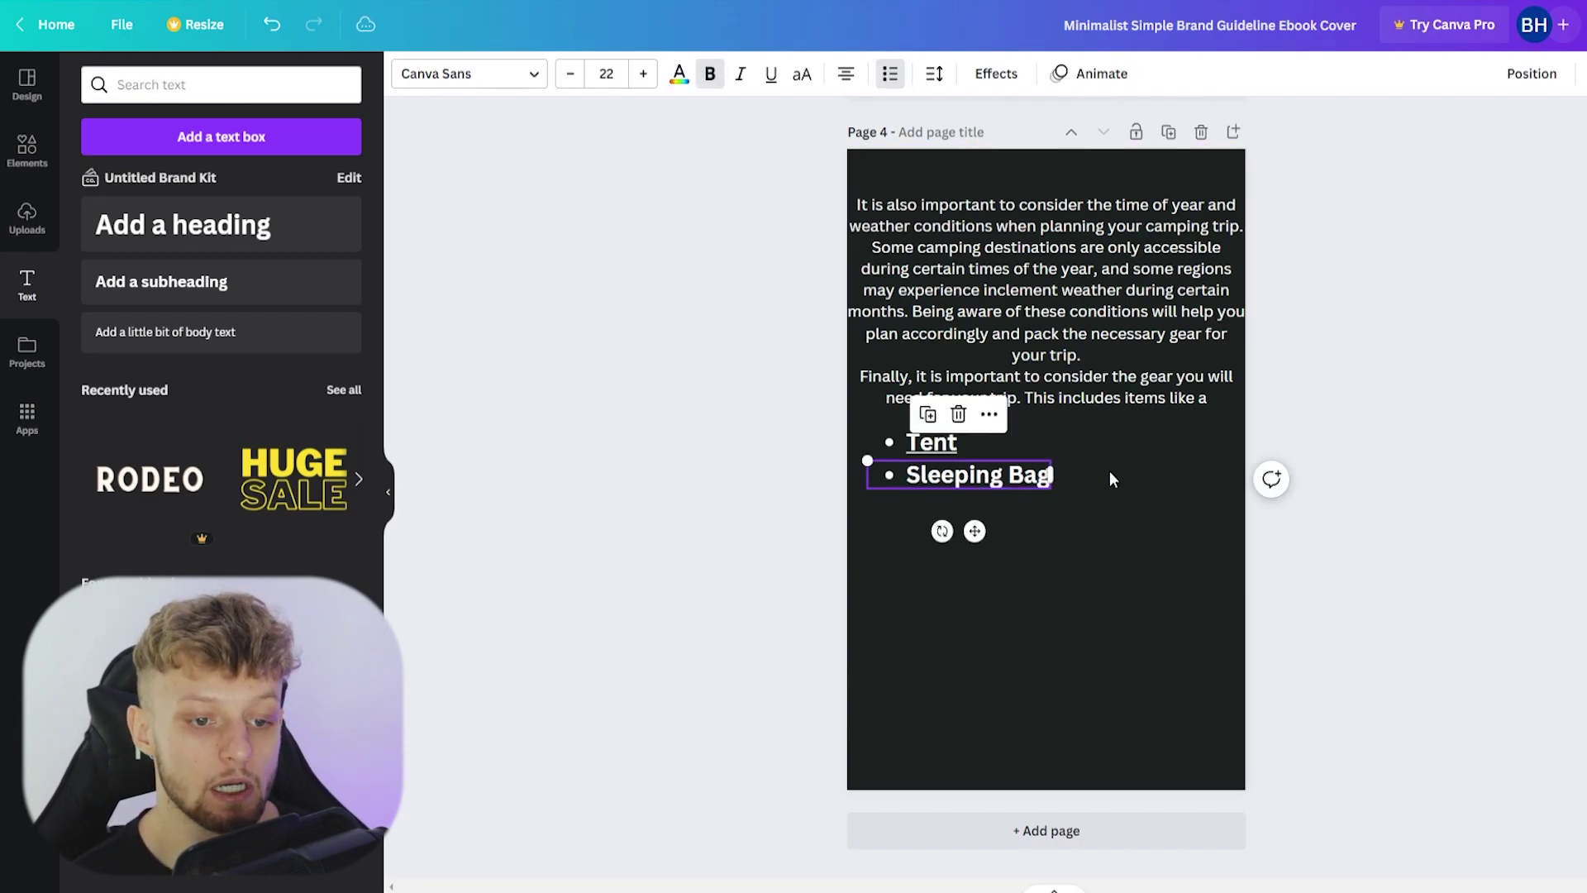
left_click(1043, 546)
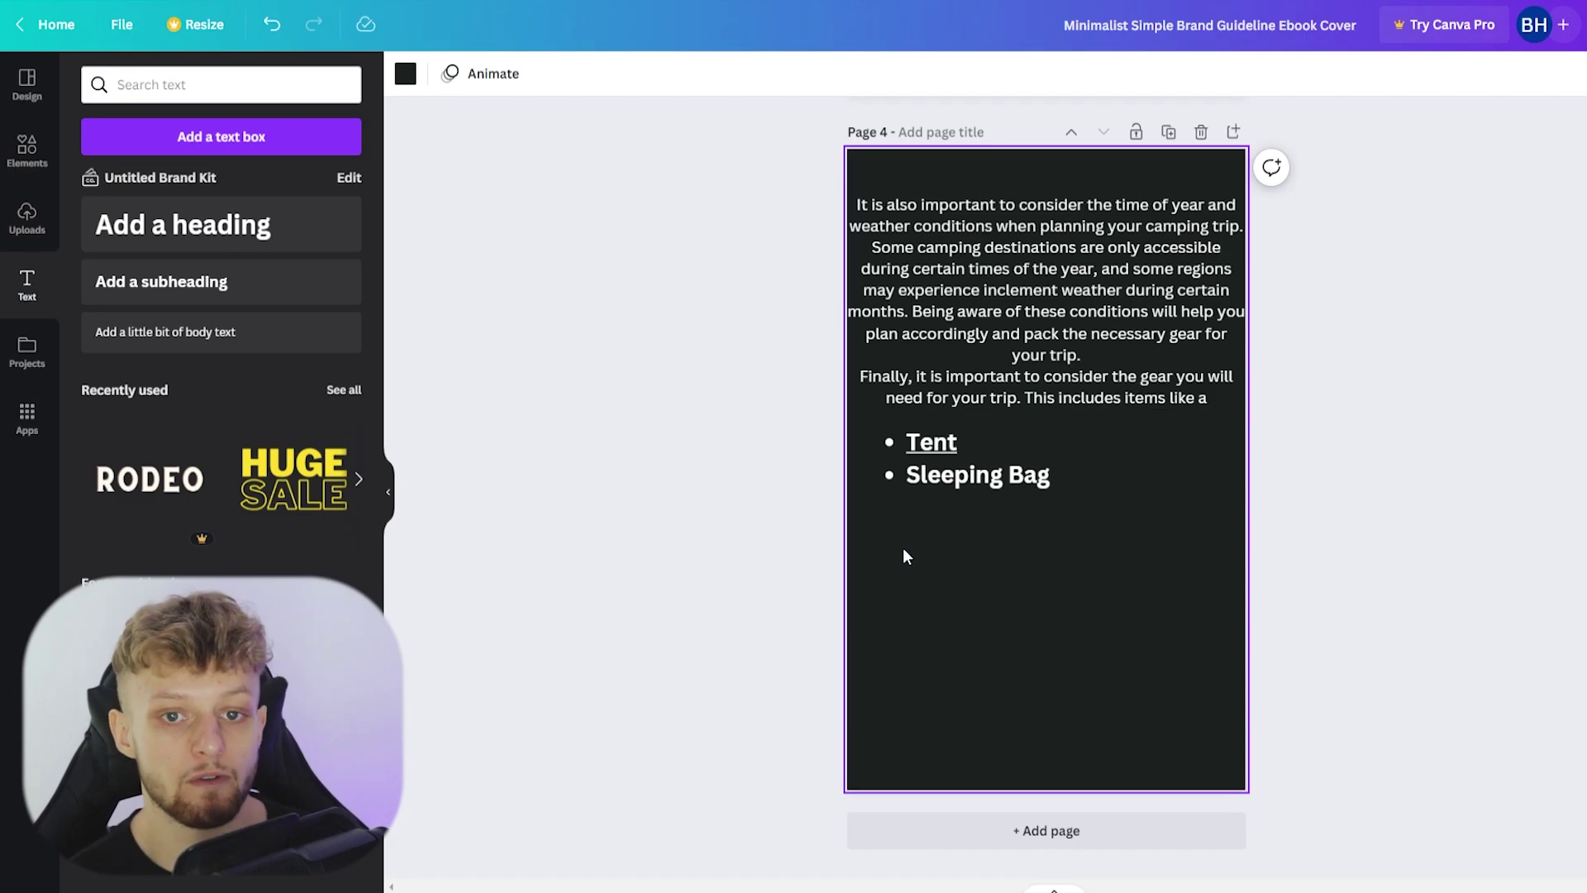
Download all 4 pages of the ebook as a PDF Standard file.
scroll(1080, 507, "up", 15)
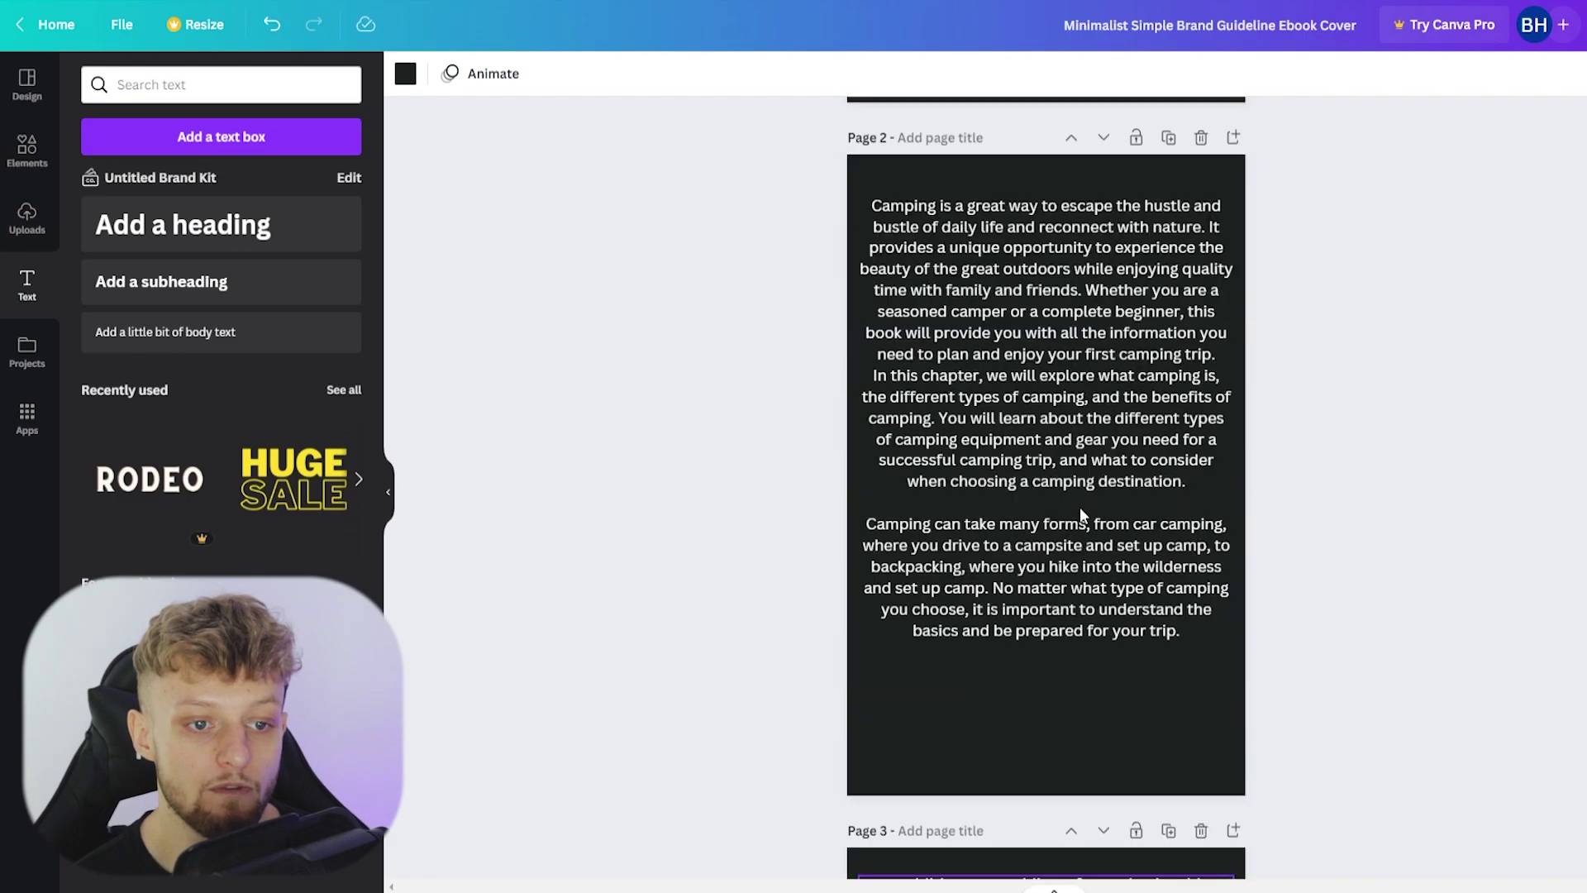
scroll(1080, 508, "up", 6)
scroll(1080, 507, "down", 20)
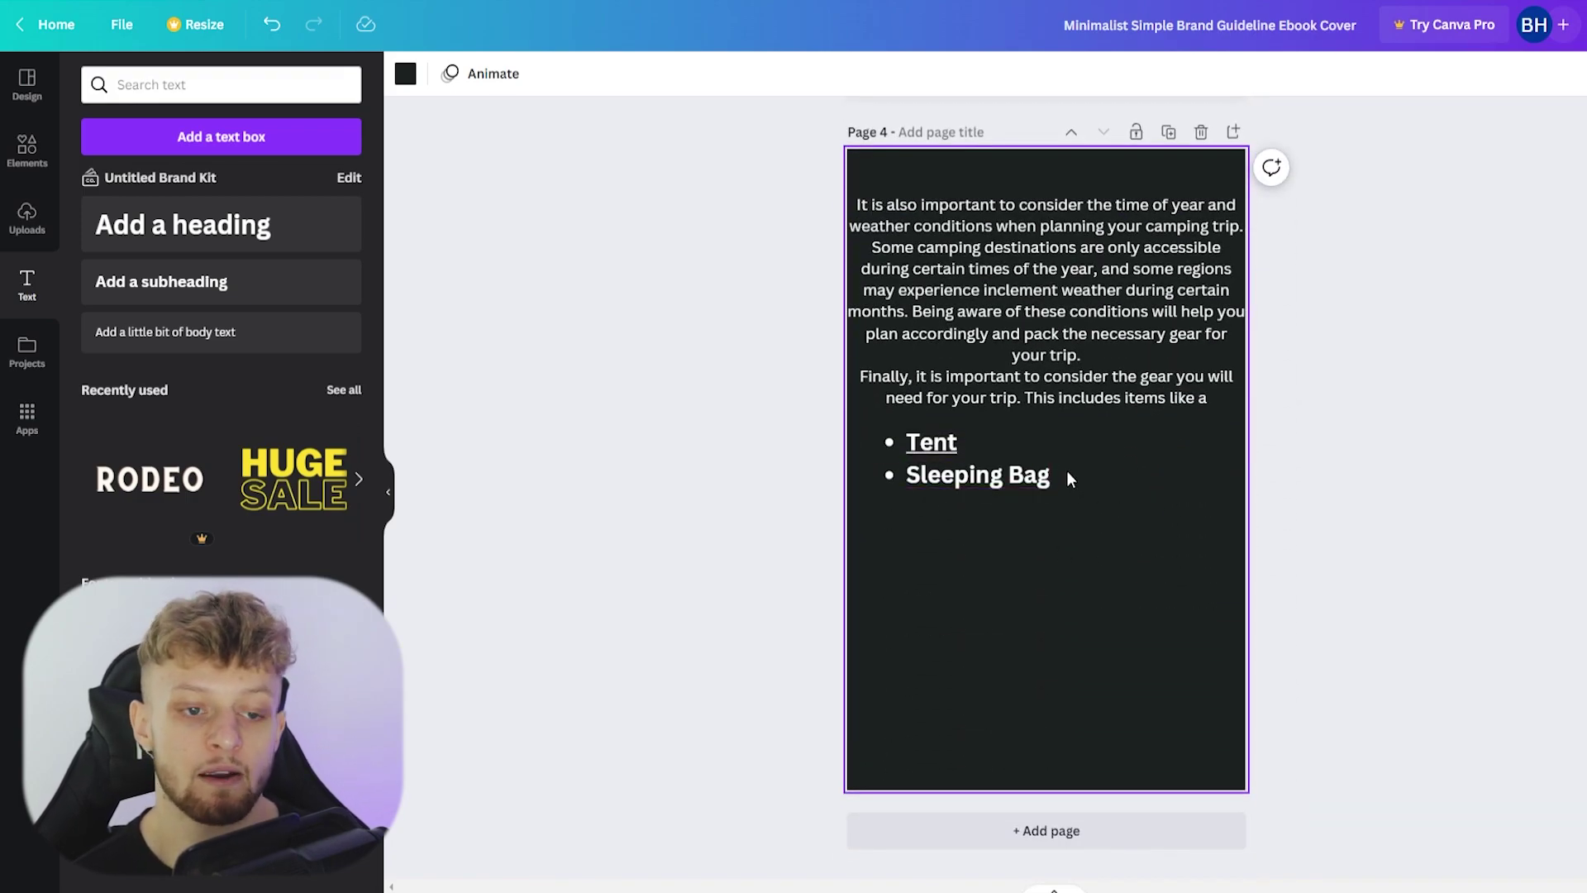
left_click(1513, 33)
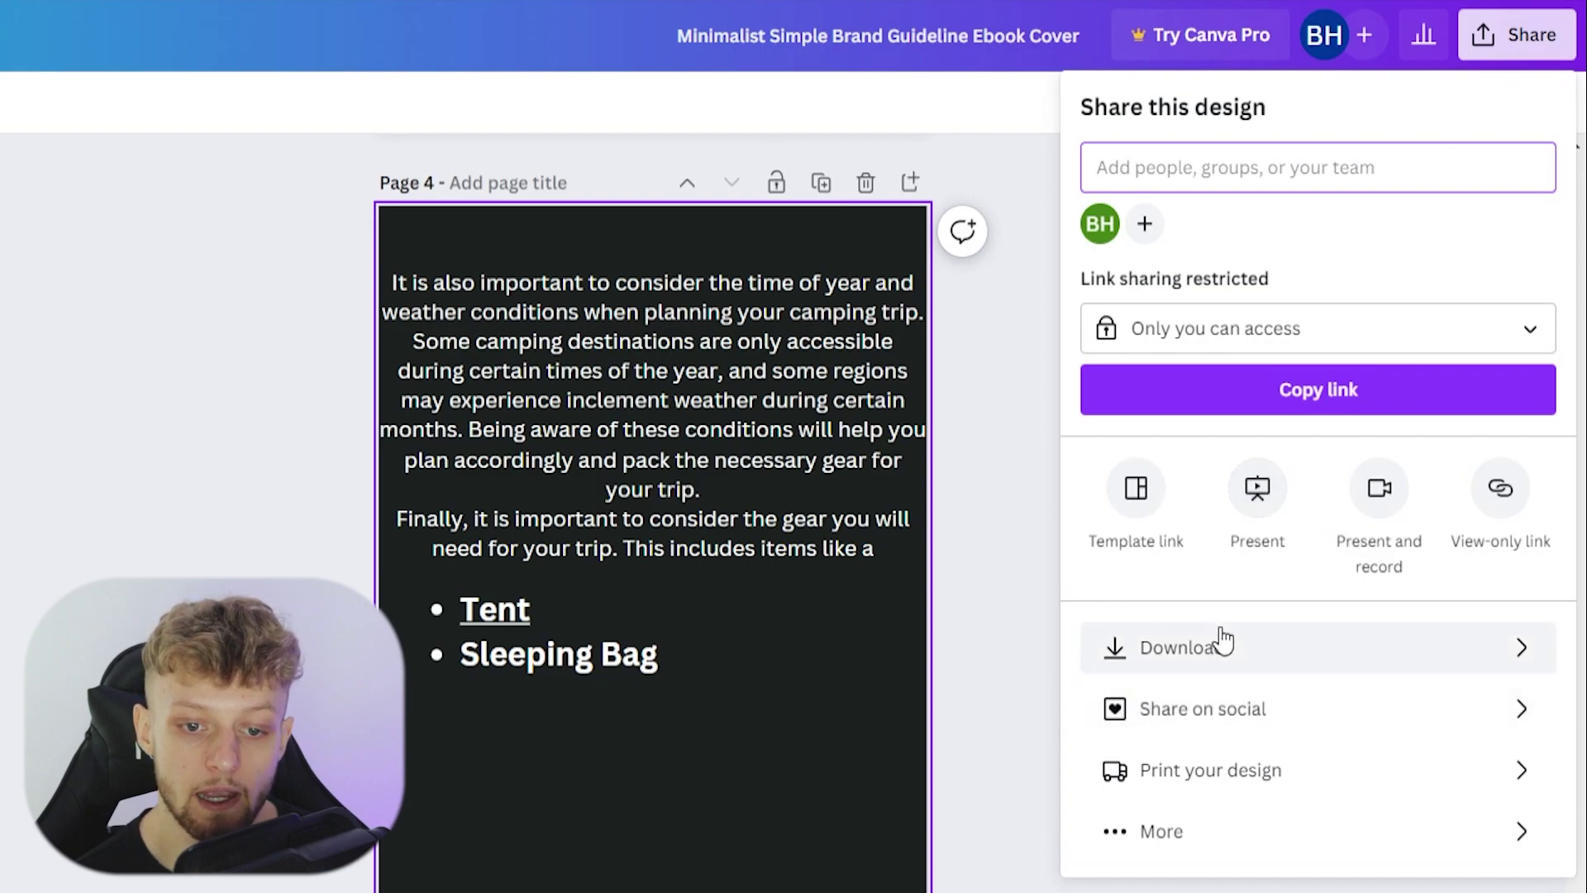
left_click(1232, 649)
left_click(1270, 224)
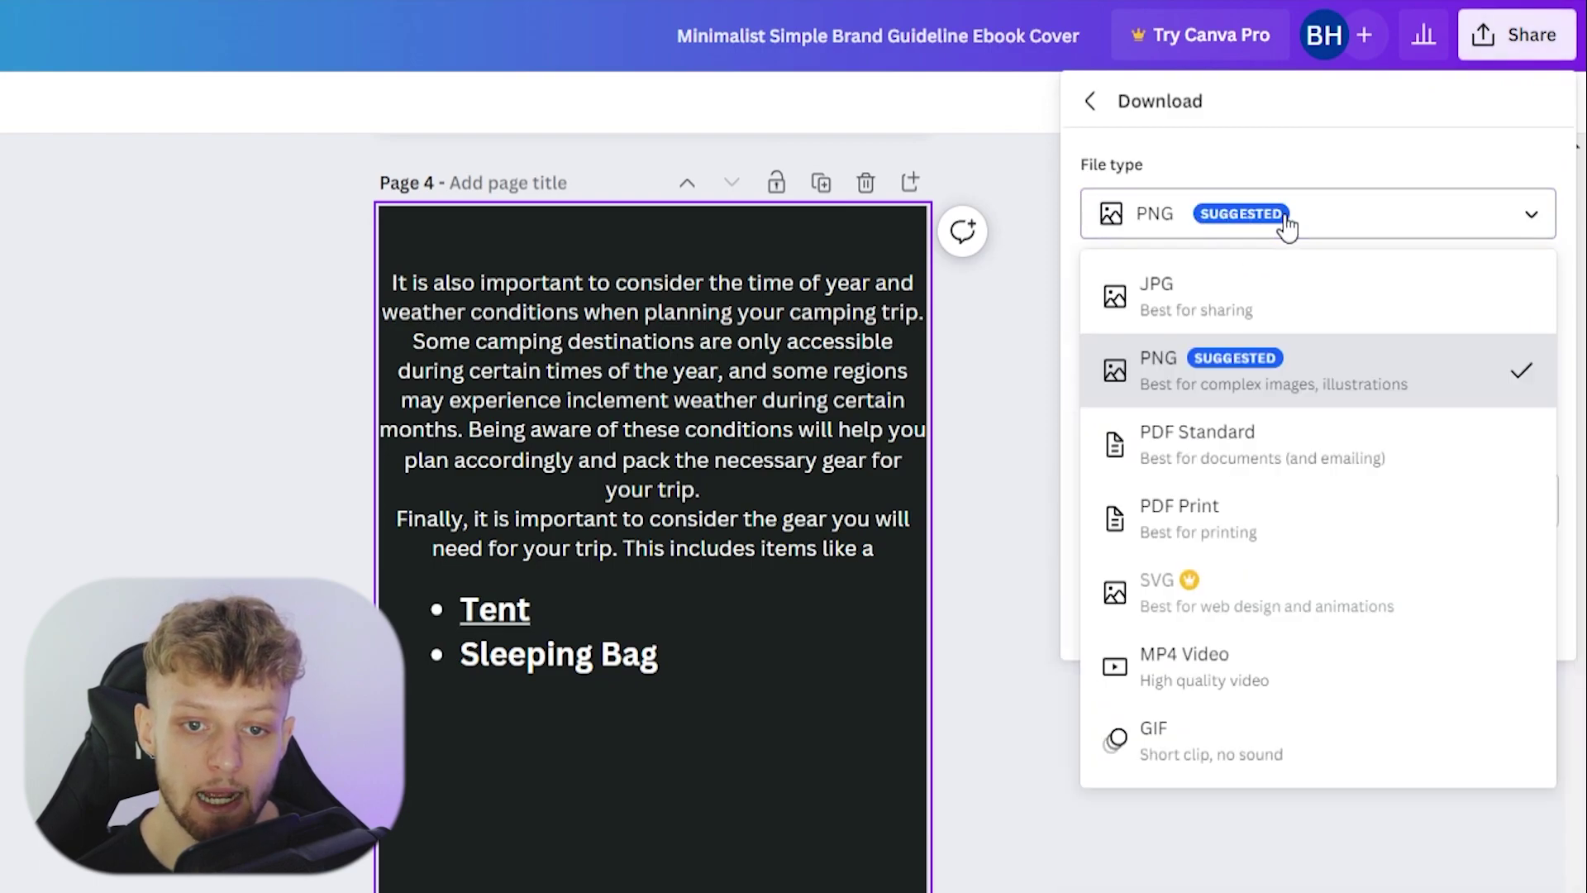
left_click(1228, 463)
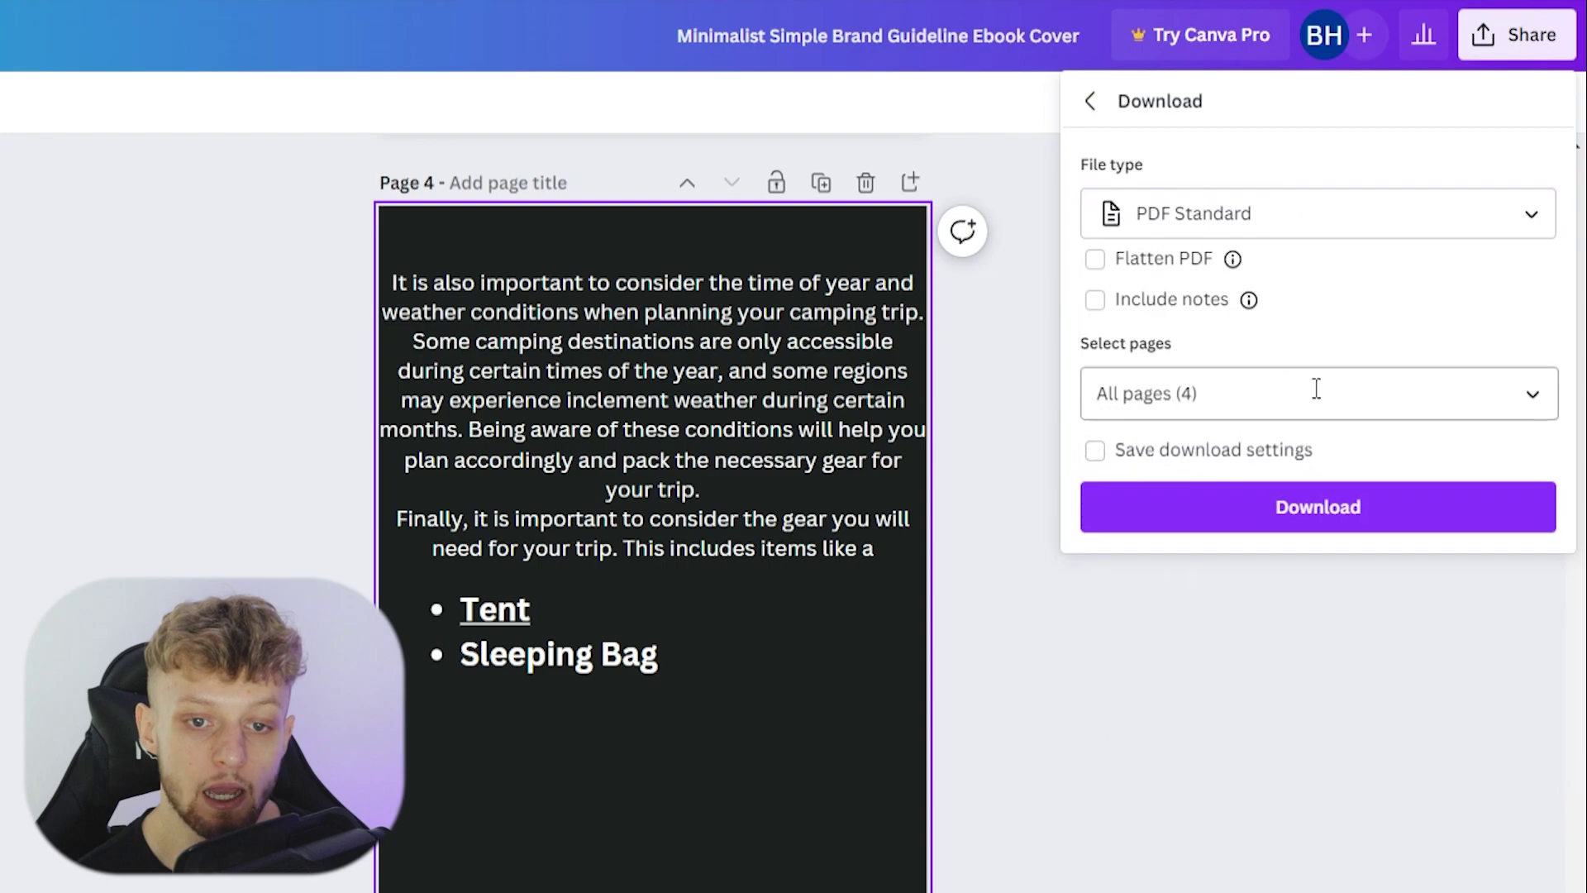
left_click(1312, 502)
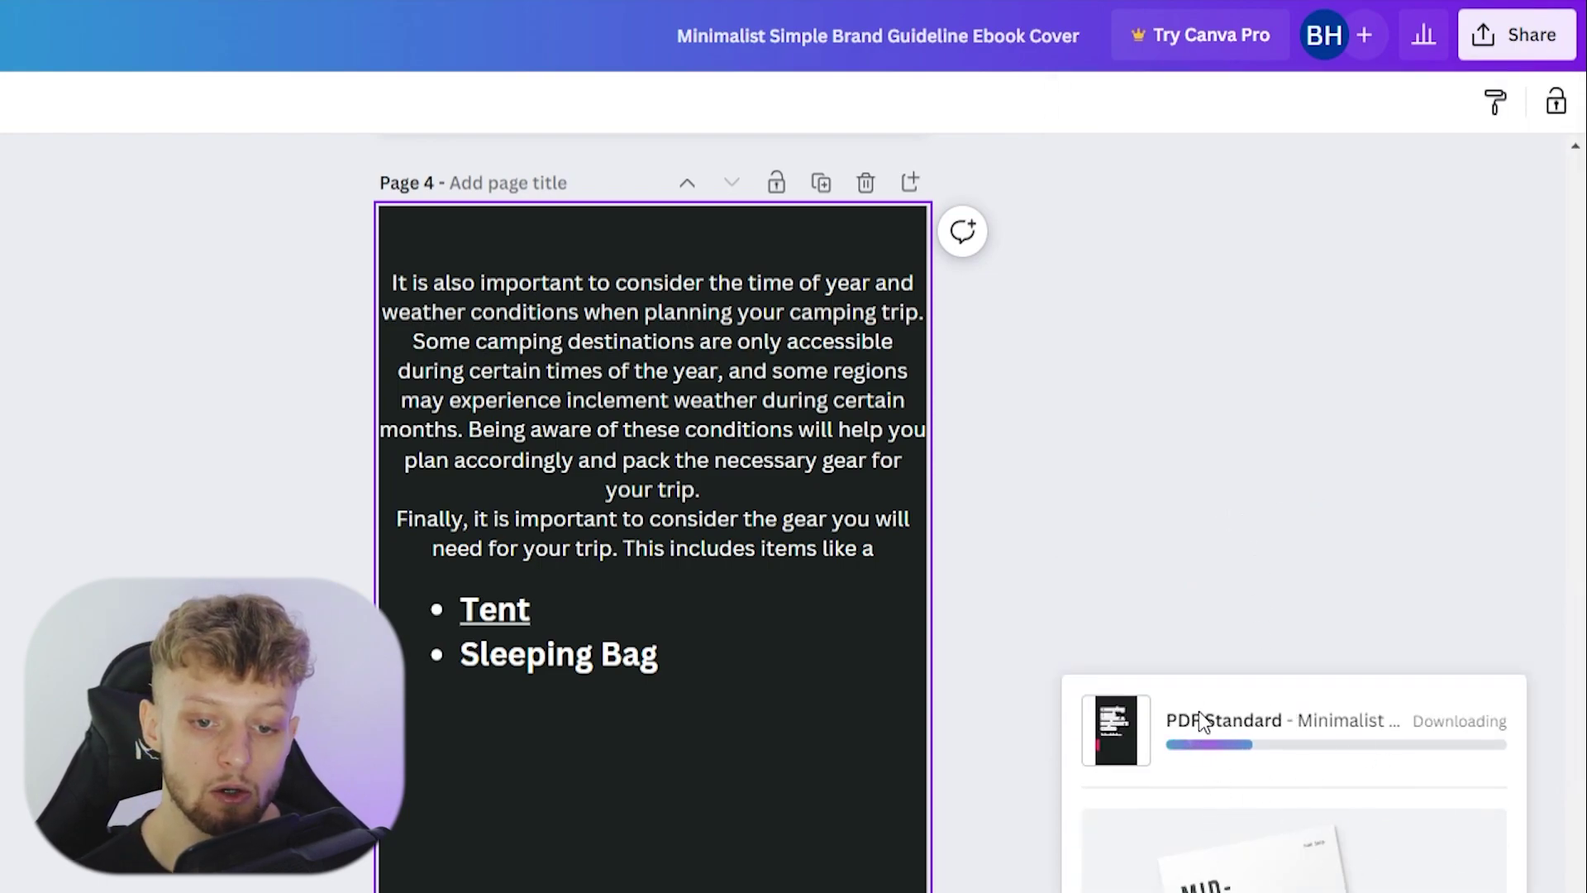
Open the downloaded ebook PDF, close the download bar, and scroll through pages 1 to 4.
left_click(1264, 726)
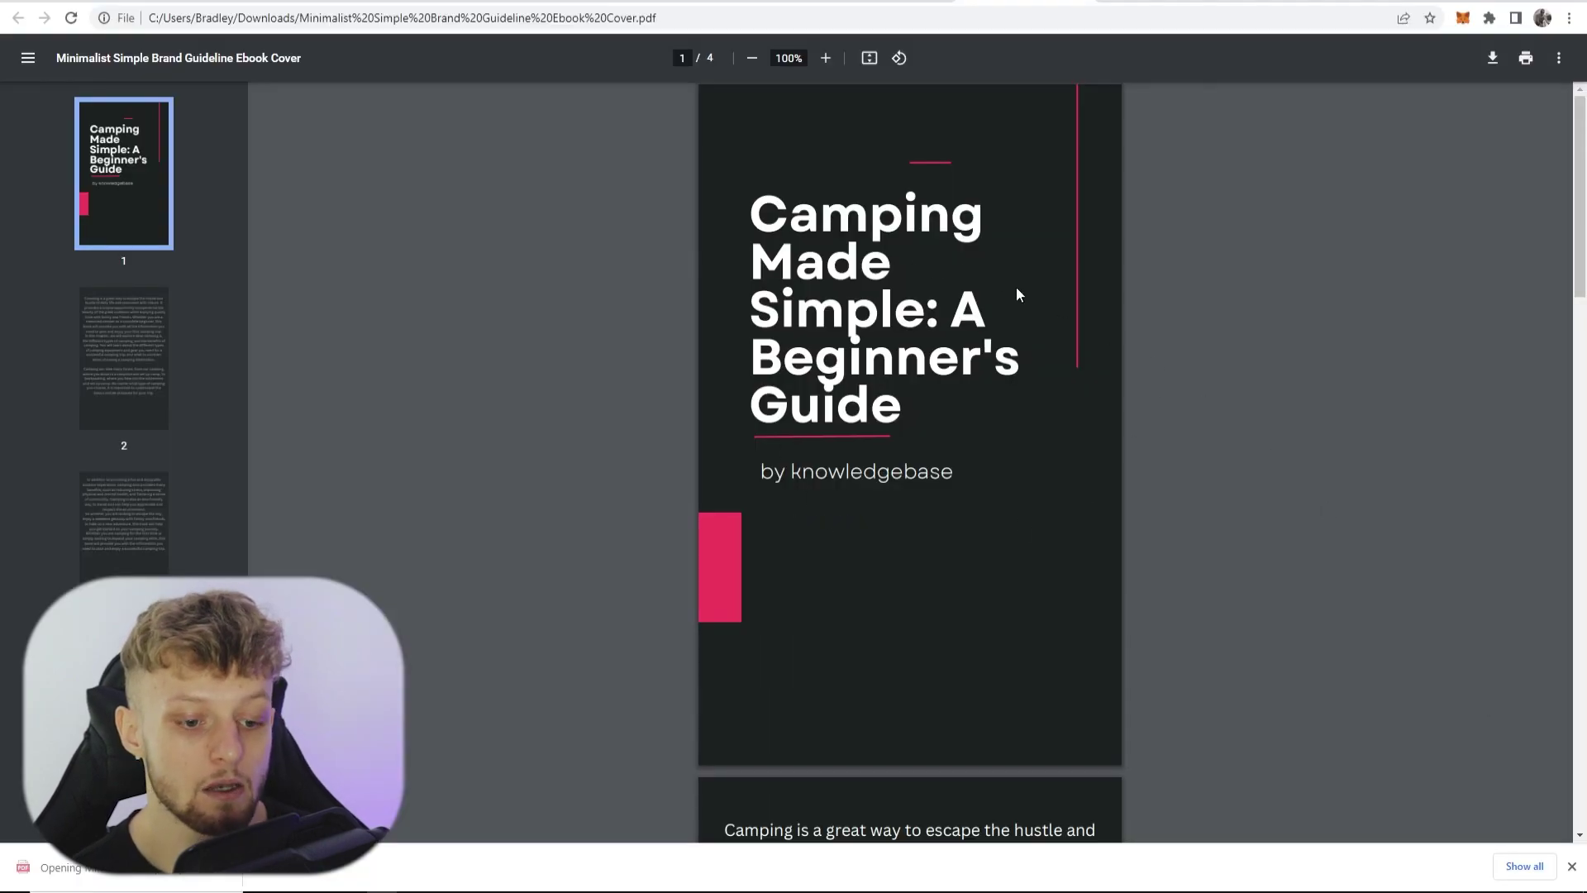
left_click(1569, 865)
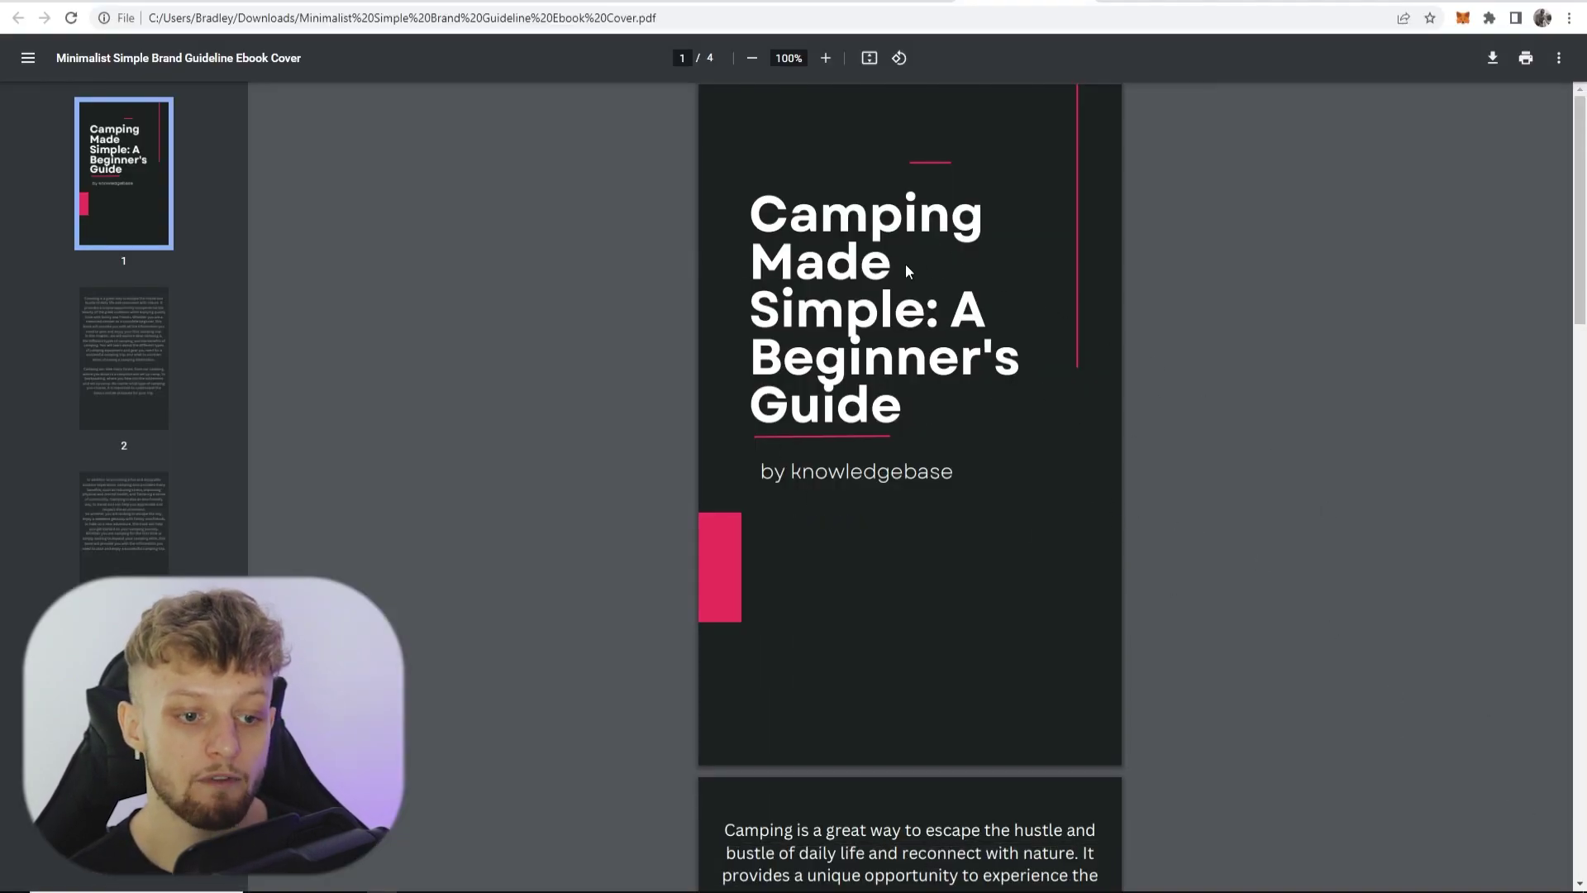
scroll(901, 281, "down", 6)
scroll(894, 291, "down", 20)
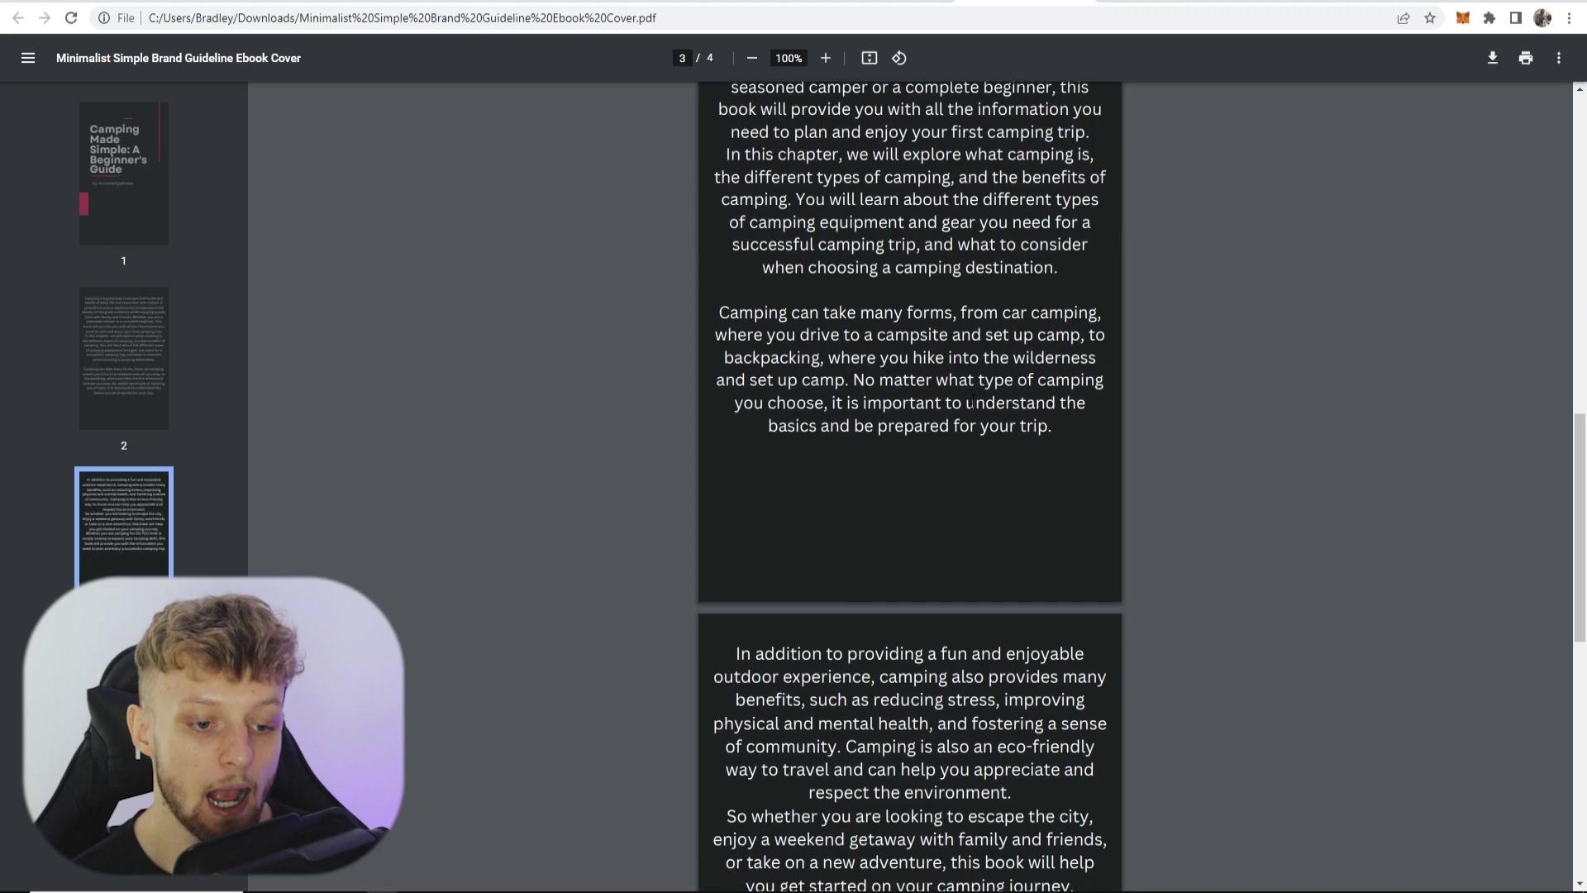
scroll(809, 514, "down", 1)
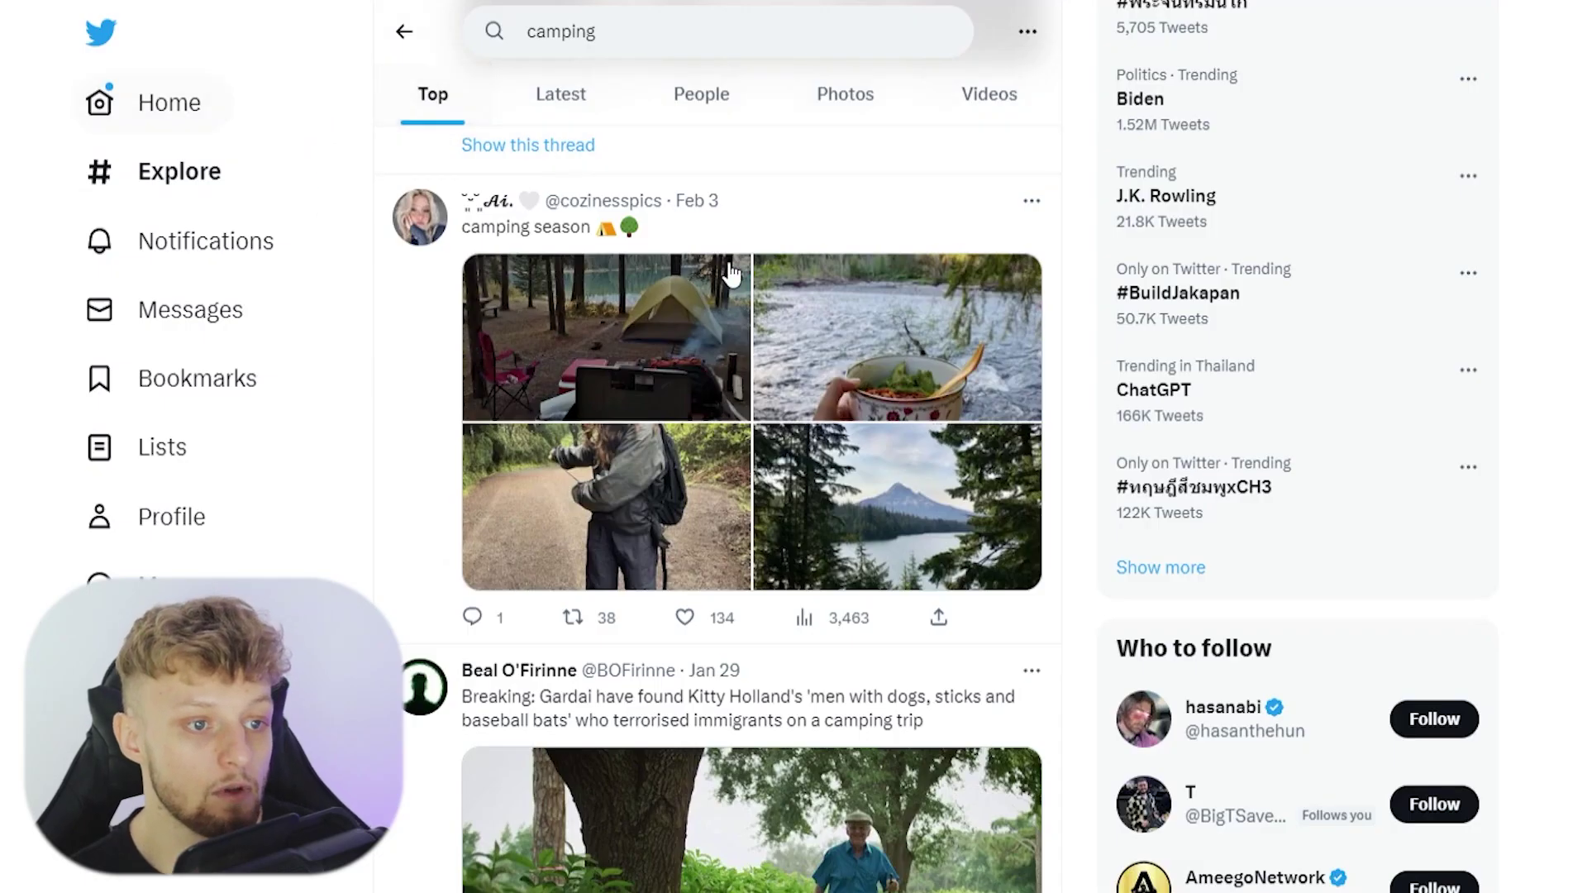
scroll(617, 186, "up", 15)
scroll(616, 186, "up", 2)
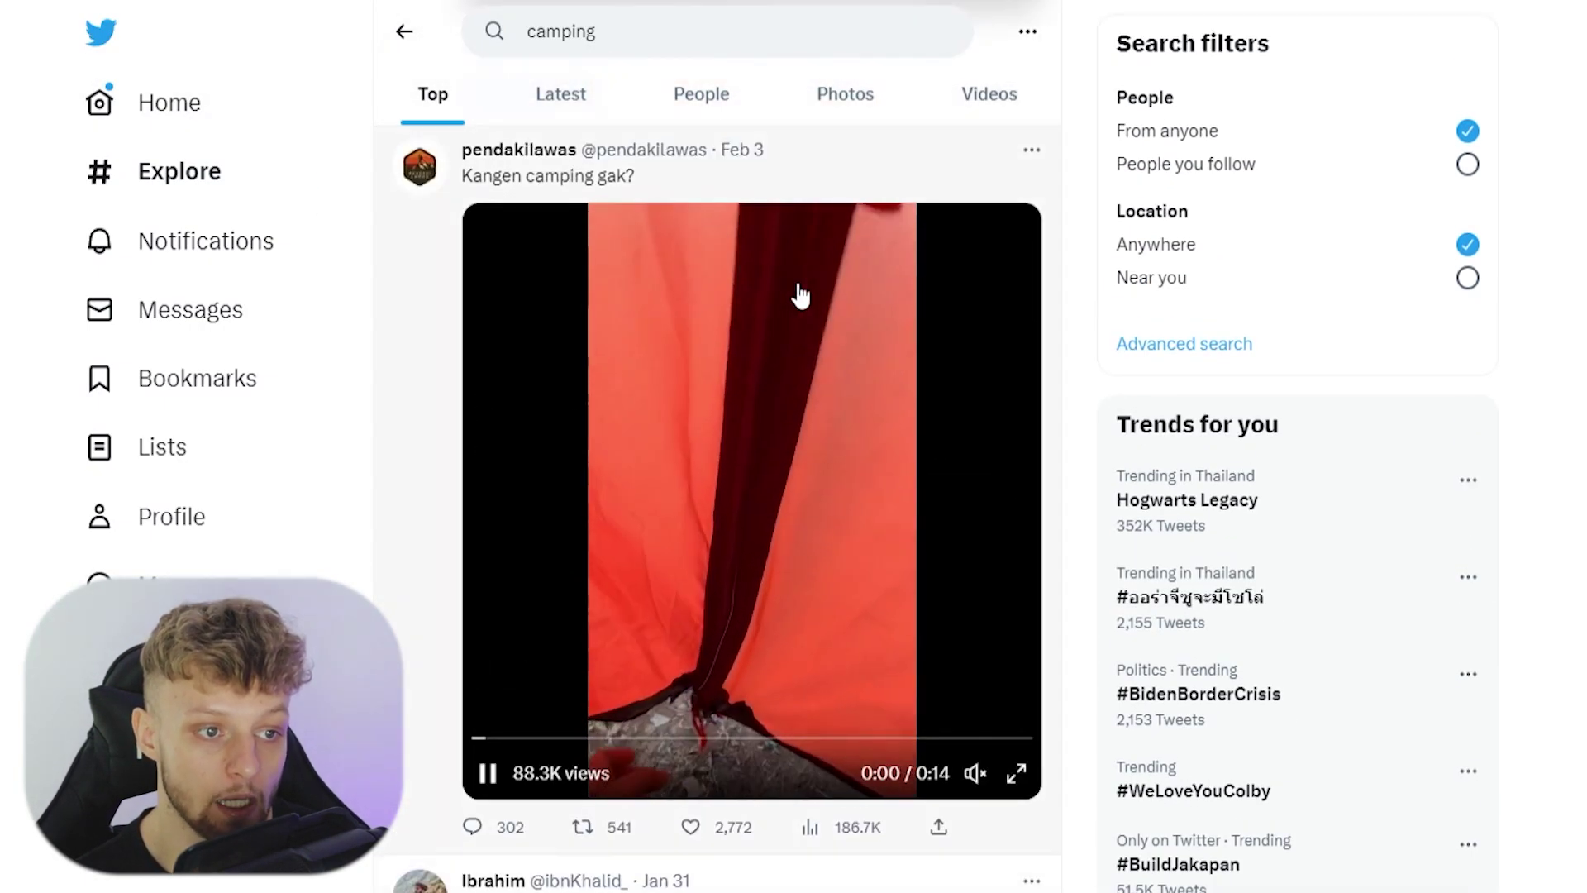
scroll(797, 297, "down", 14)
scroll(792, 505, "down", 3)
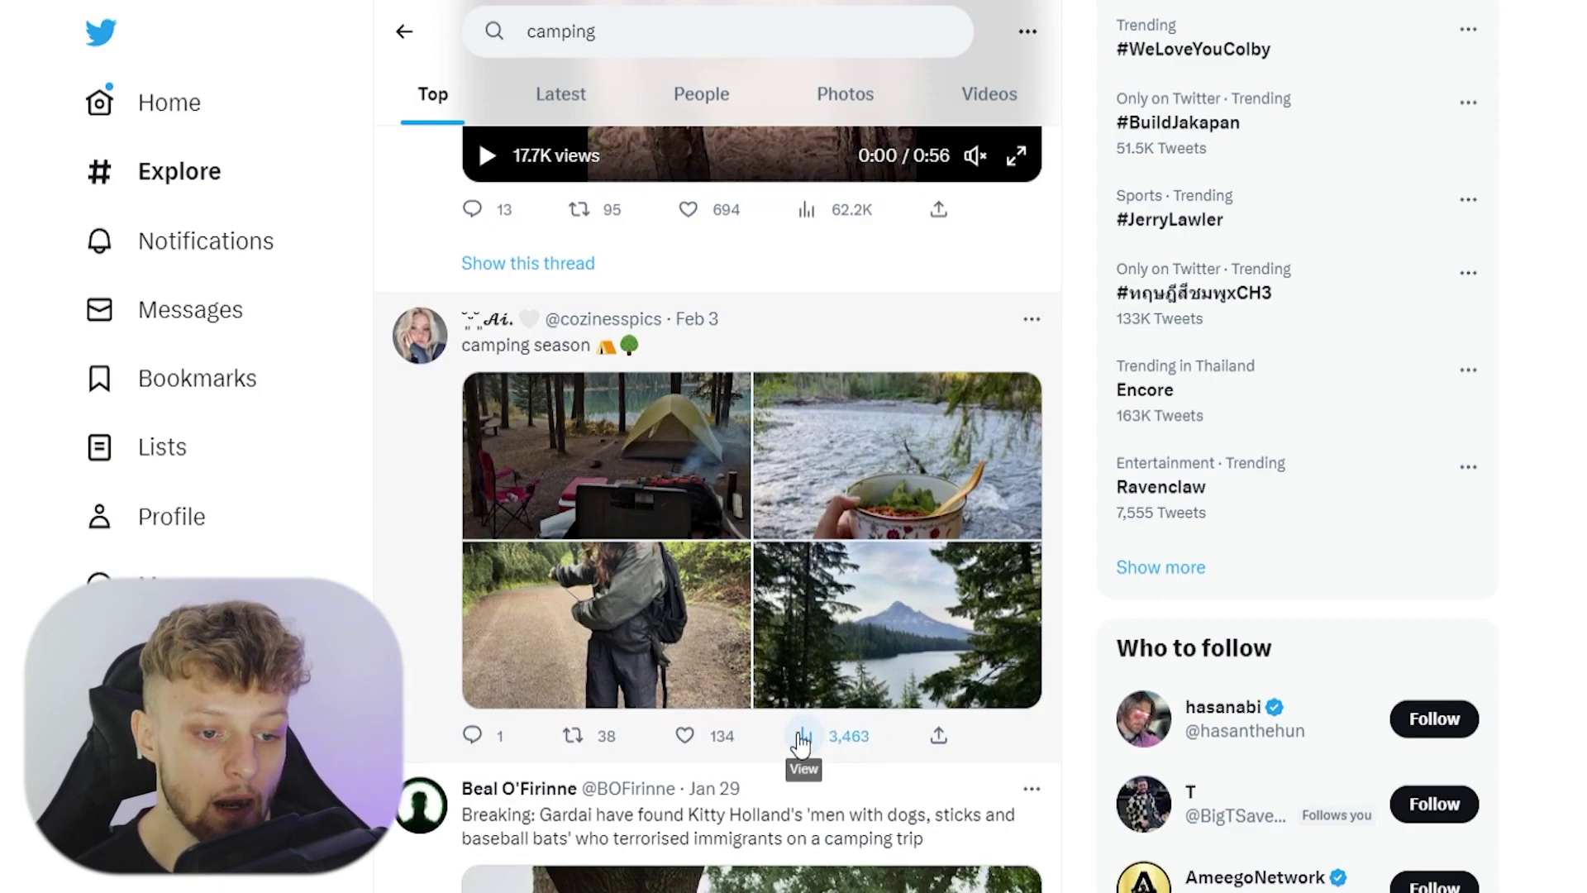
mouse_move(429, 346)
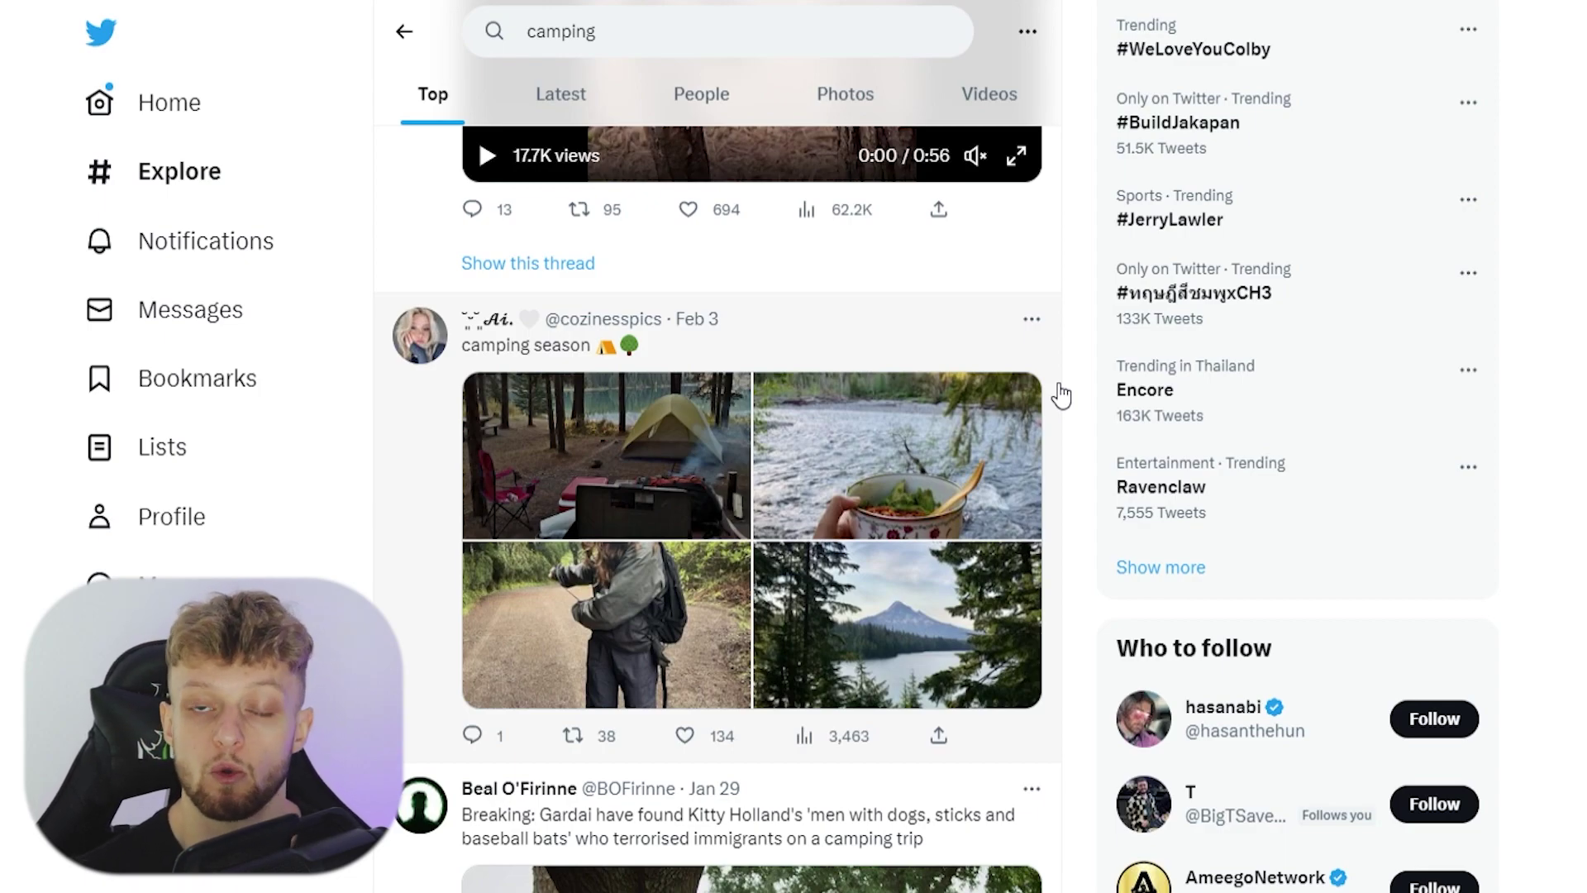
scroll(755, 480, "down", 12)
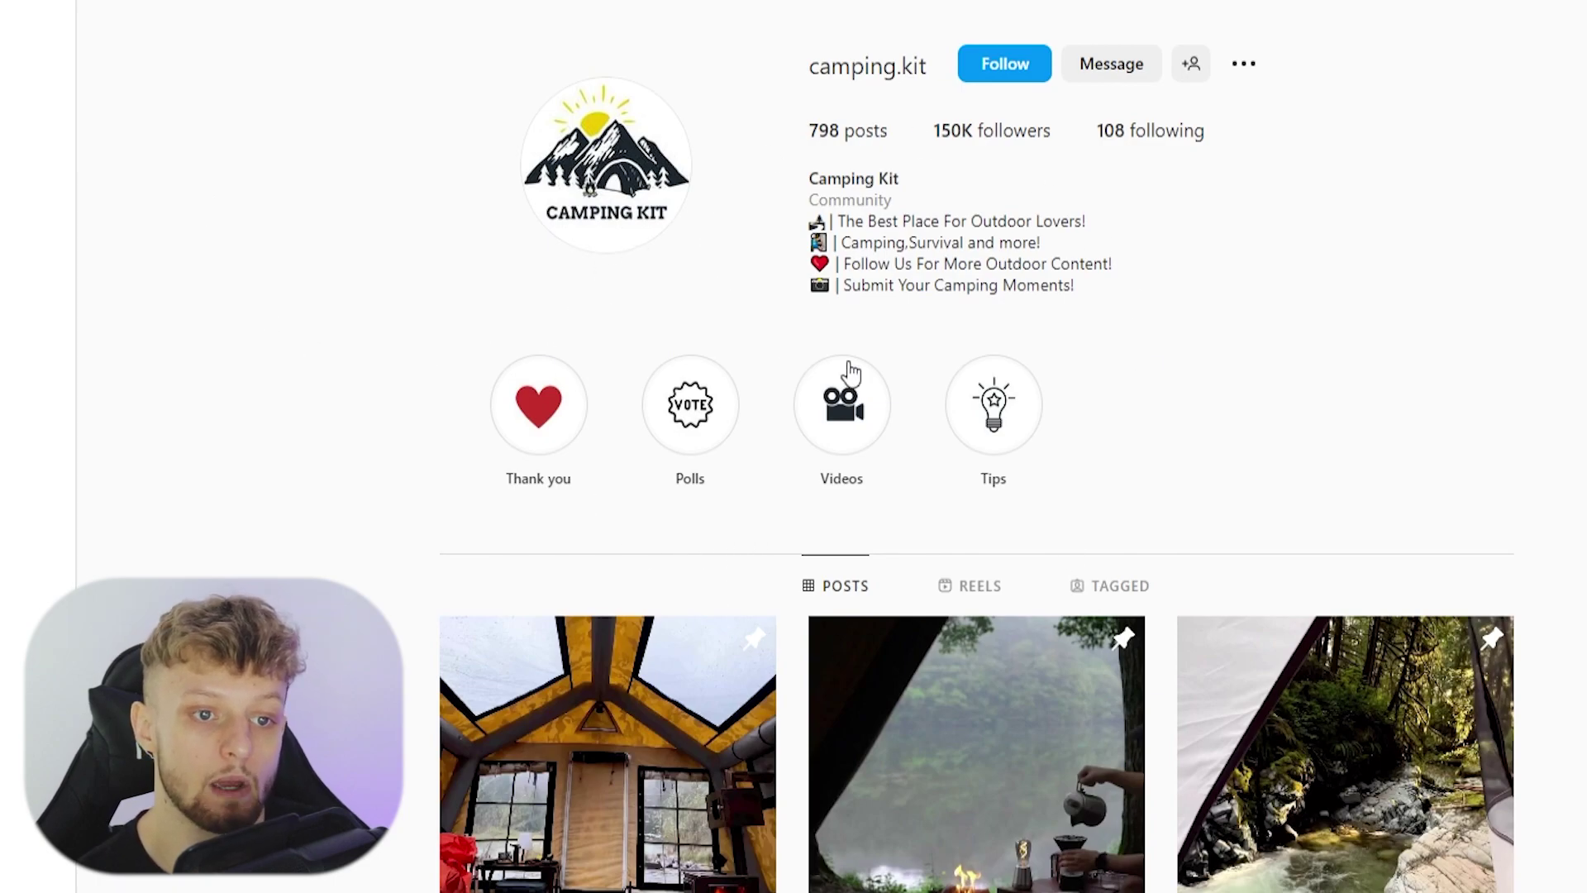
left_click_drag(1134, 313, 811, 217)
left_click(810, 217)
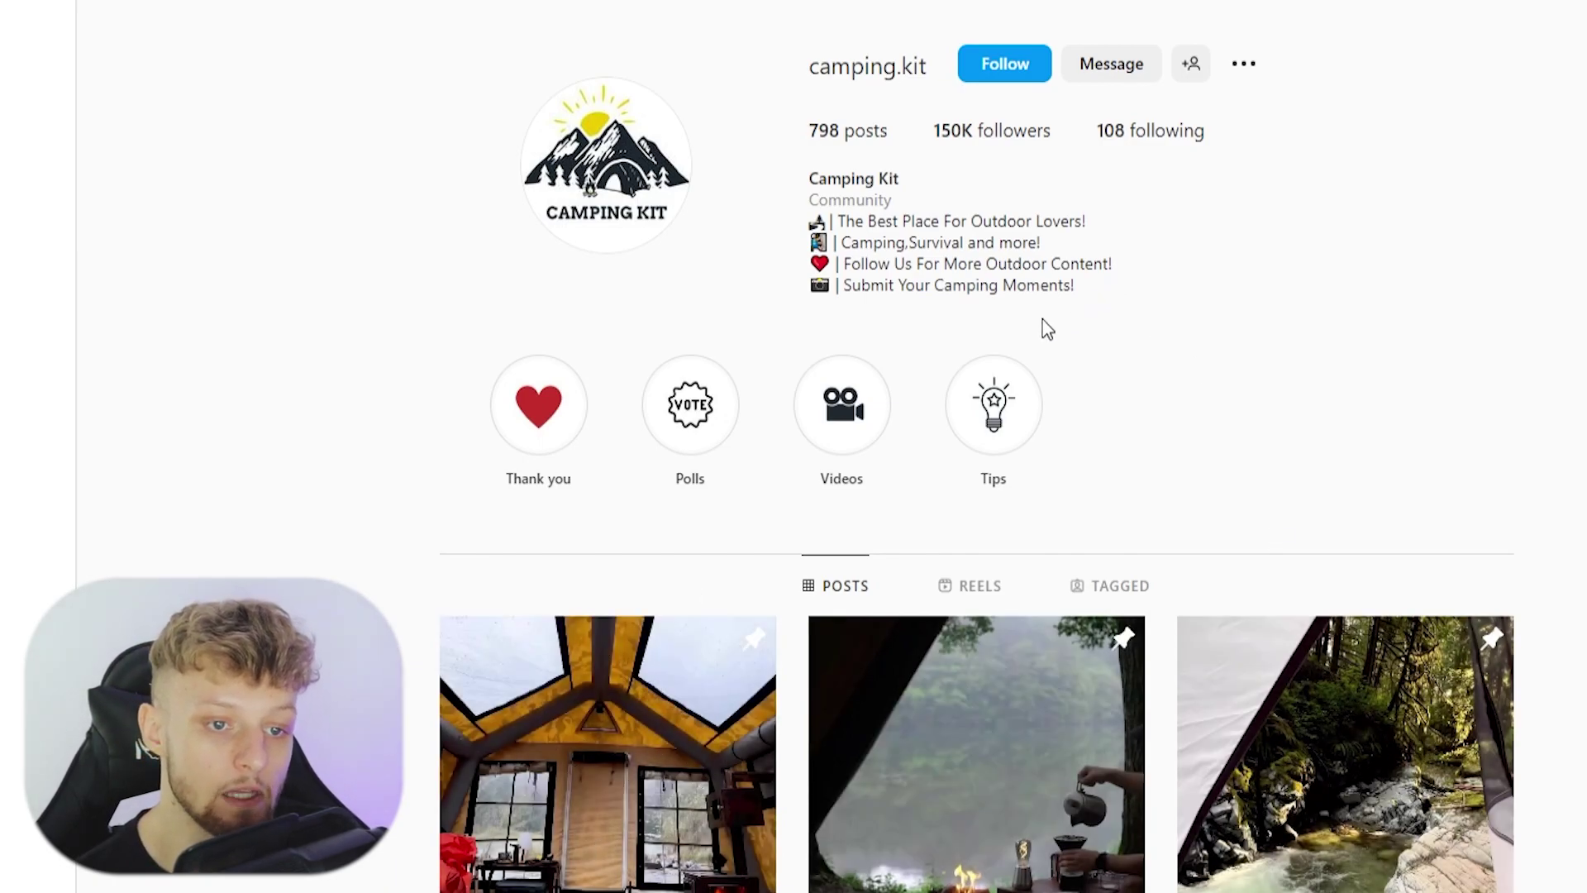
left_click_drag(1045, 330, 832, 296)
left_click(845, 289)
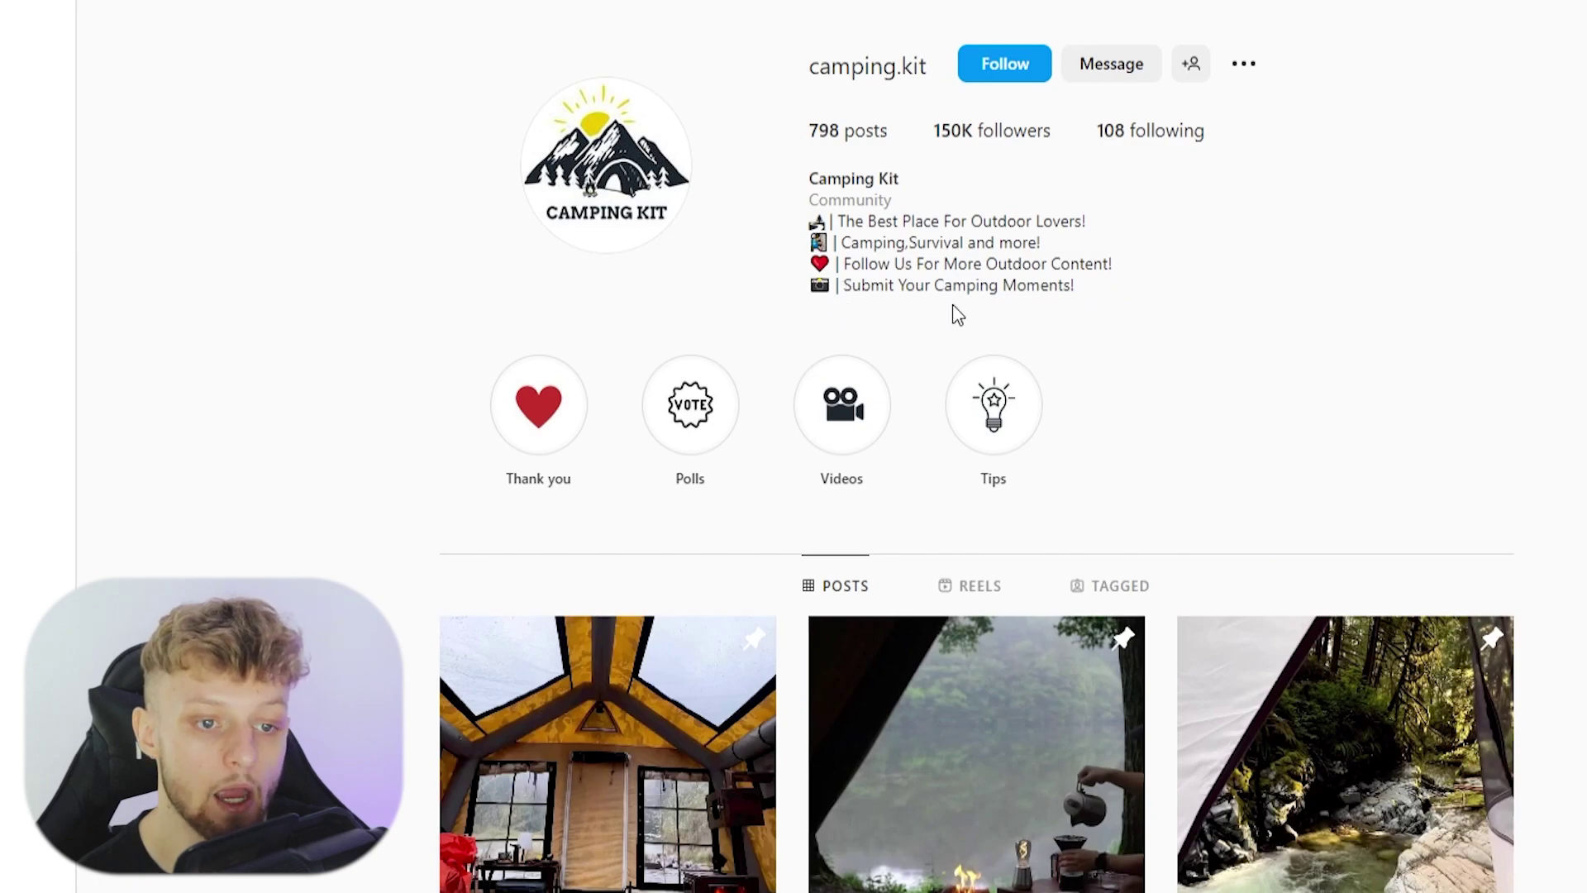